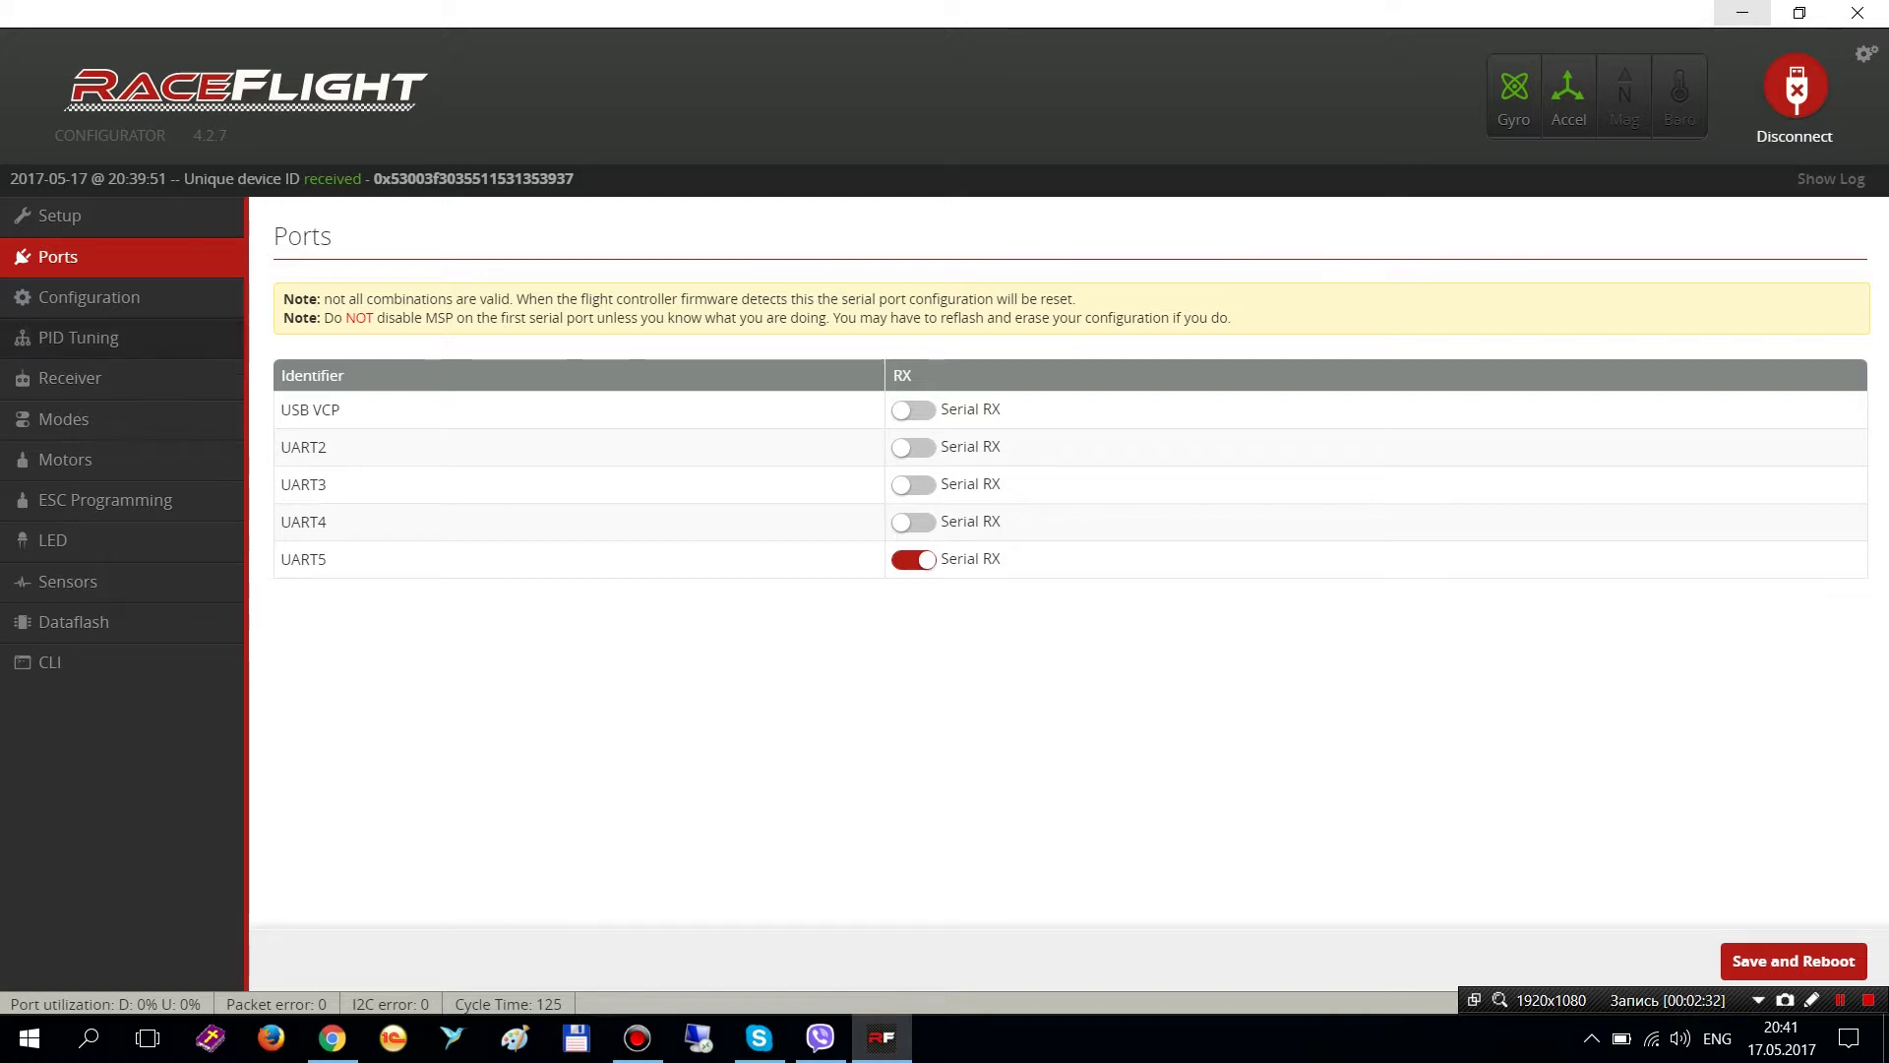
- Open the configuration settings and look through the available mixer types, keeping Quad XL selected
left_click(89, 297)
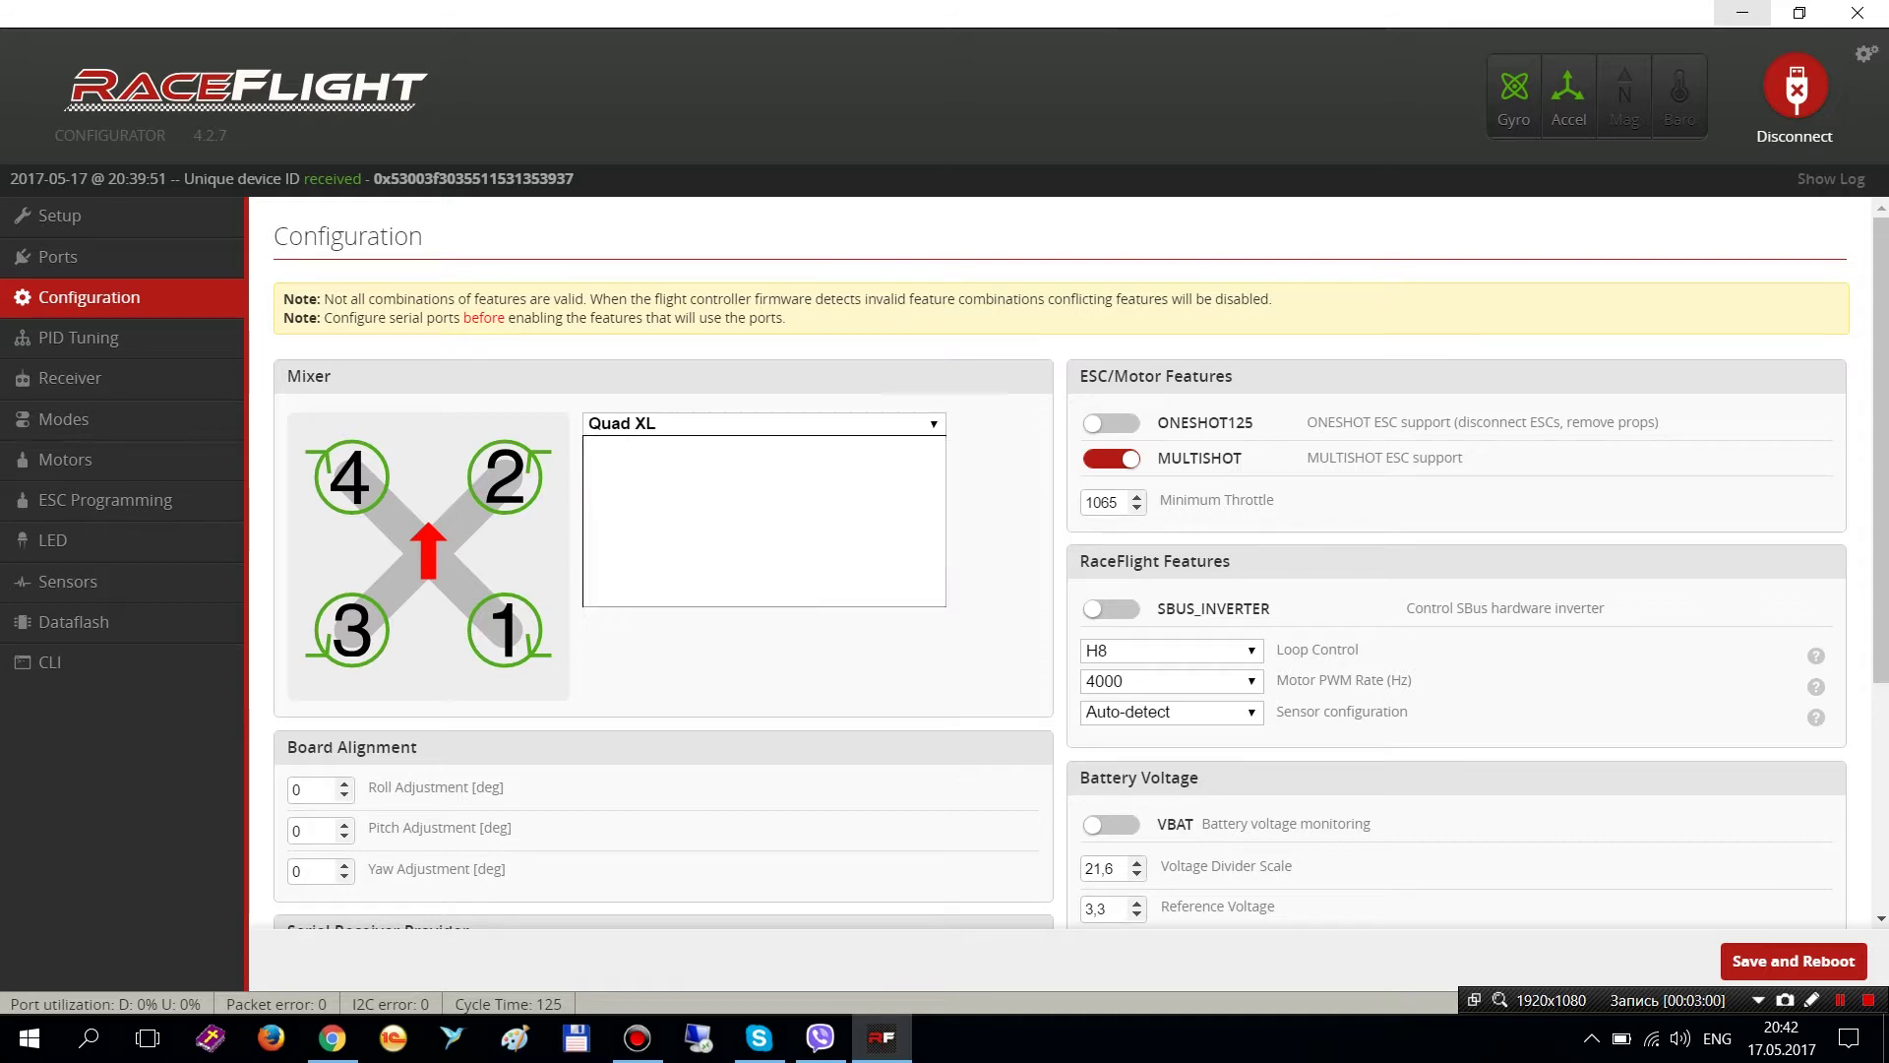
left_click(764, 423)
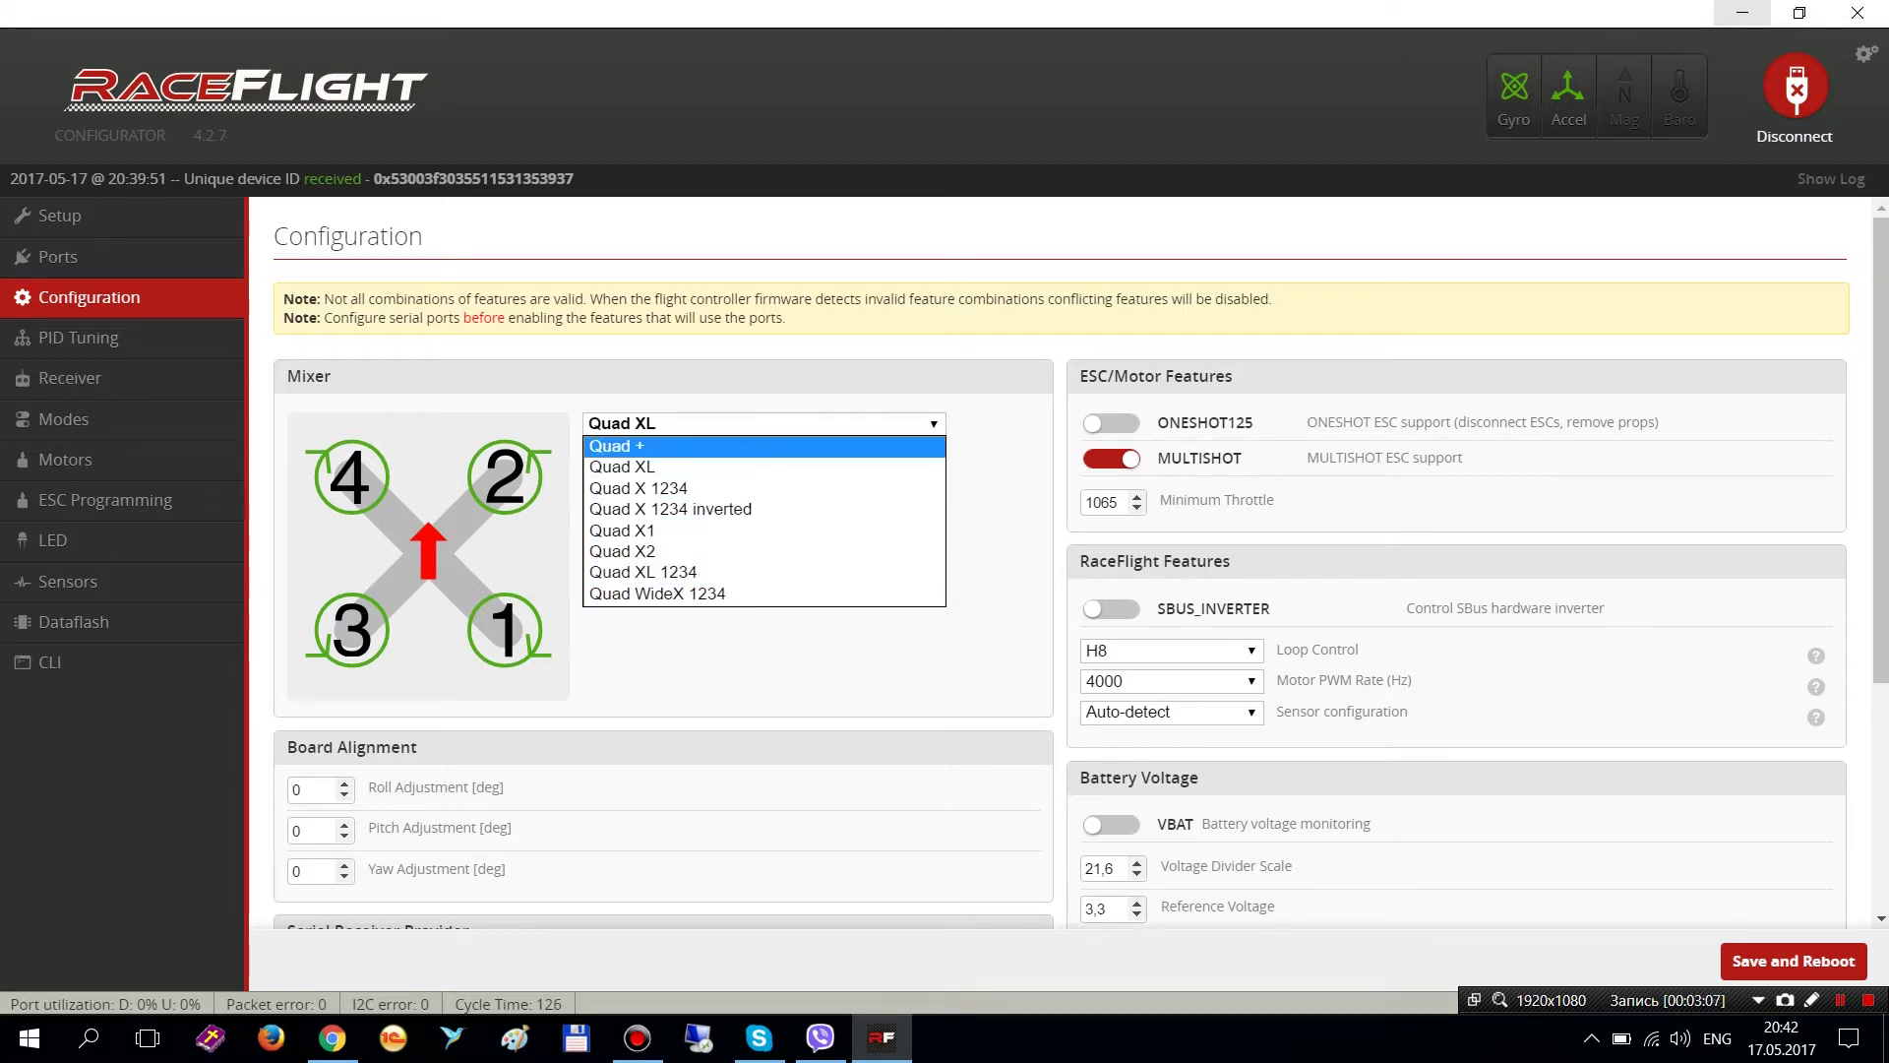
key("Return")
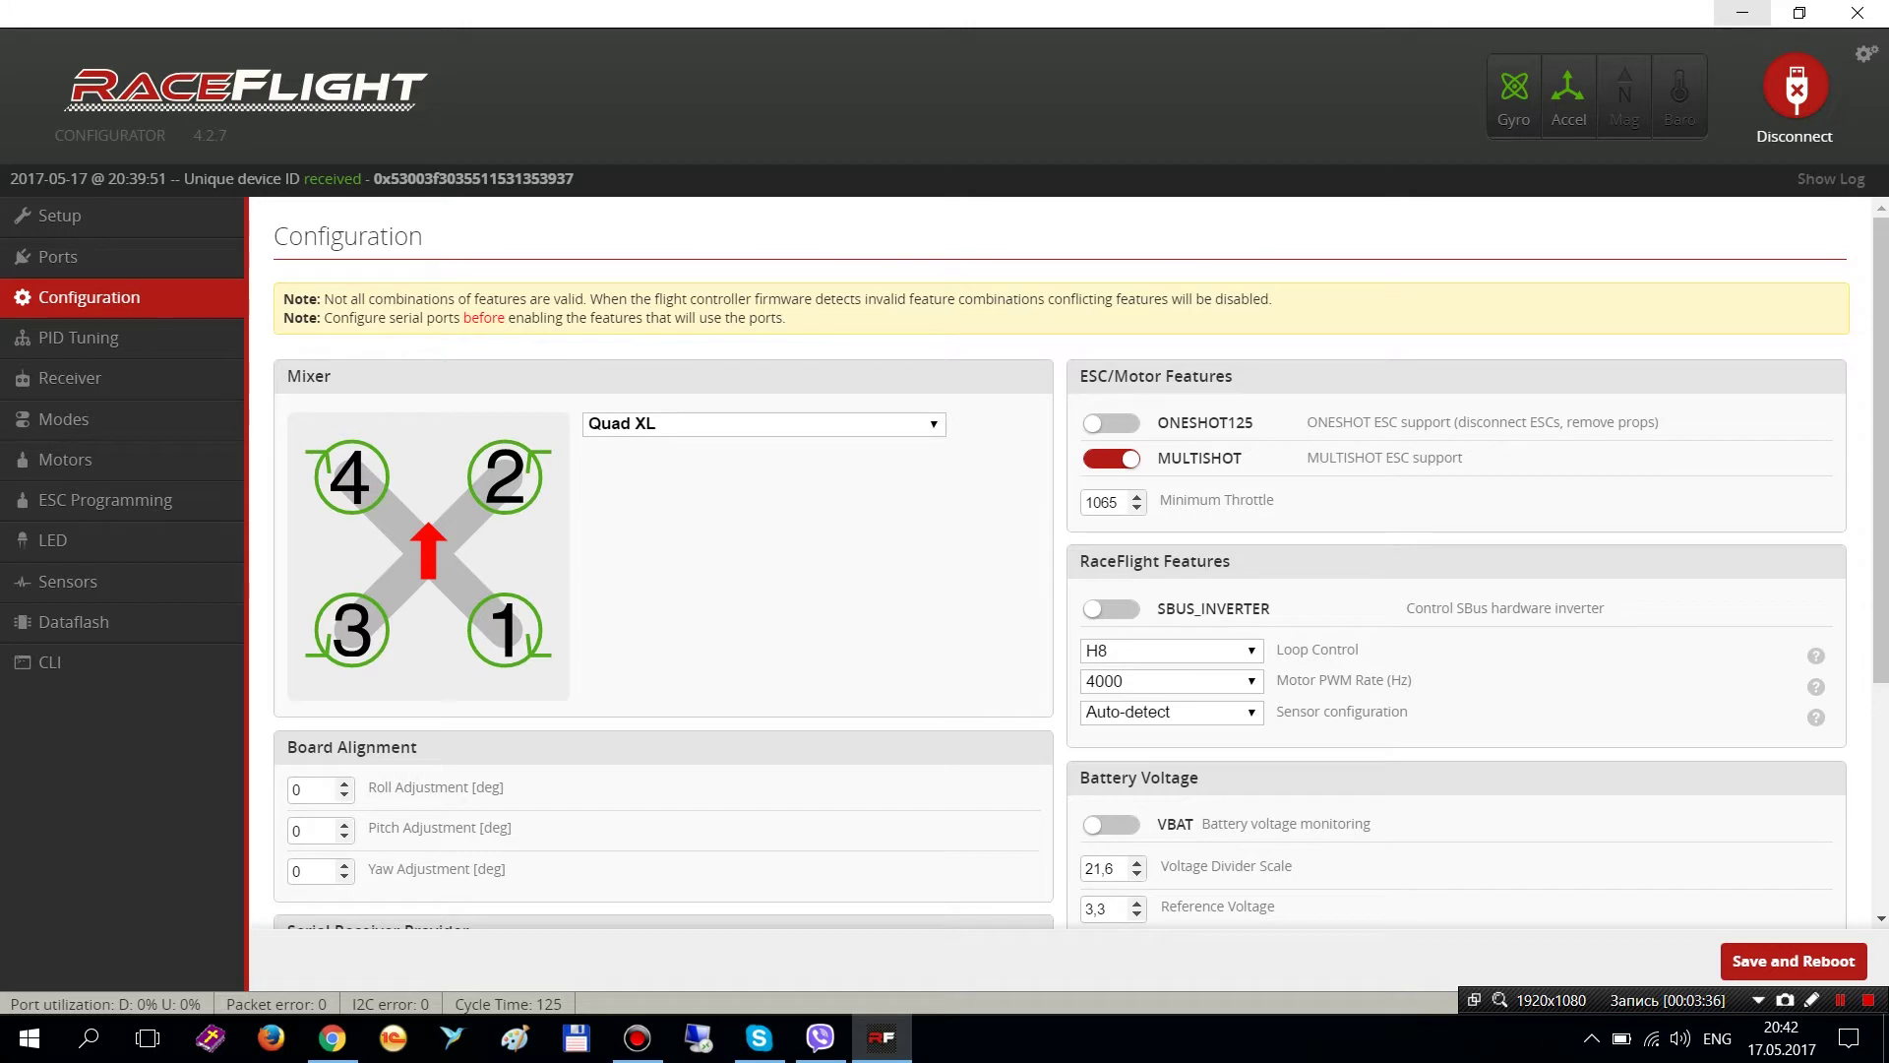
- Review the board alignment roll, pitch and yaw adjustments, and check the quad's orientation model on the Setup page
scroll(1081, 569, "down", 3)
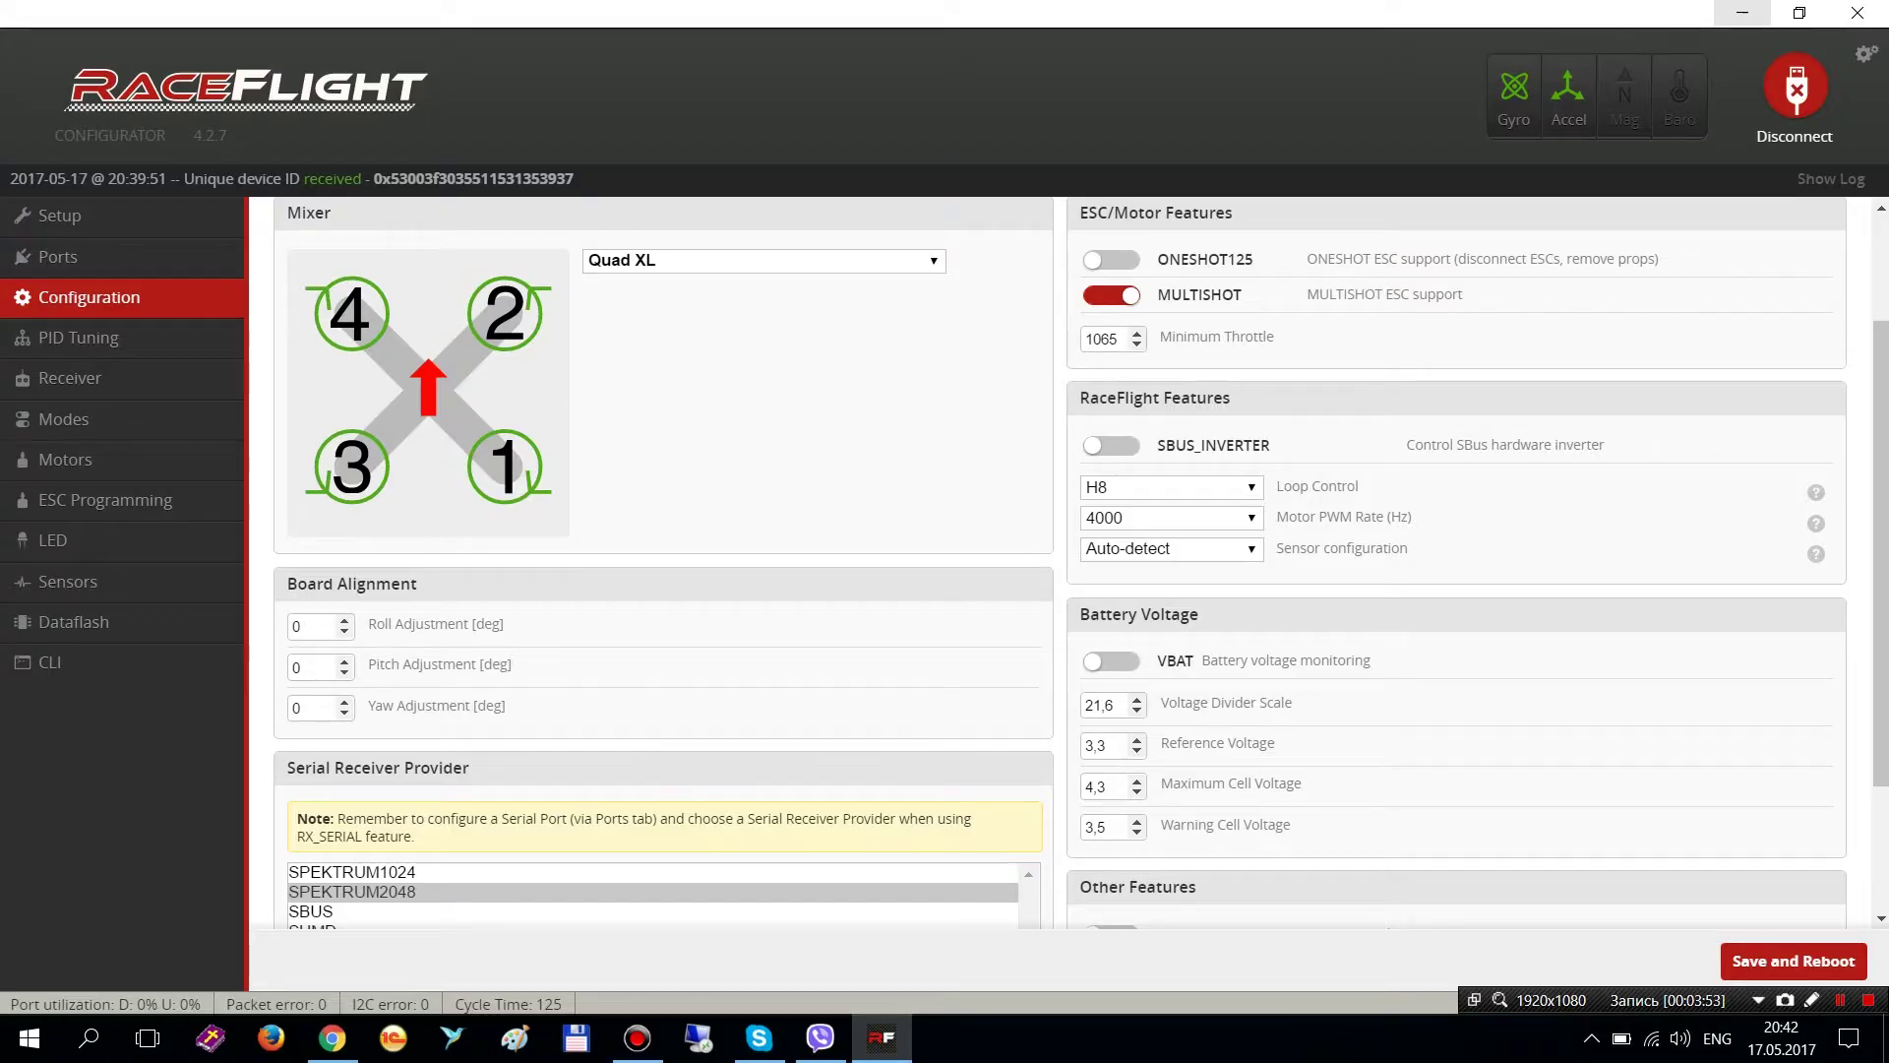
left_click(297, 626)
key("ctrl+a")
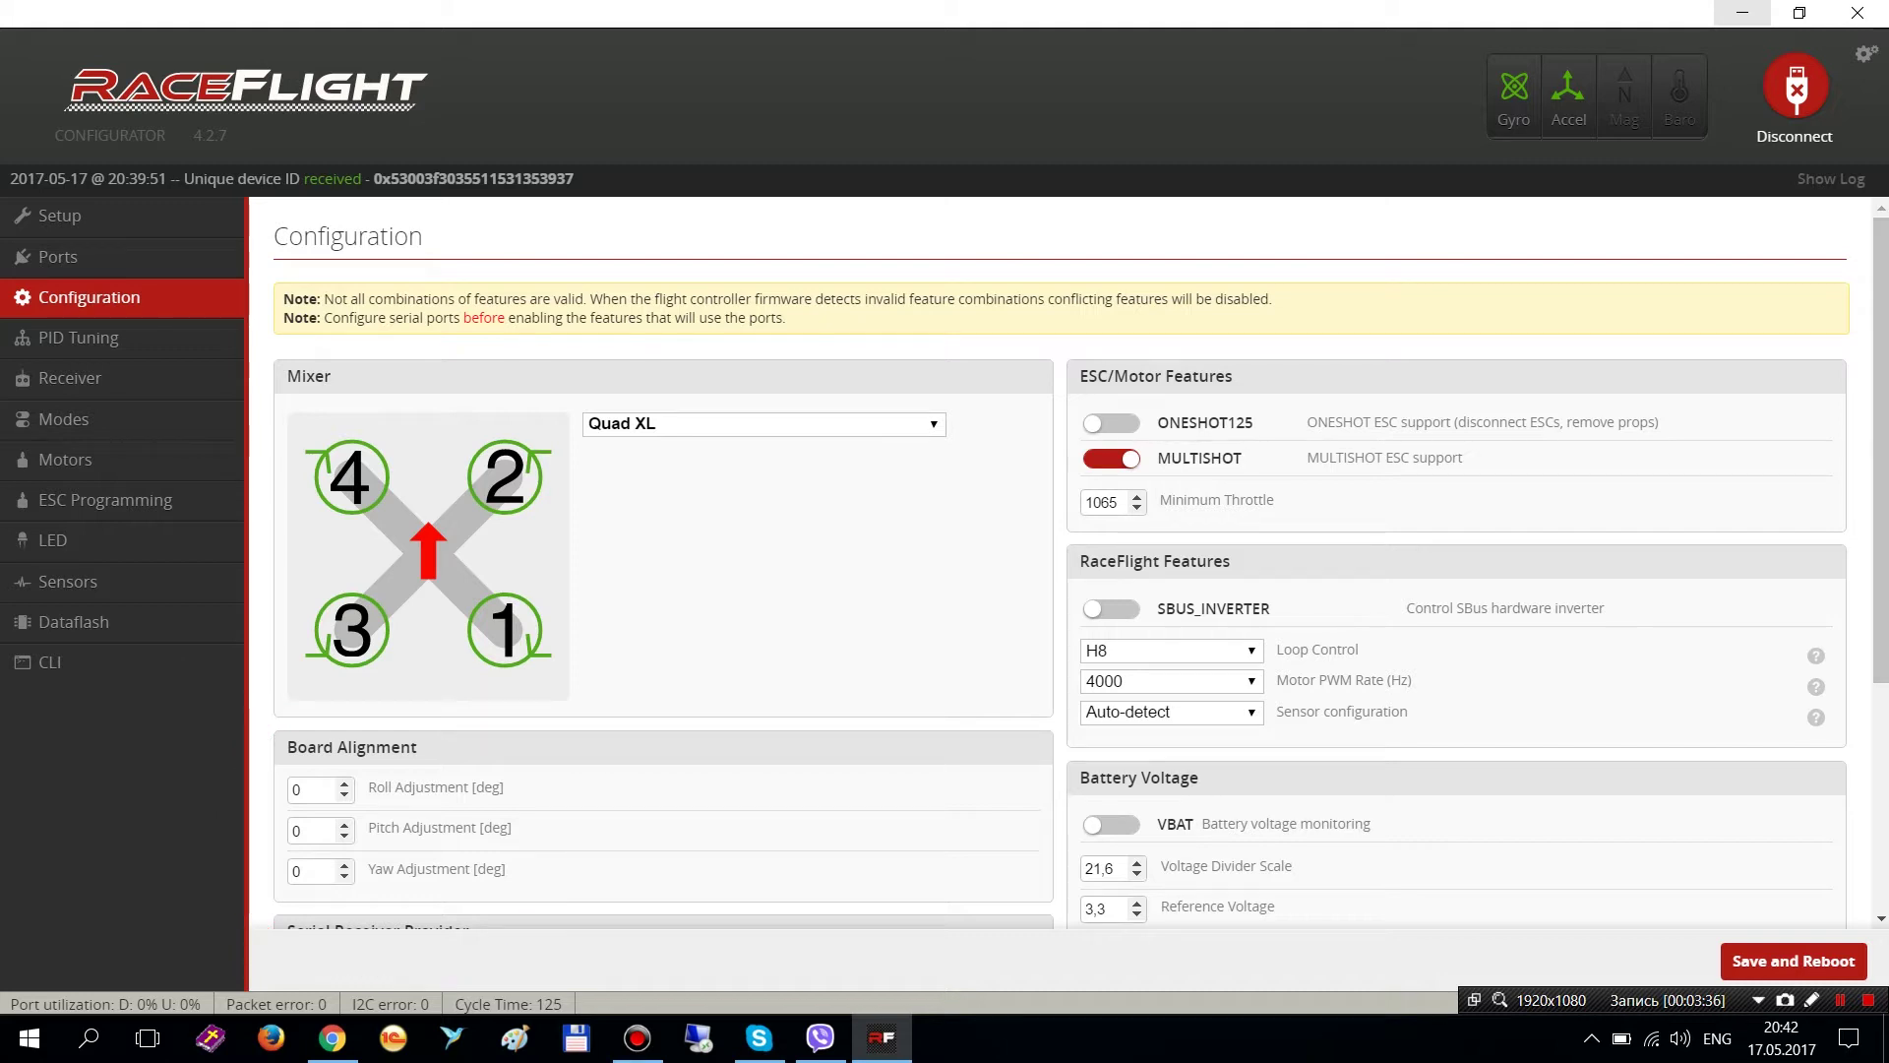
scroll(1080, 570, "down", 2)
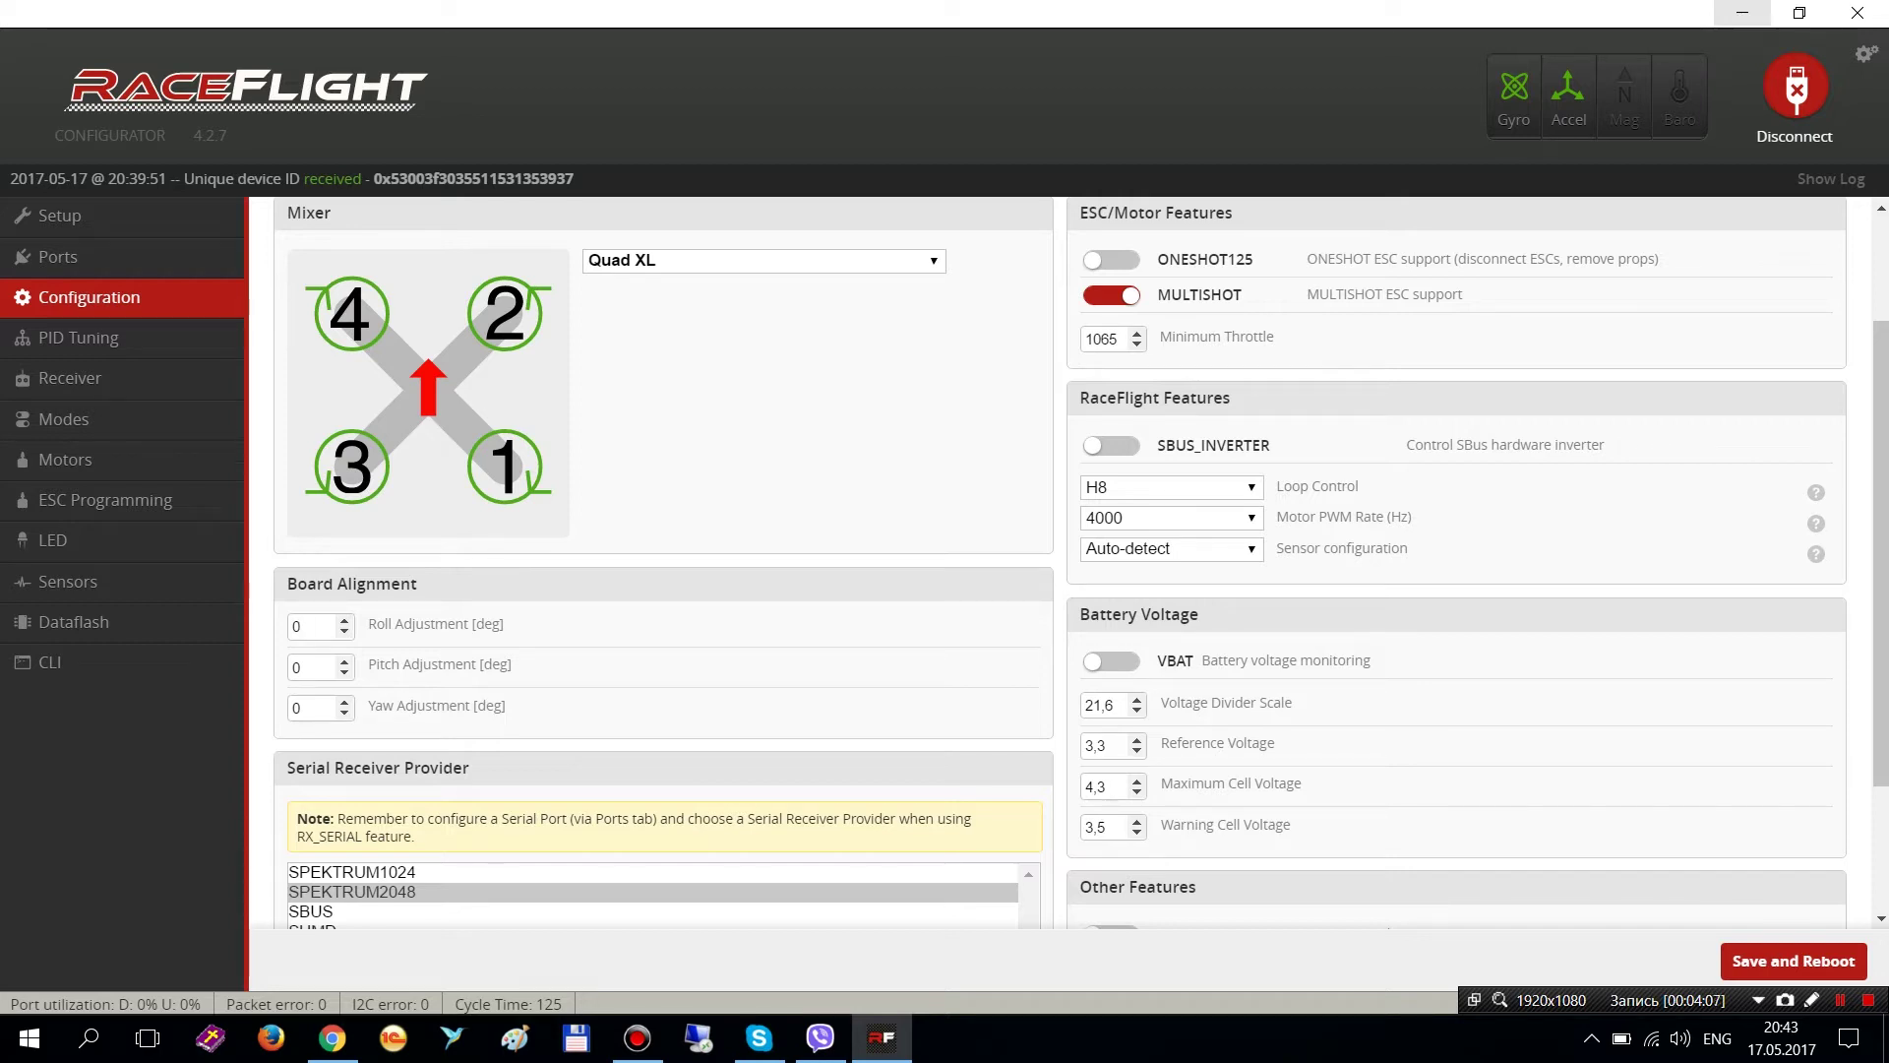
key("ctrl+a")
left_click(98, 218)
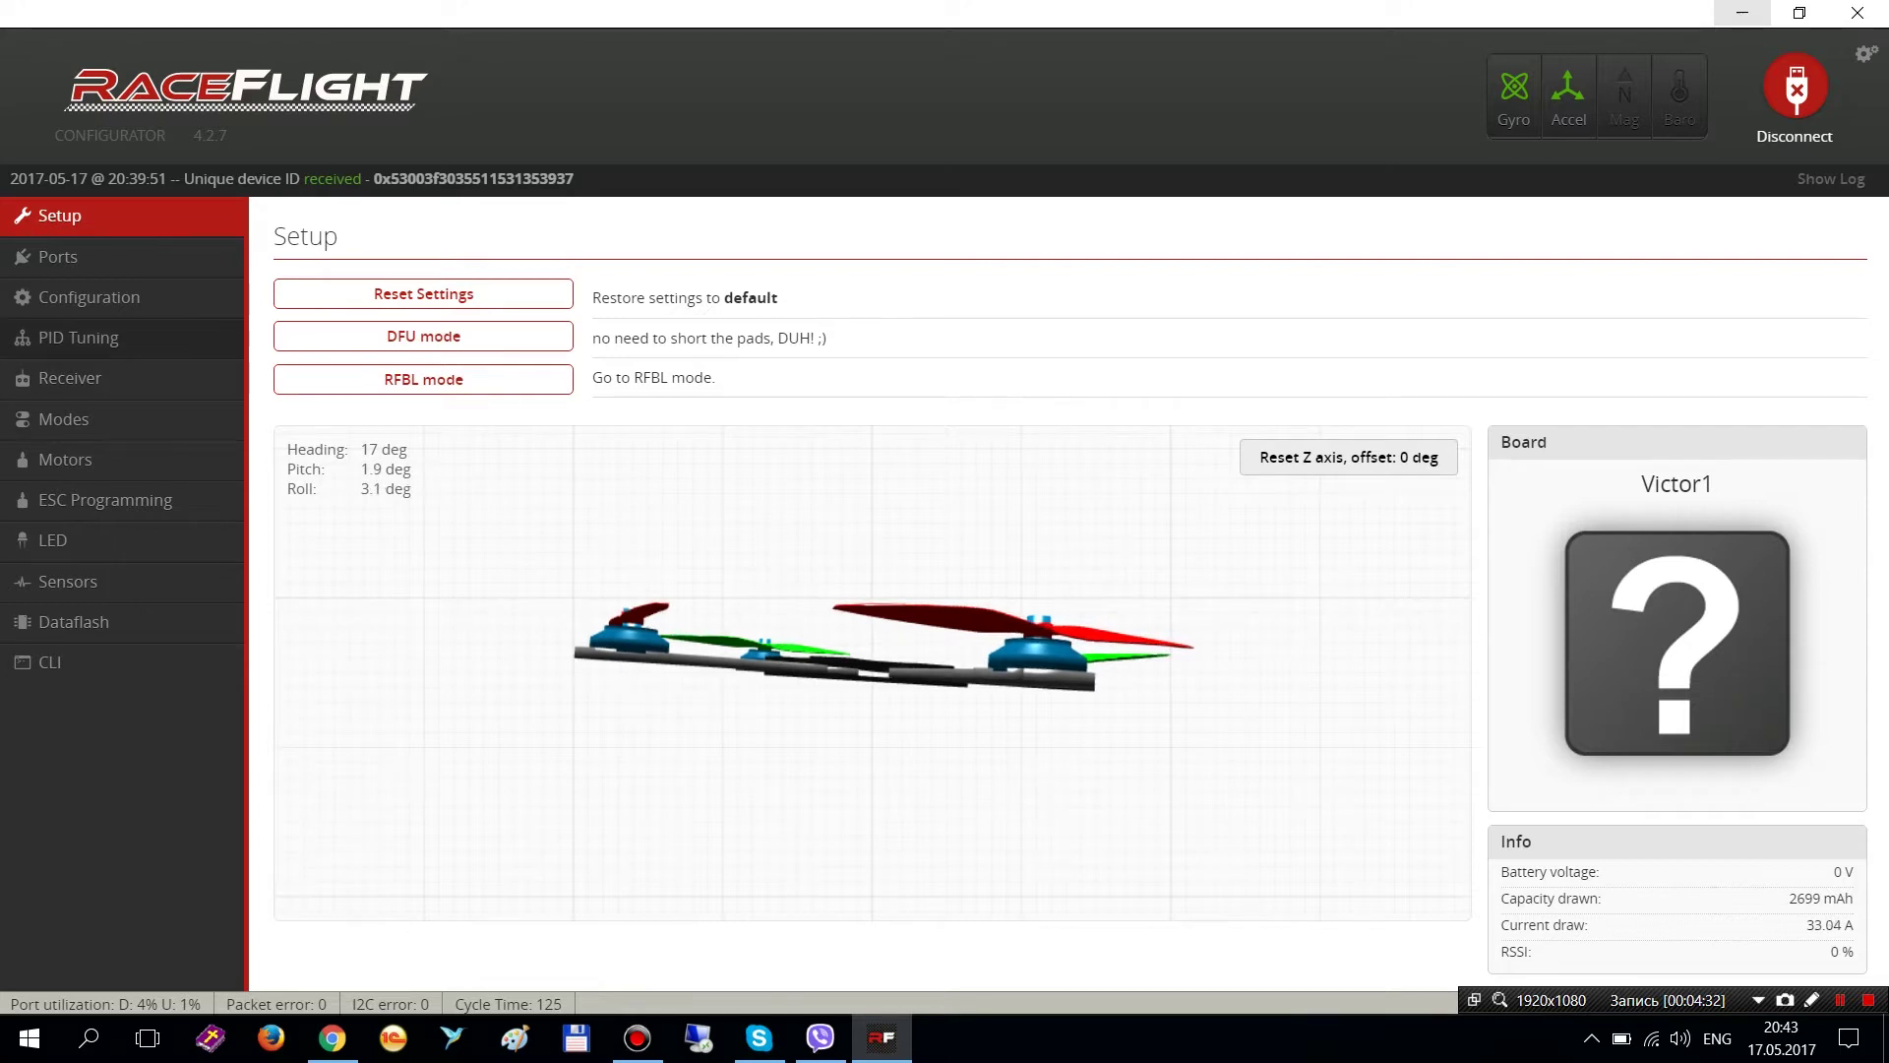
- Return to the configuration settings and review board alignment, battery voltage, other features and the serial receiver provider list
left_click(88, 297)
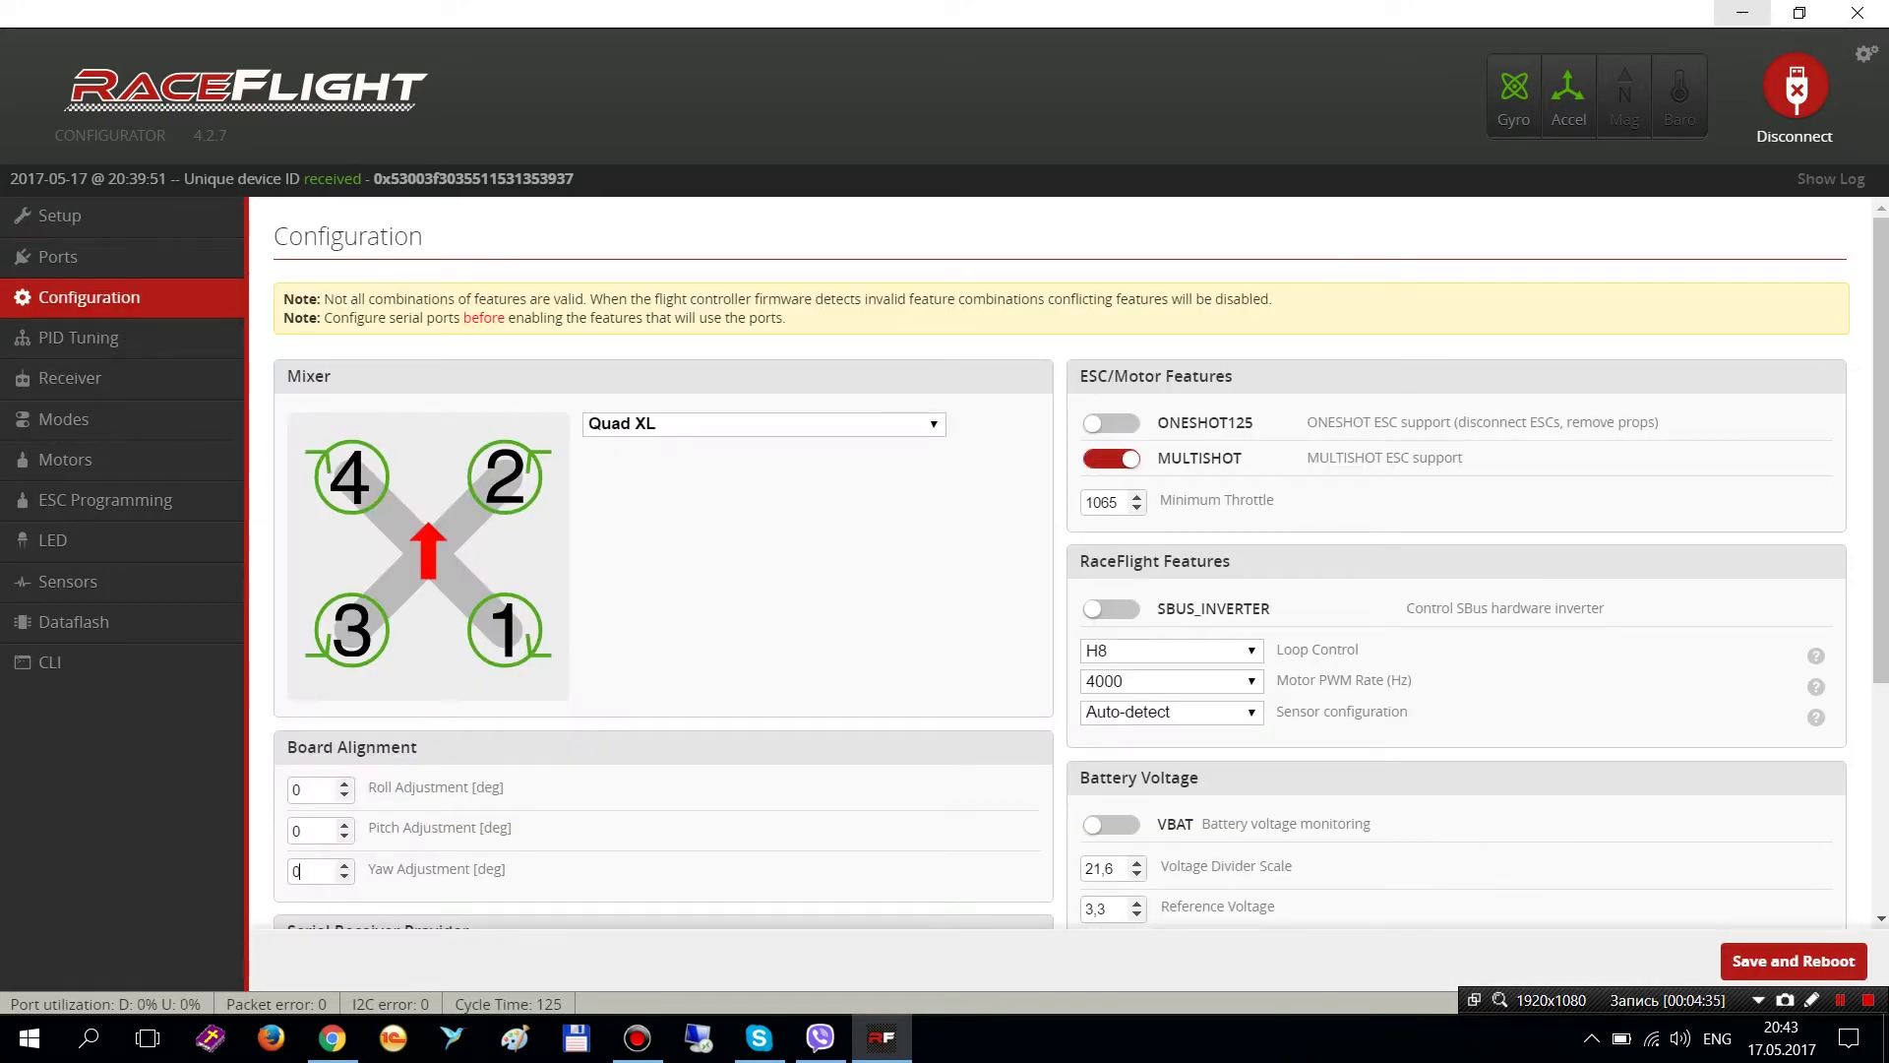
scroll(1080, 564, "down", 2)
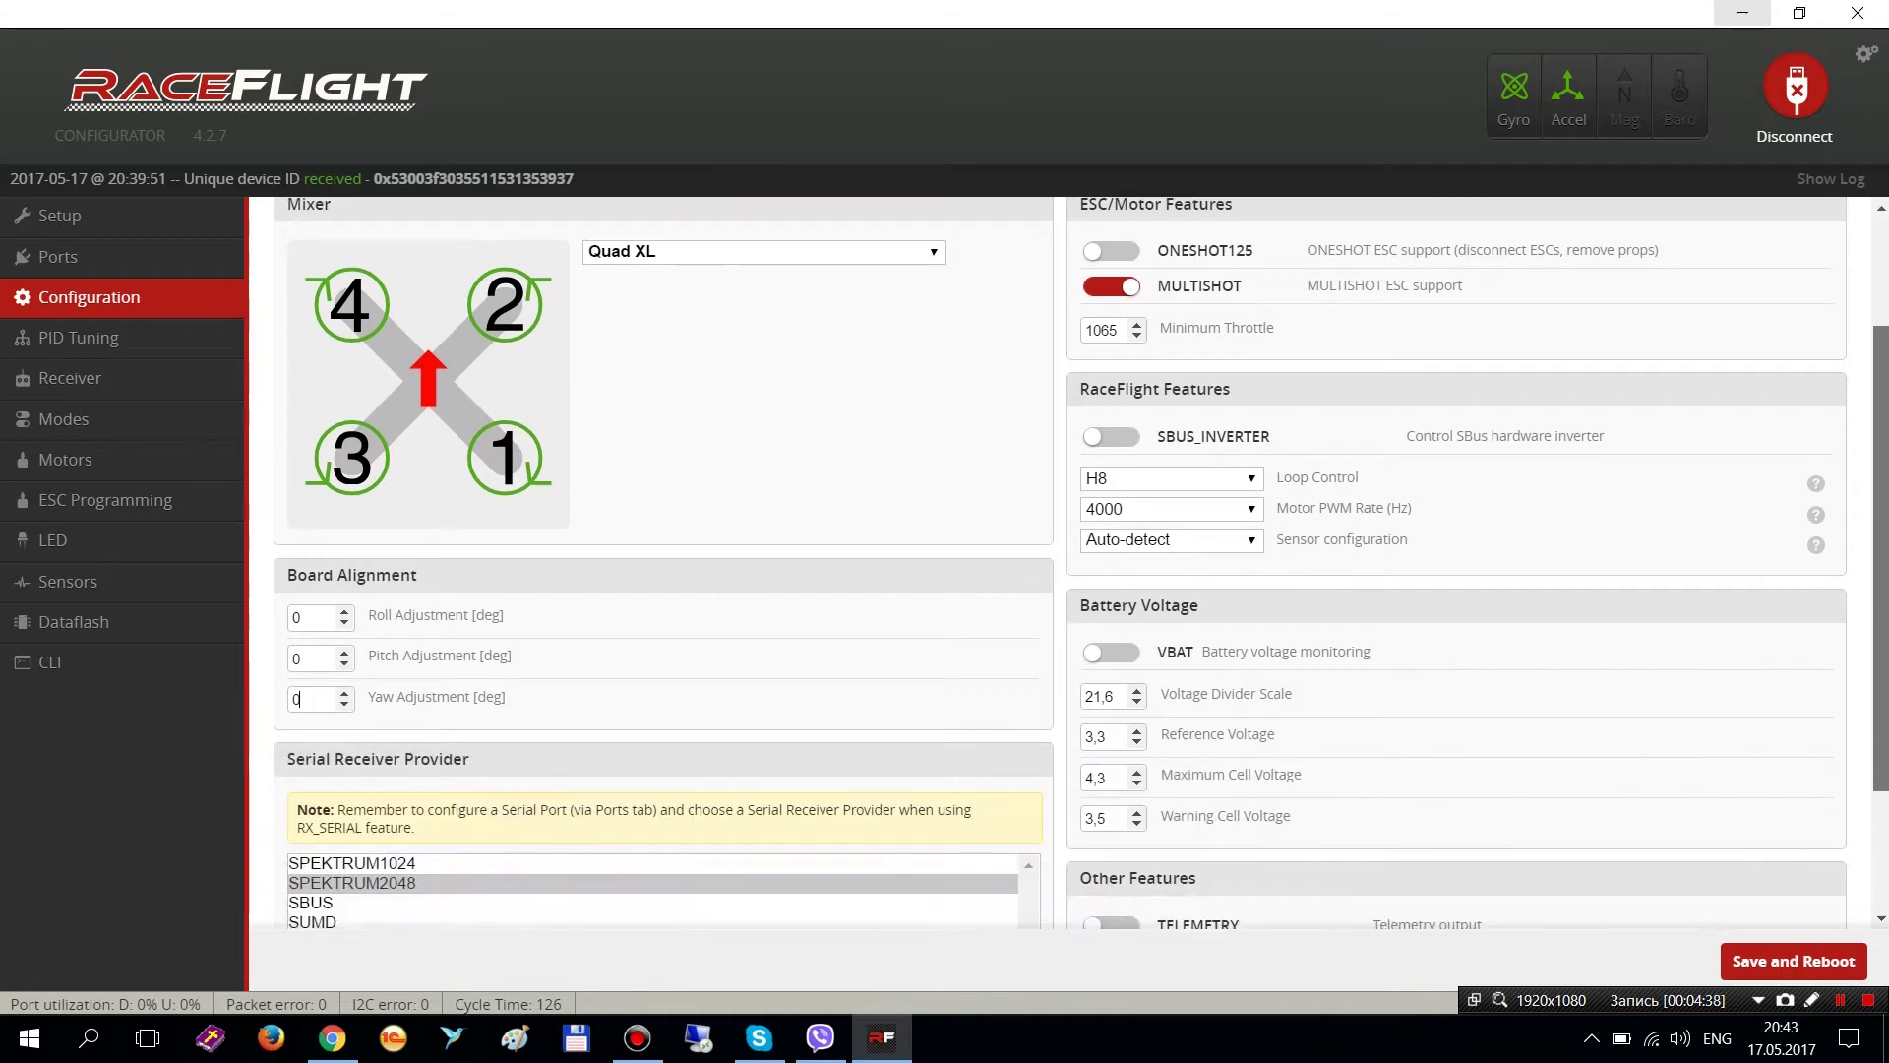
scroll(1080, 564, "down", 1)
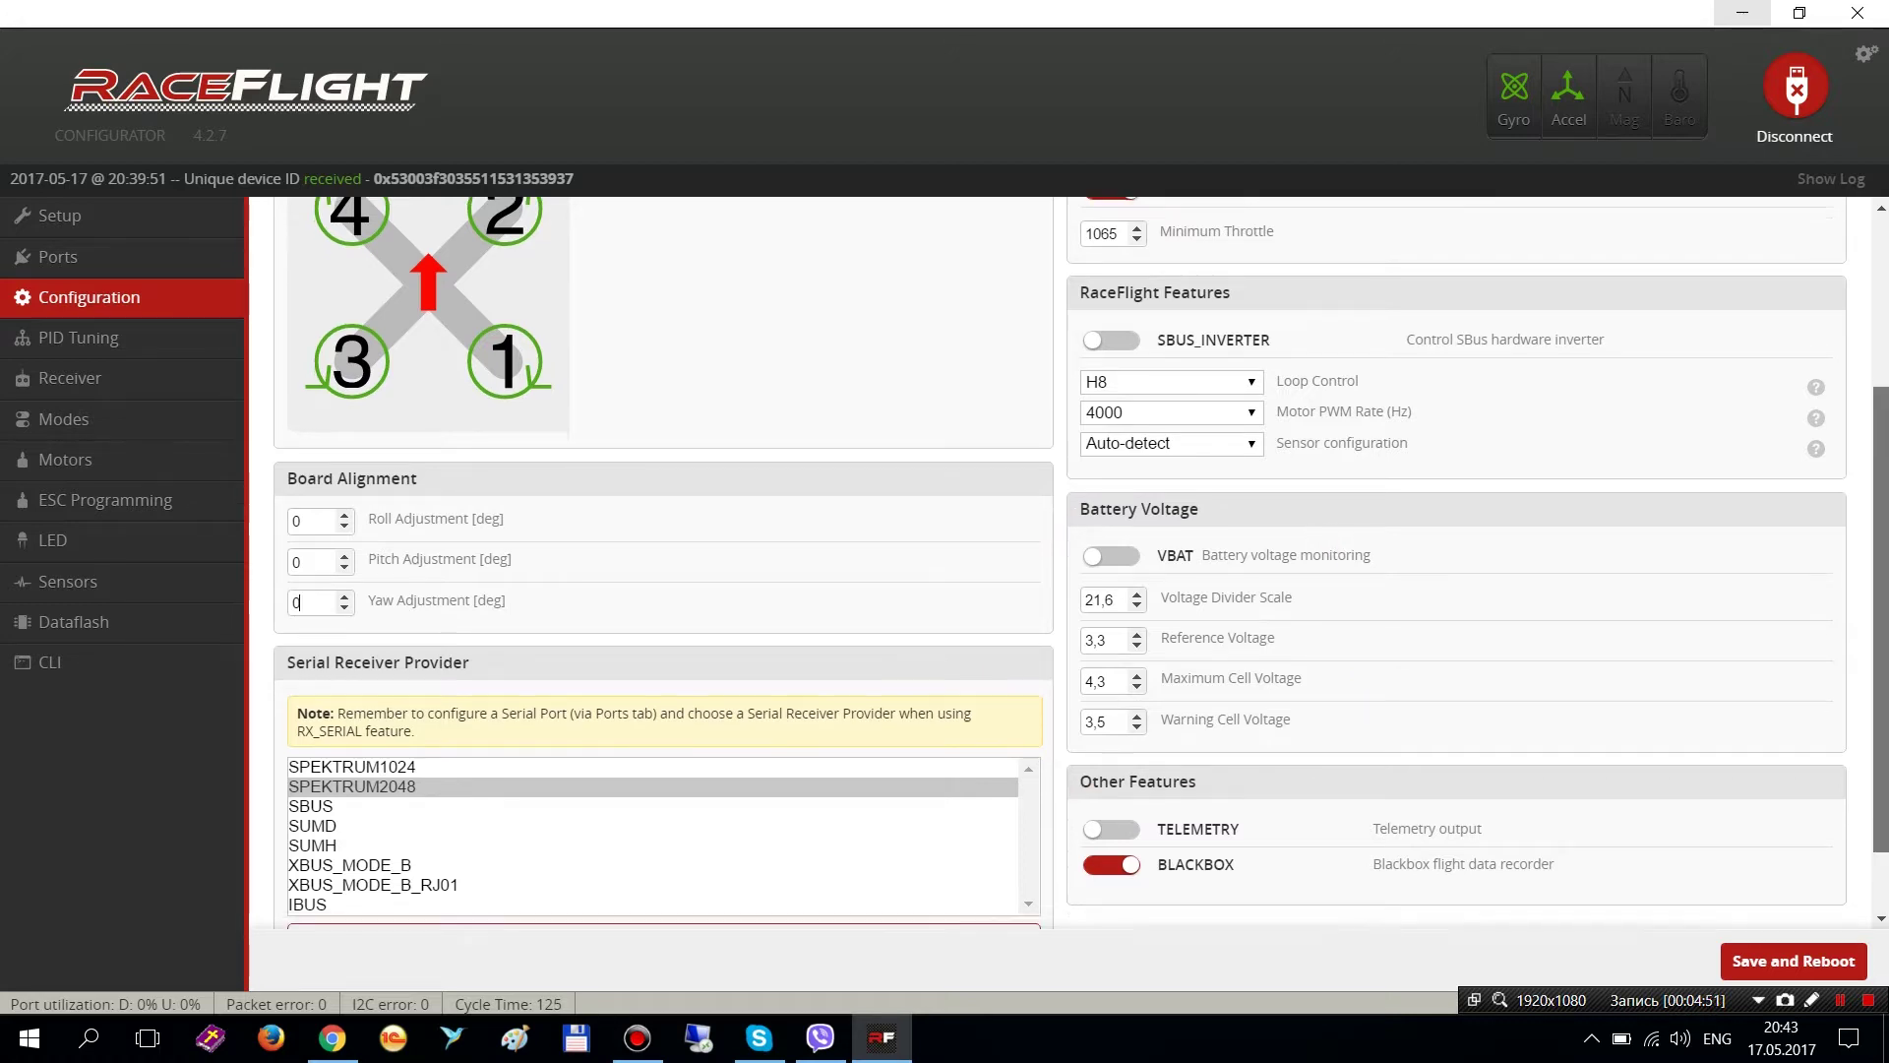
scroll(1068, 562, "down", 1)
left_click(297, 512)
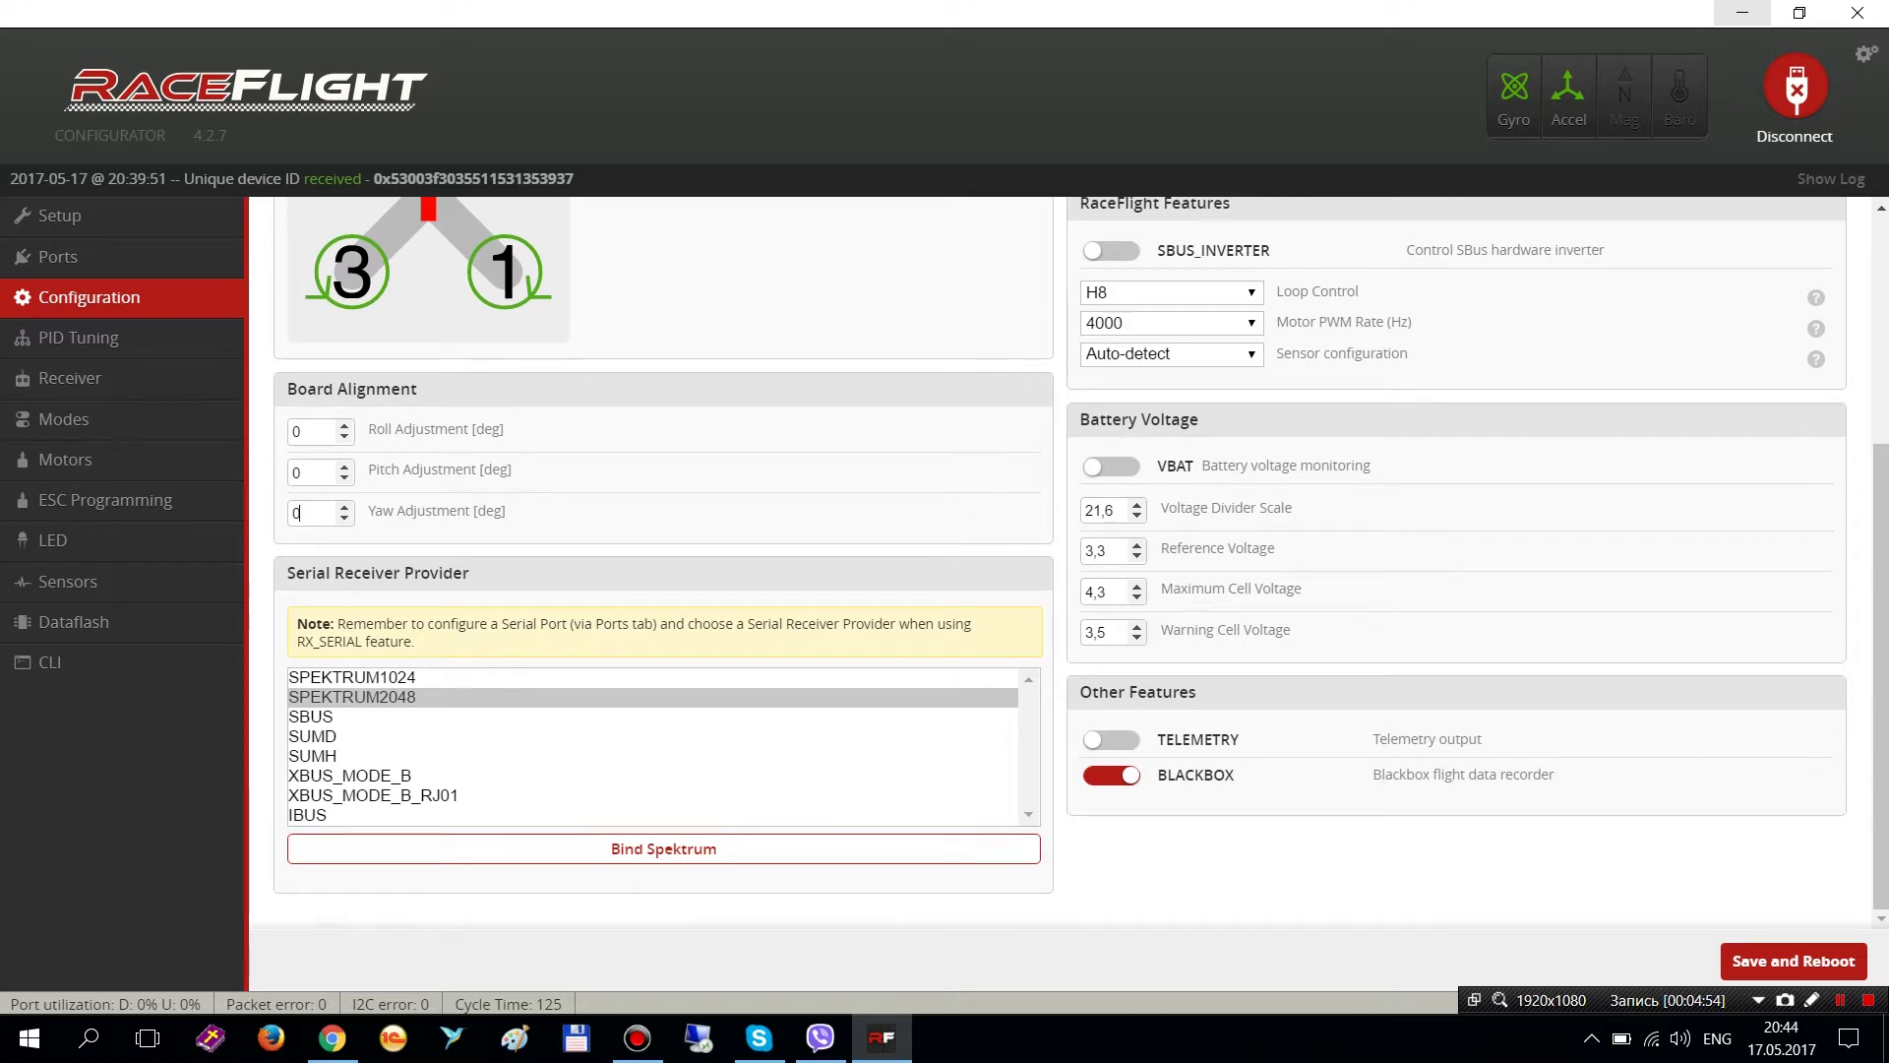
key("Tab")
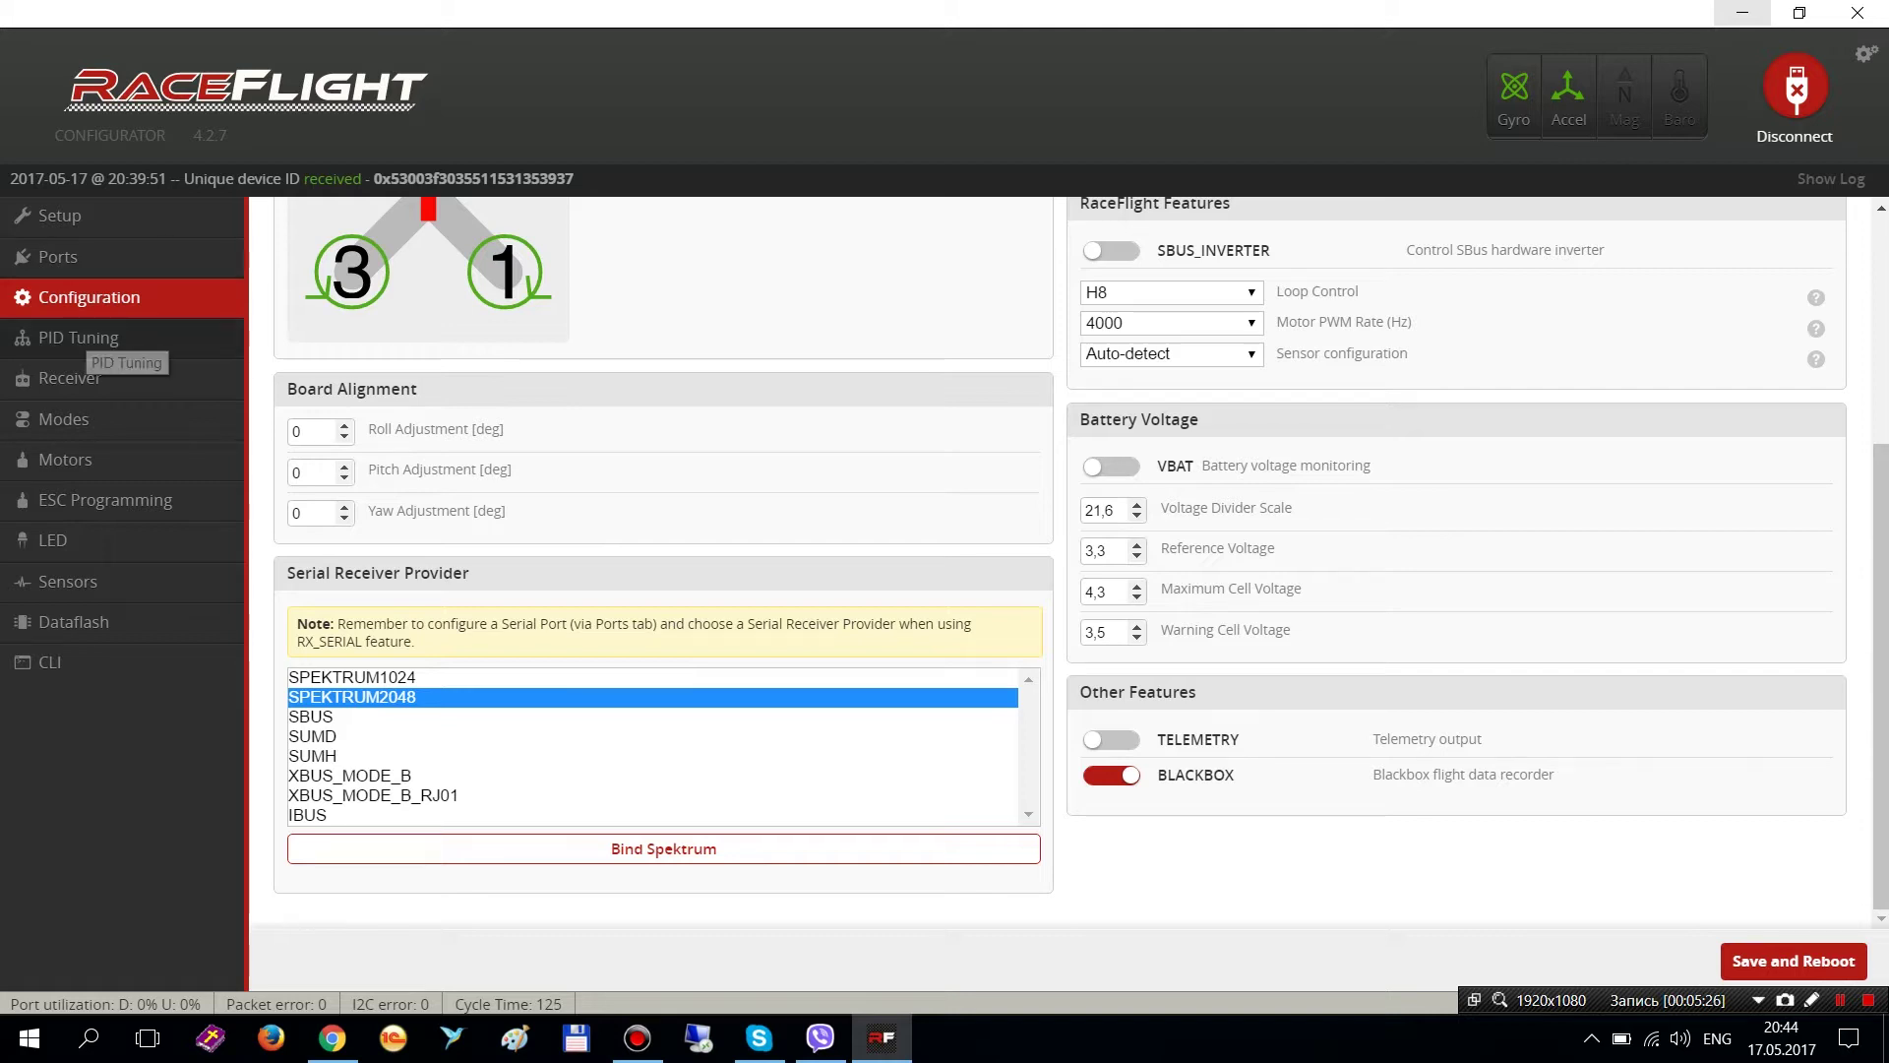
- Open the PID tuning settings and examine the PID values, gyro and D term filters, and the rate curve
left_click(79, 338)
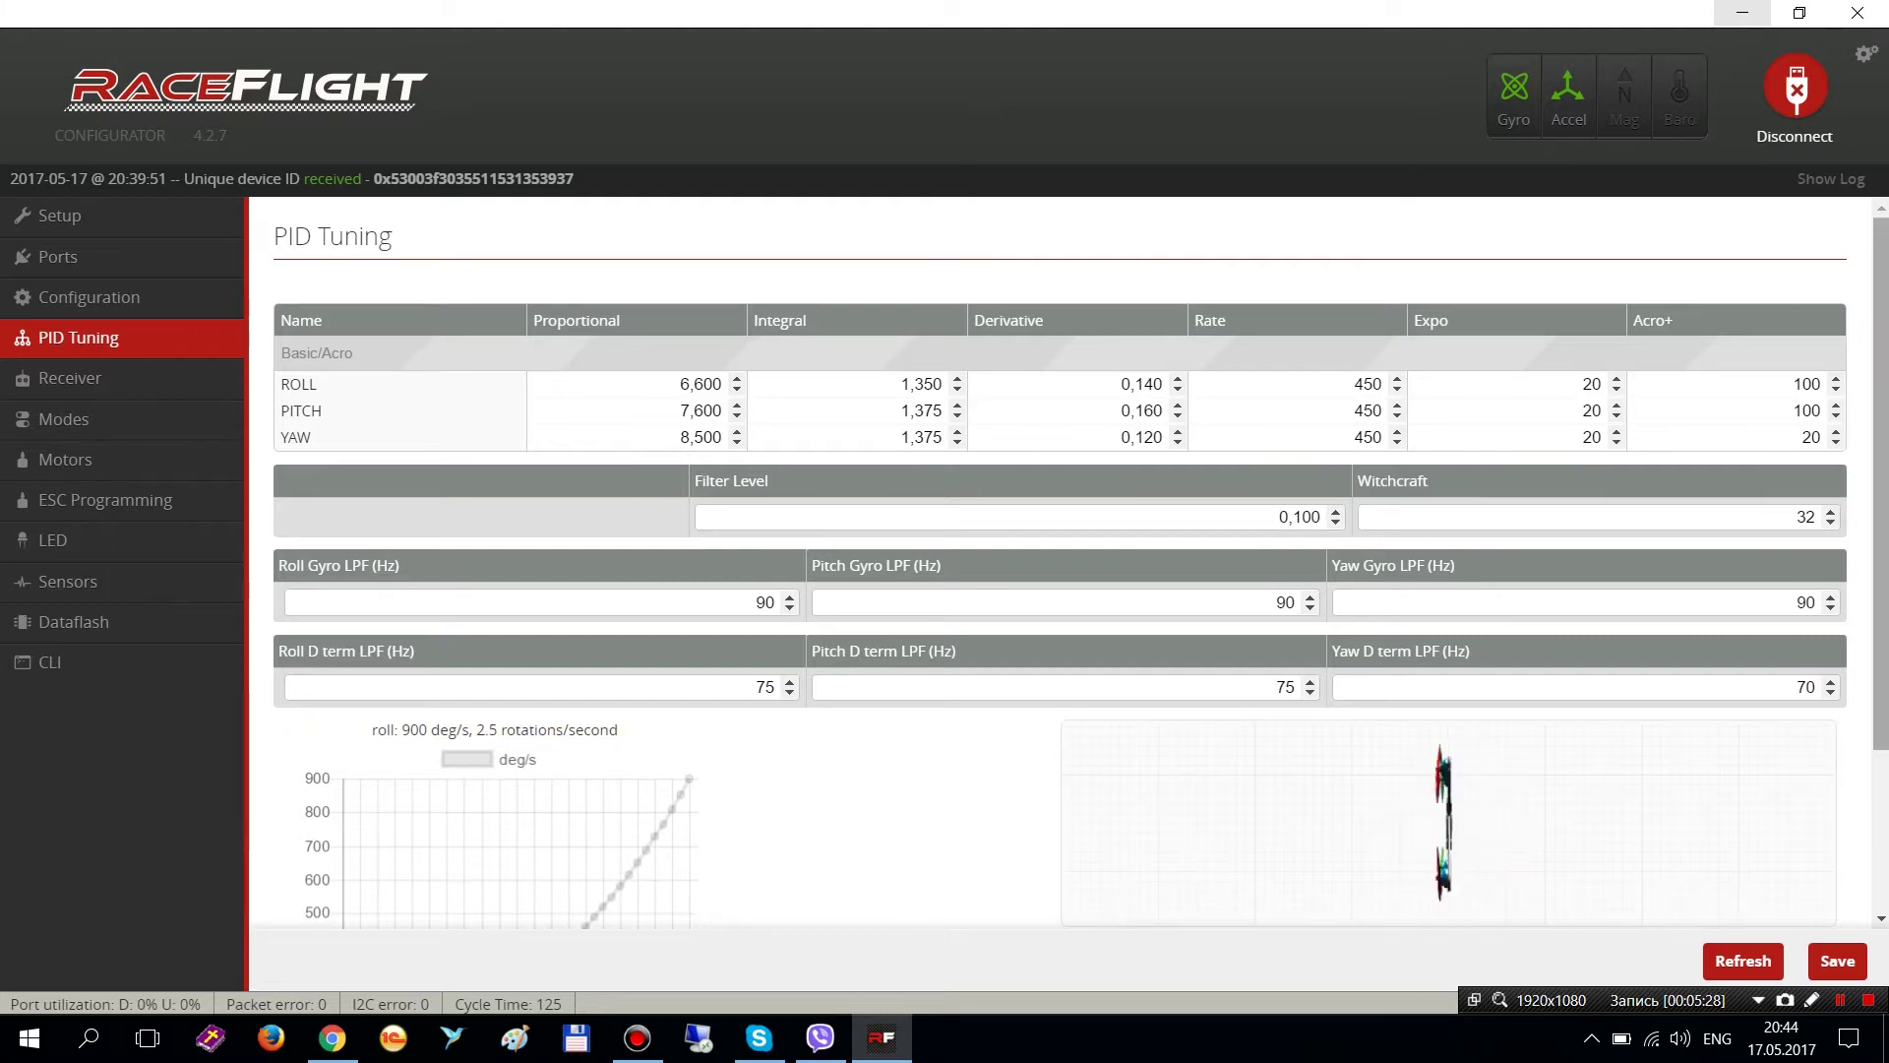
scroll(1059, 561, "down", 2)
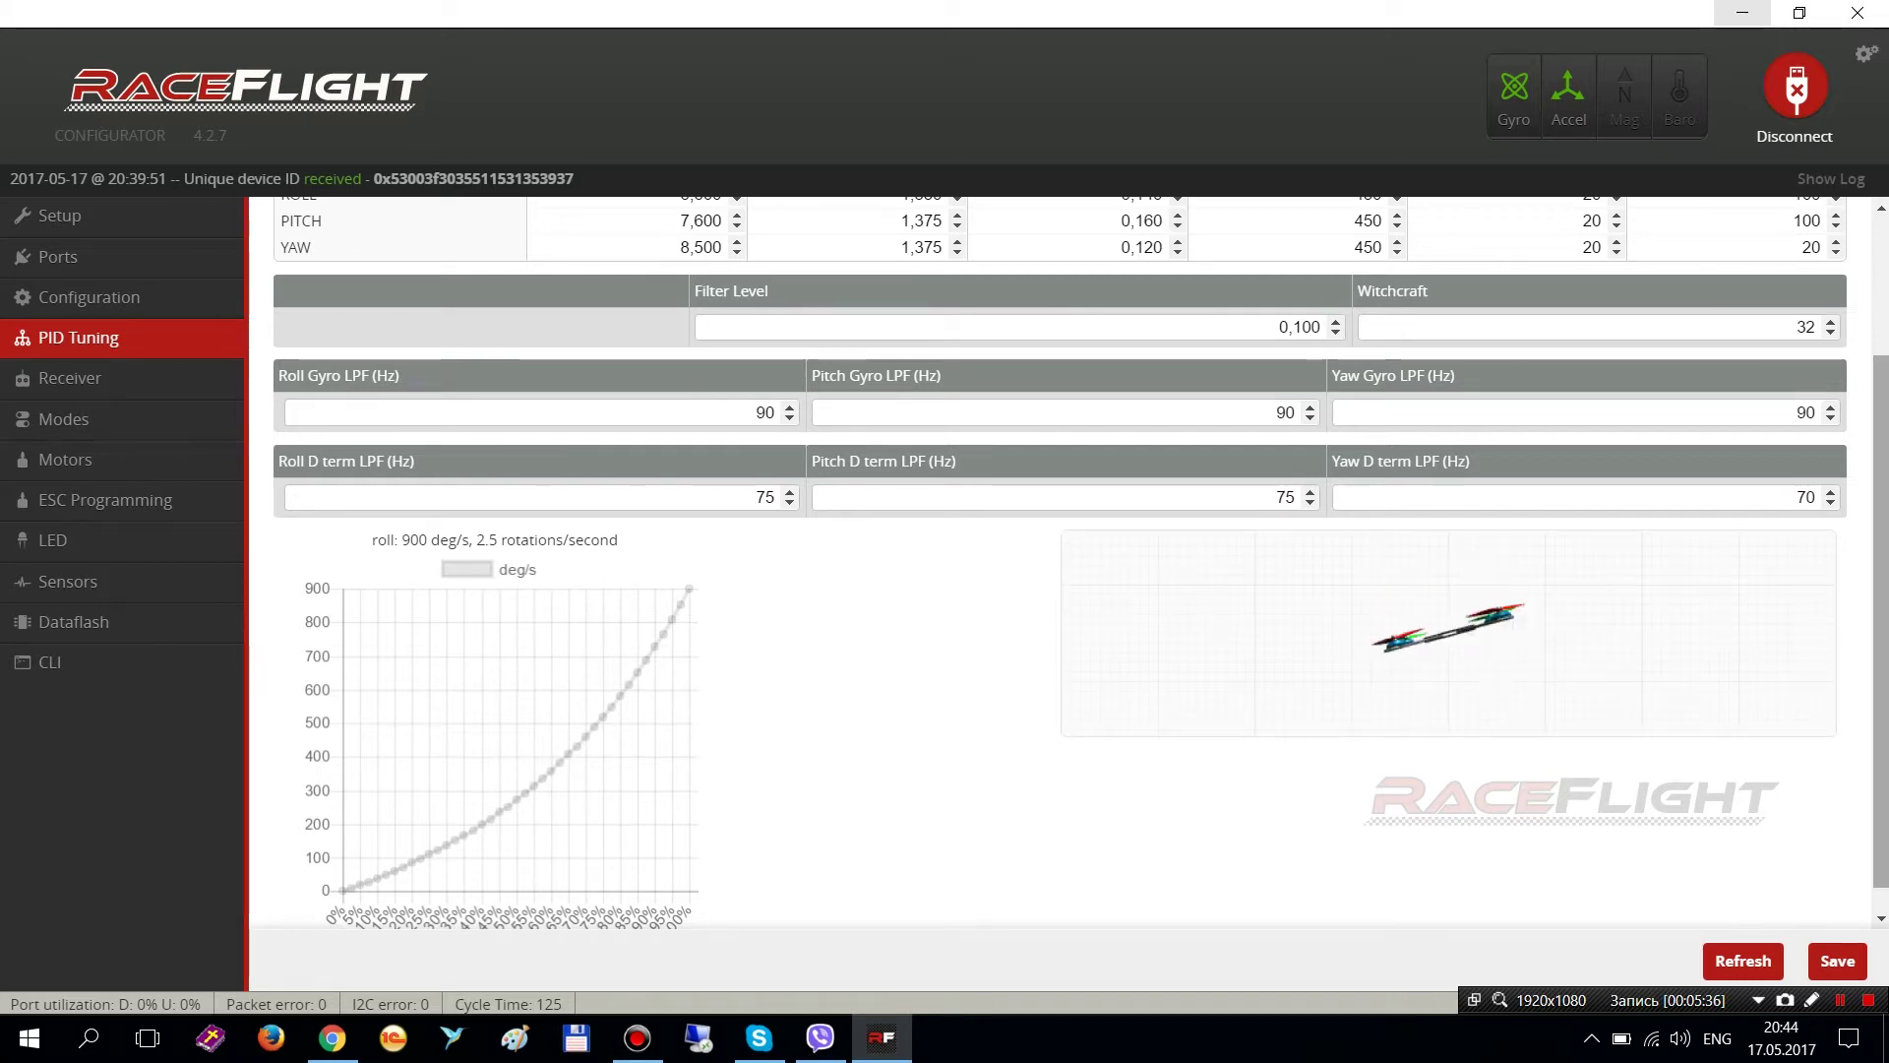
scroll(1059, 561, "up", 2)
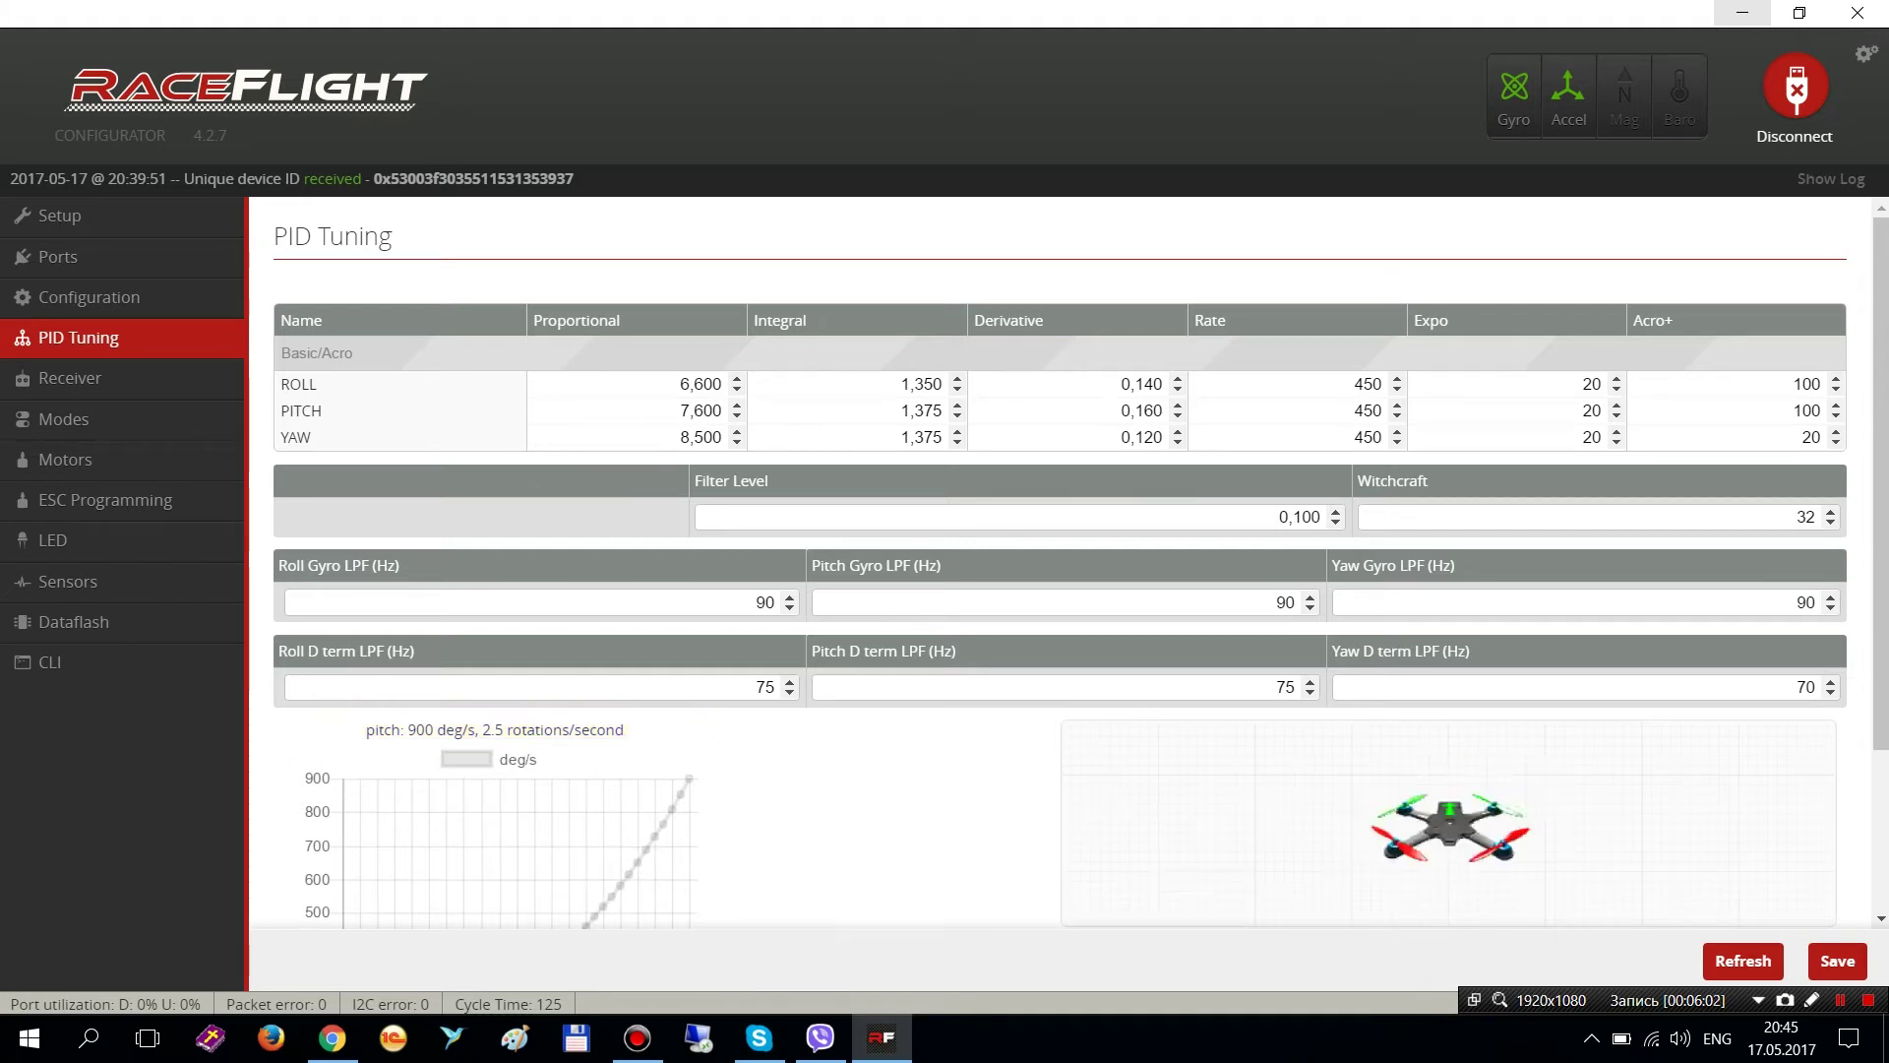
- Try a roll rate of 600 in the PID tuning table
double_click(1367, 384)
type("600")
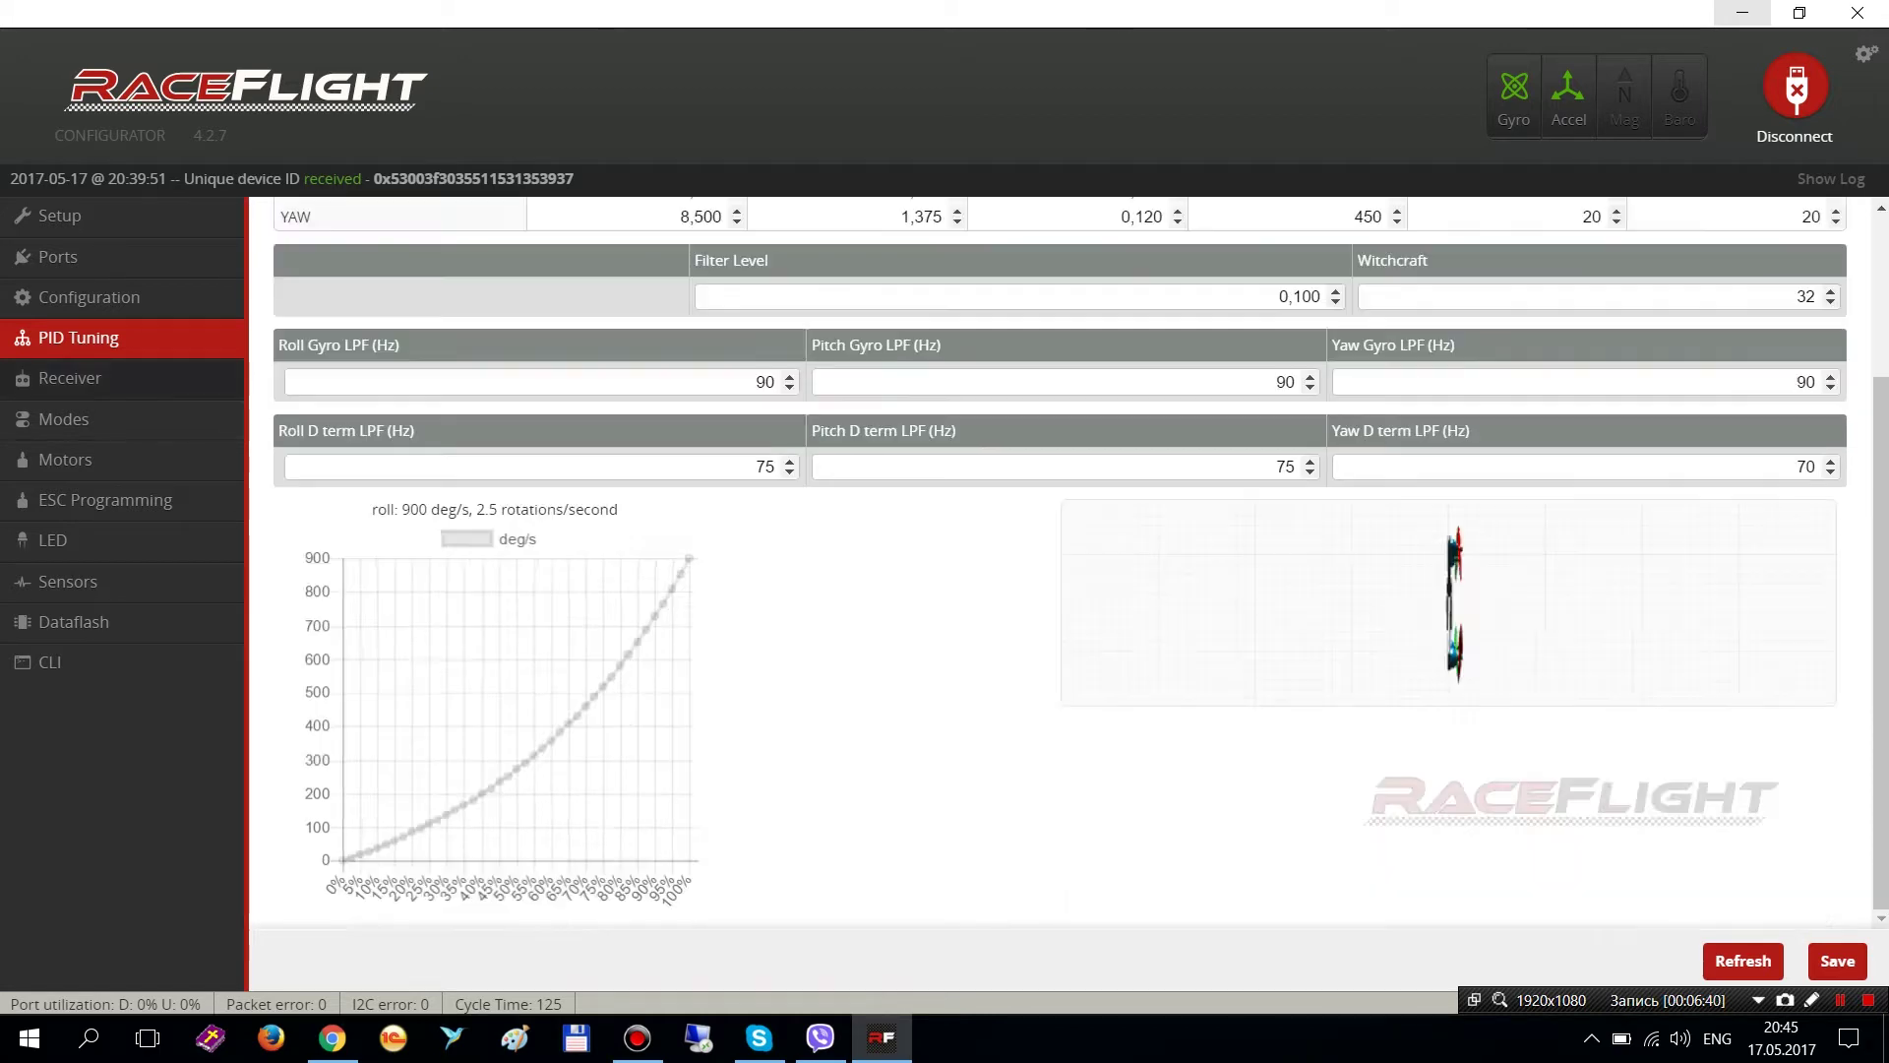
- Open the receiver settings and look through the channel map presets from Default to JR / Spektrum / Graupner, keeping TAER1234
left_click(94, 384)
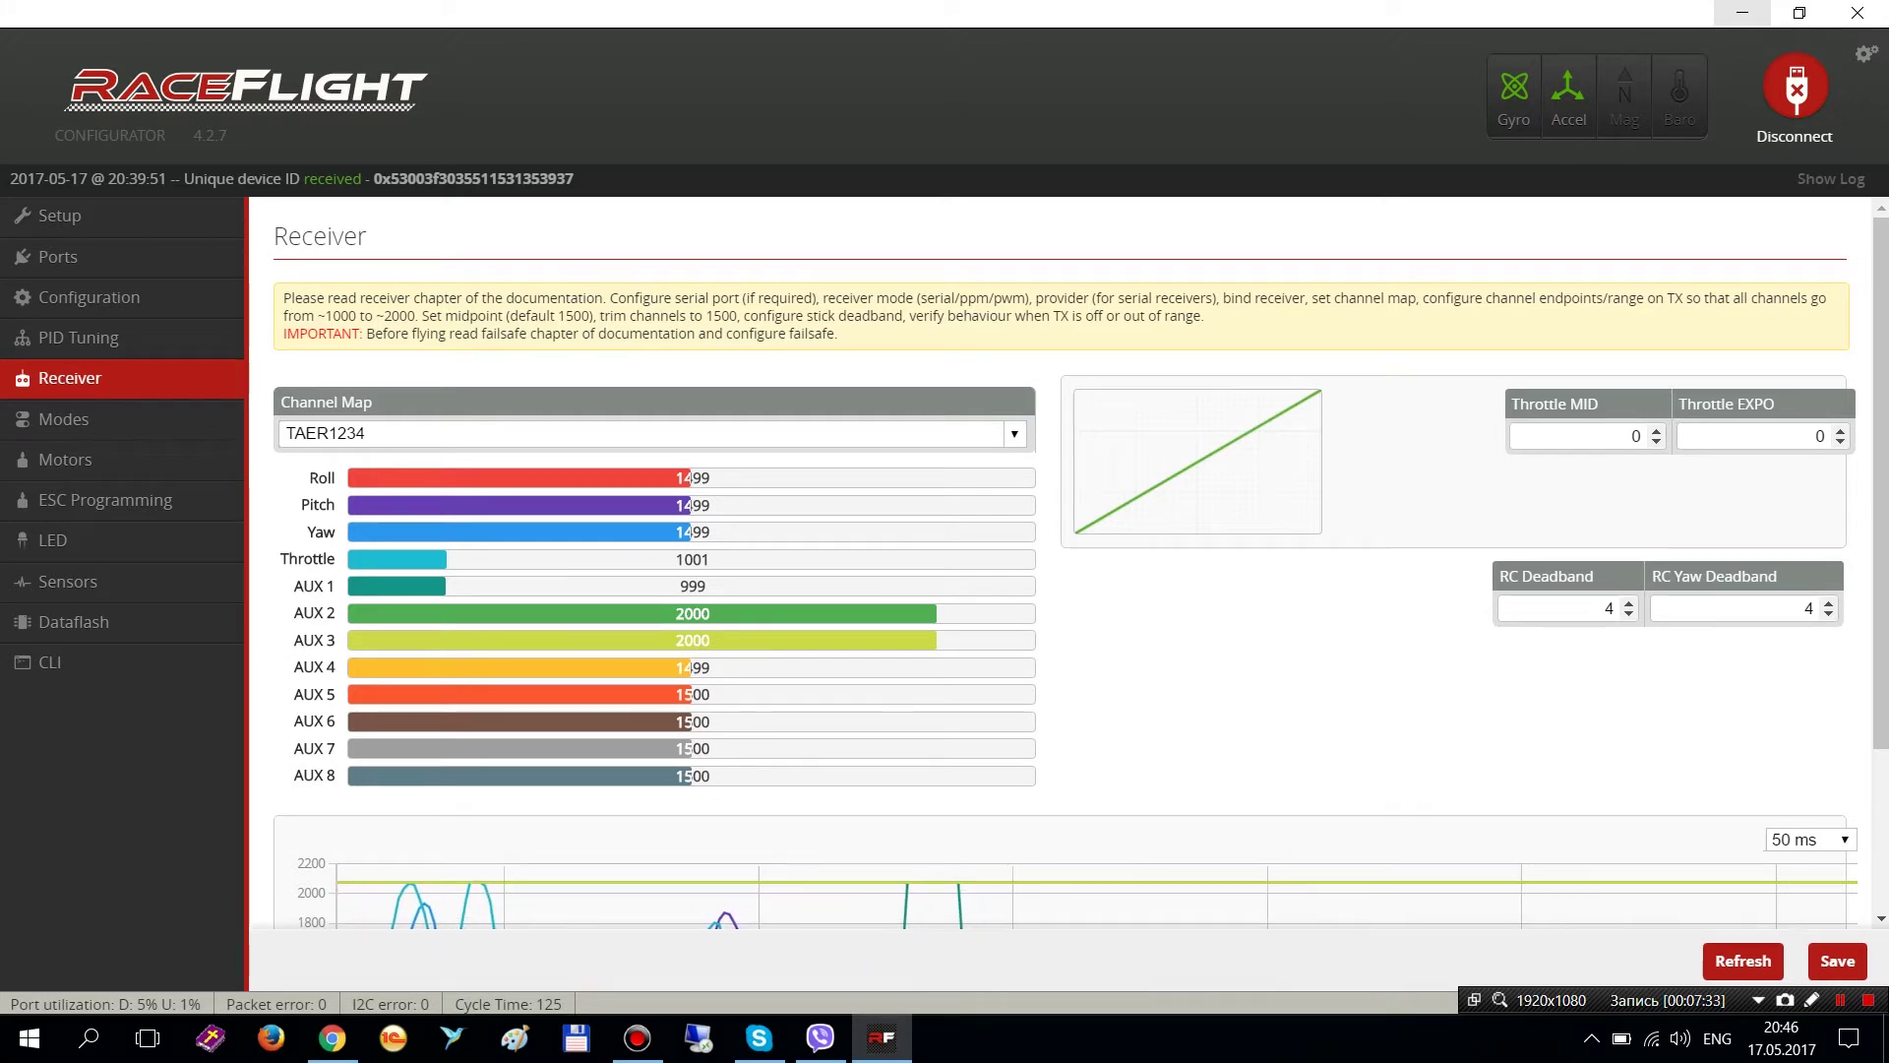
key("alt+Down")
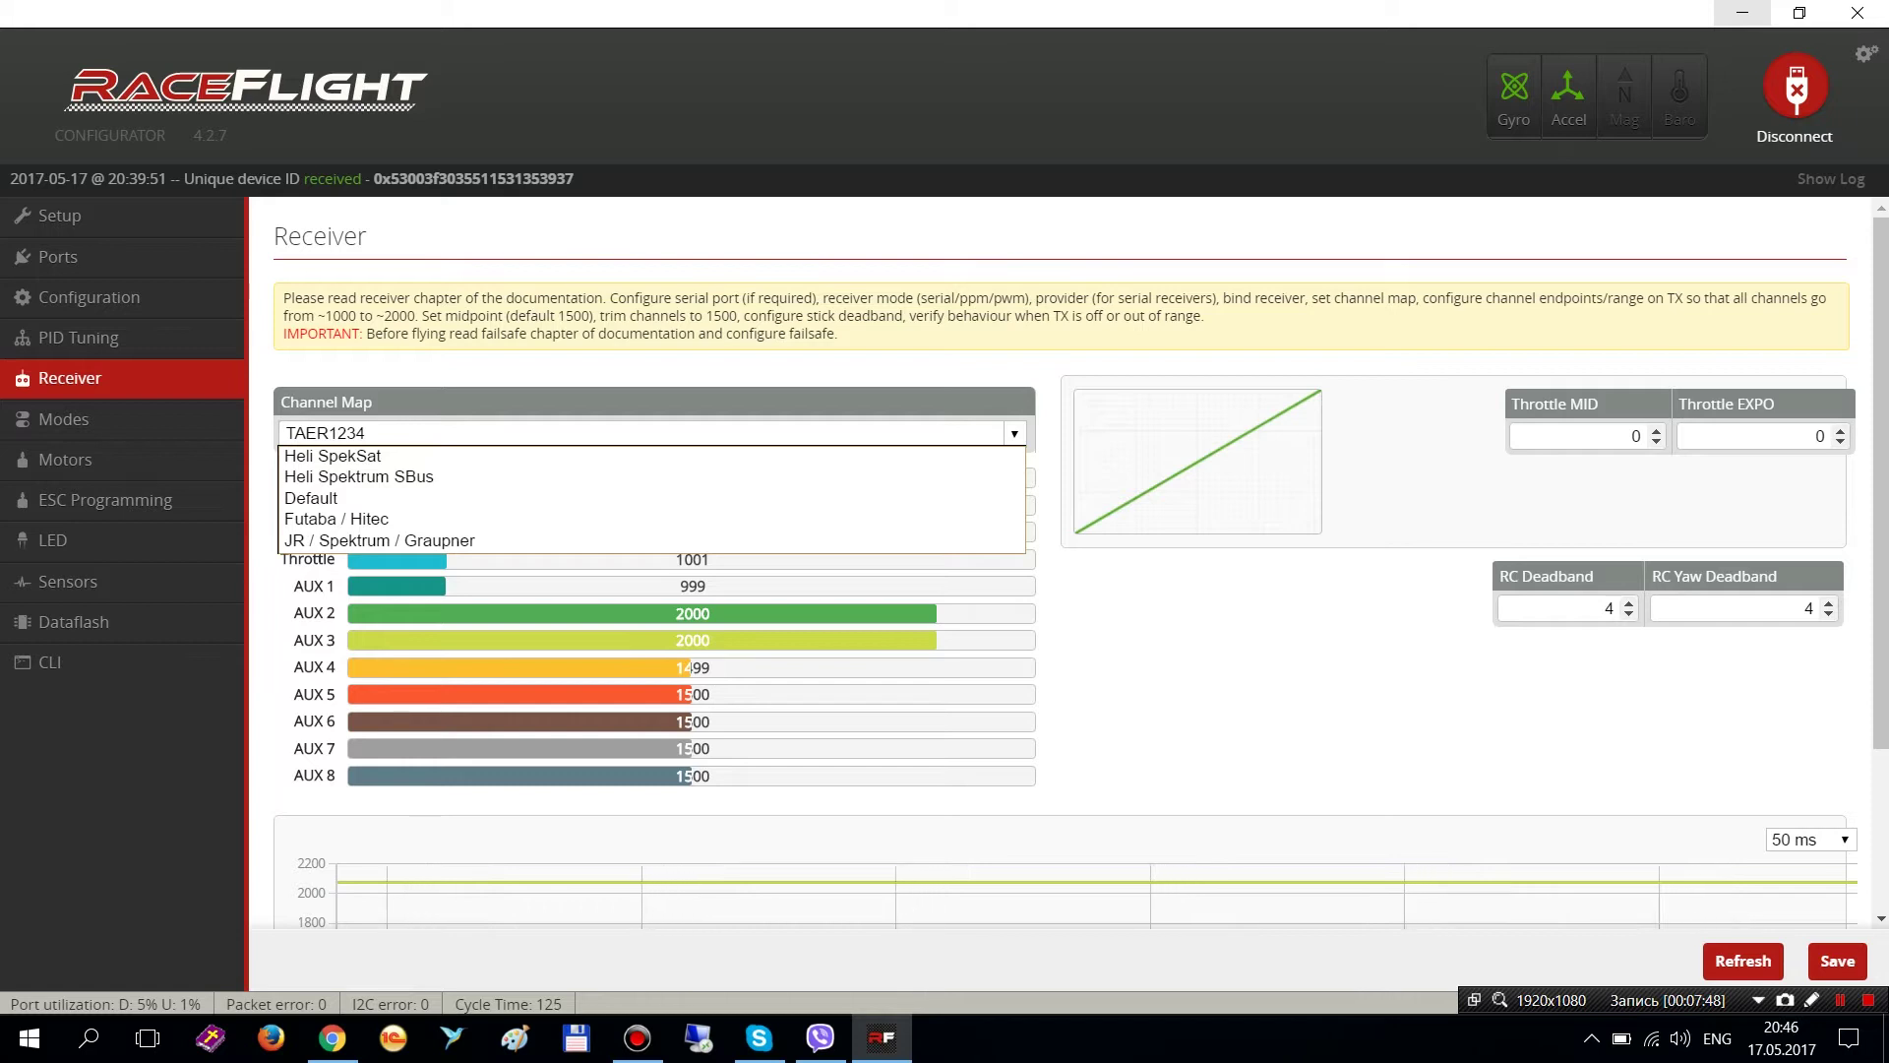
key("d")
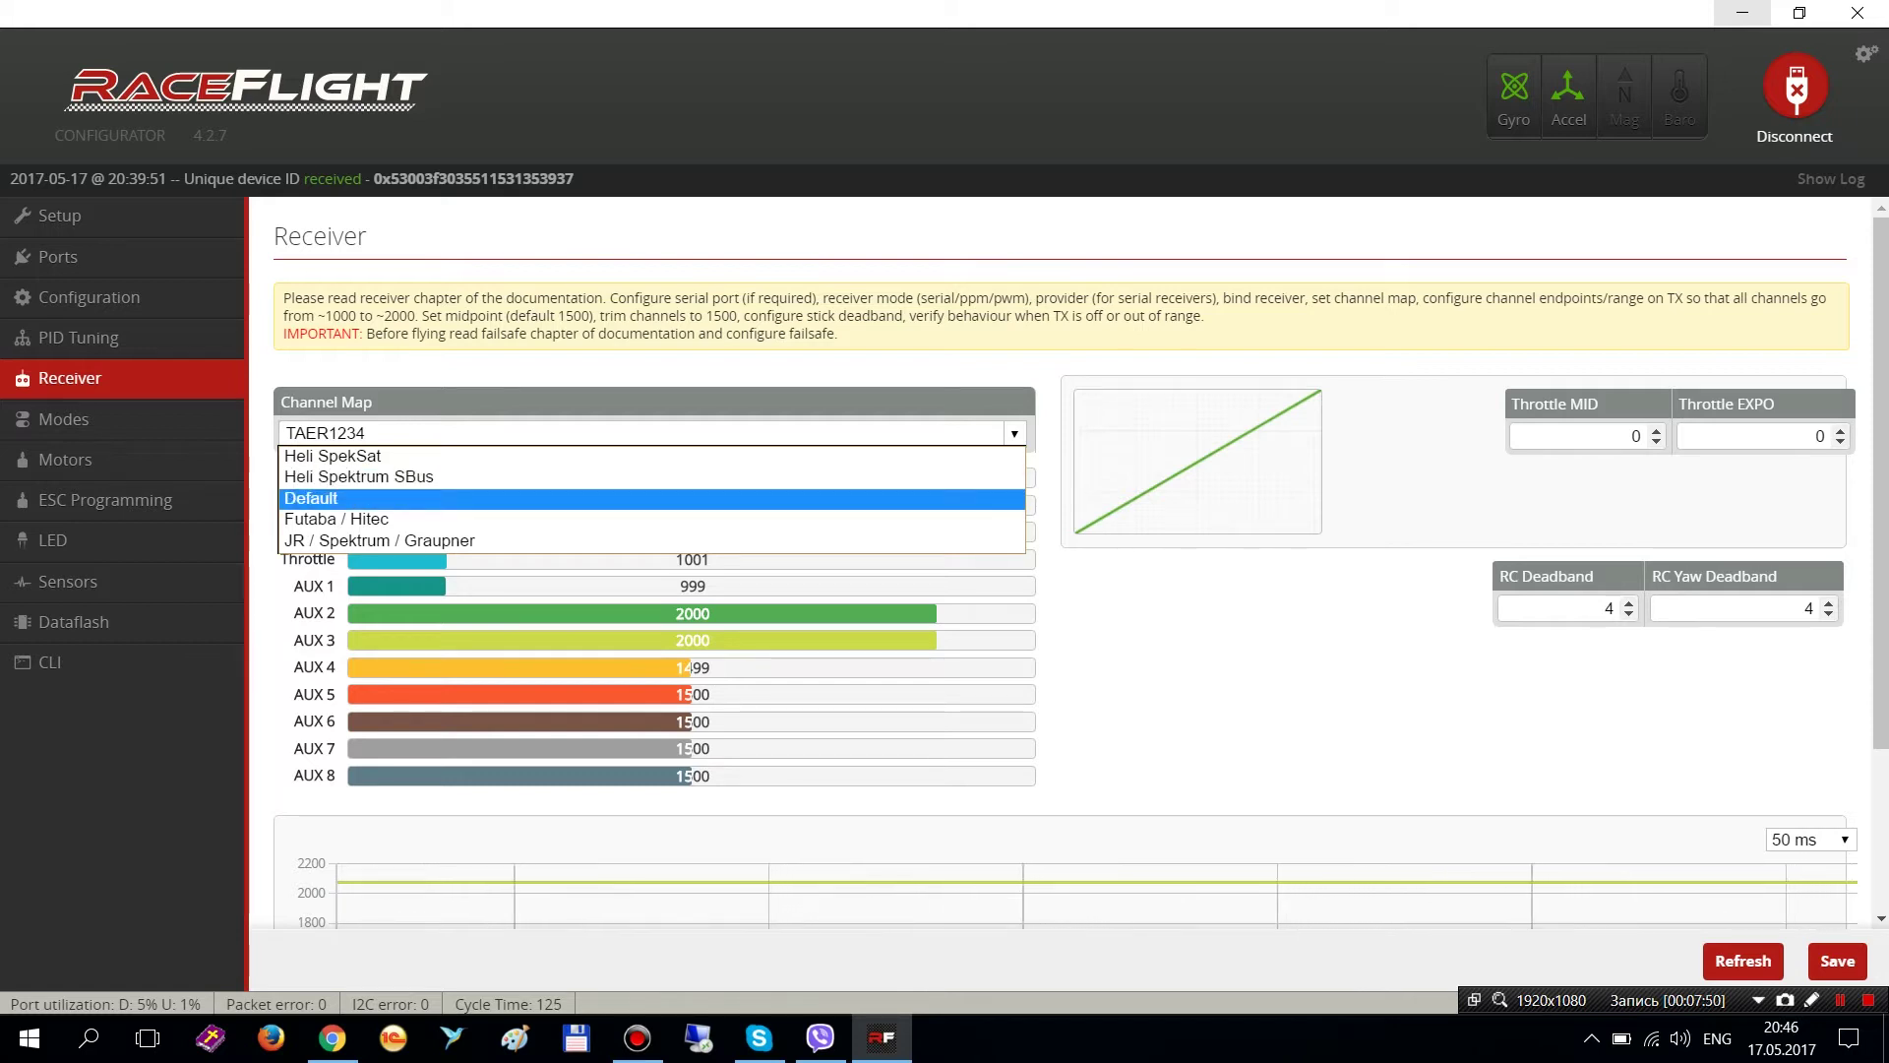
key("Down")
key("Down")
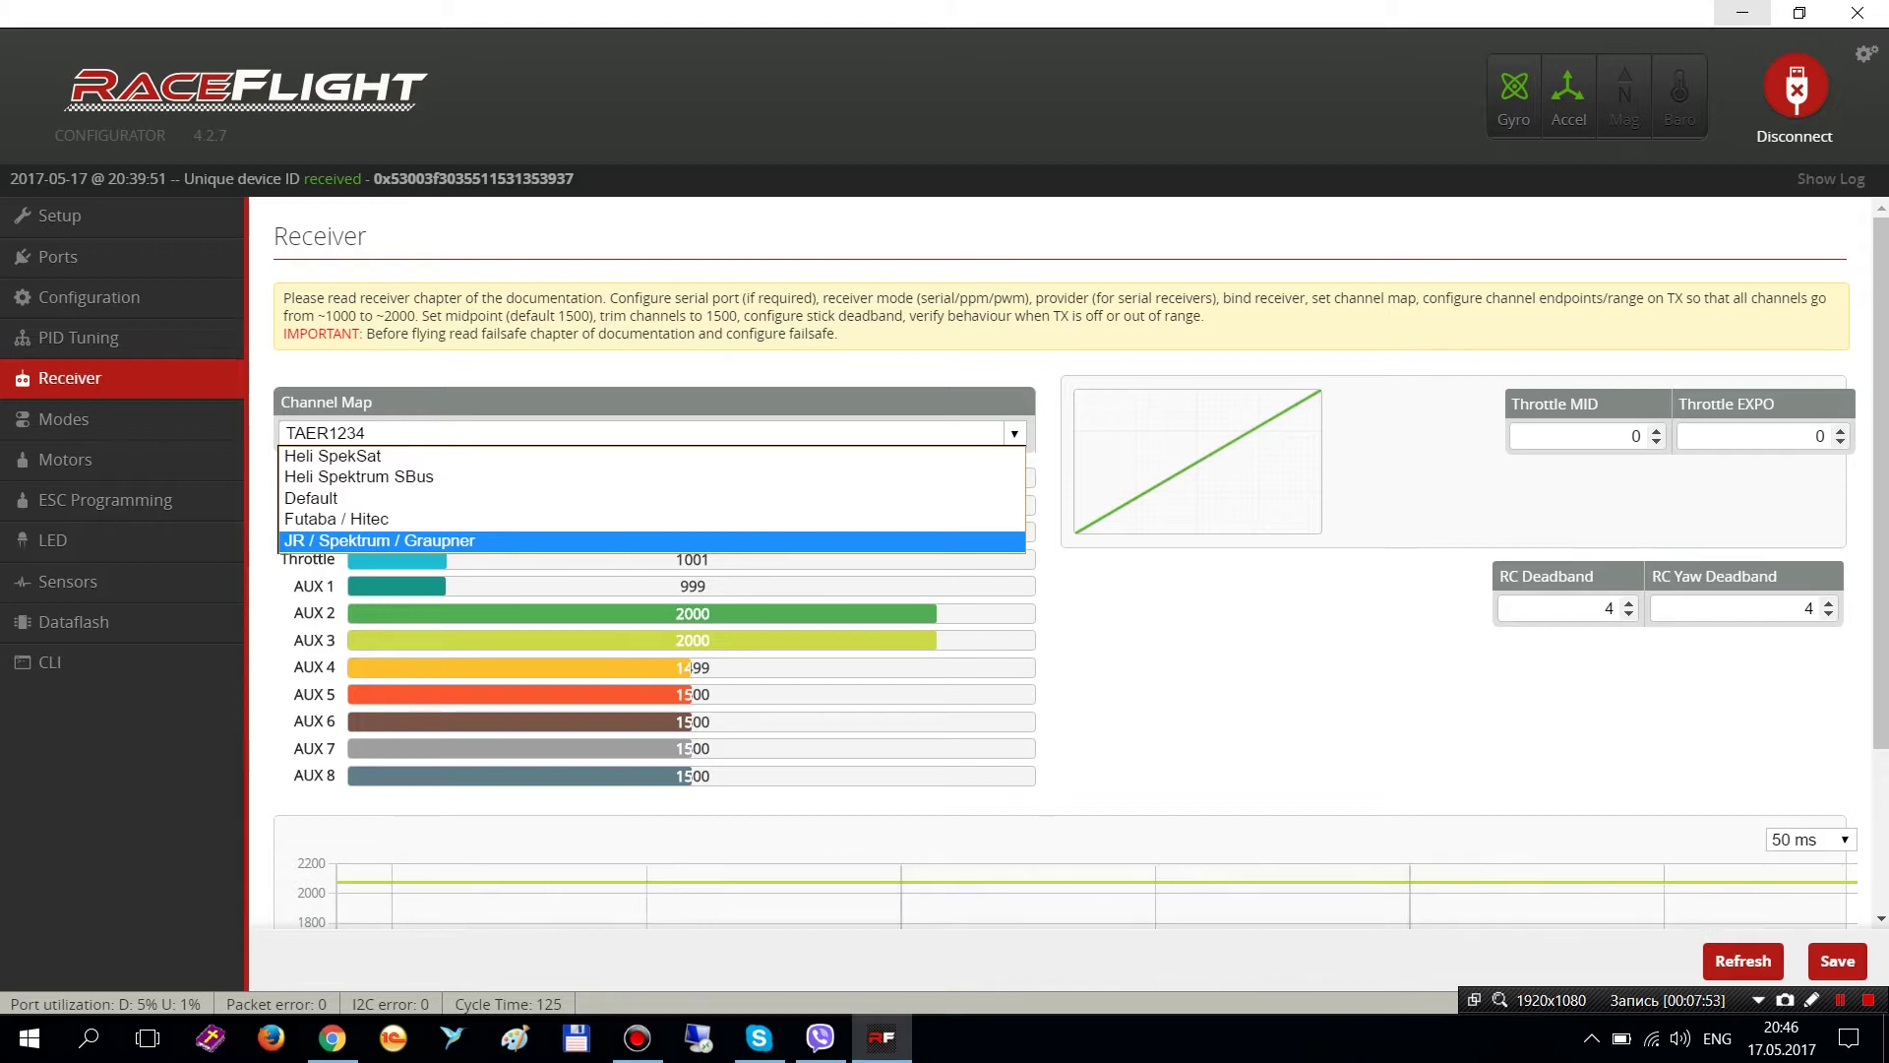
key("h")
key("Escape")
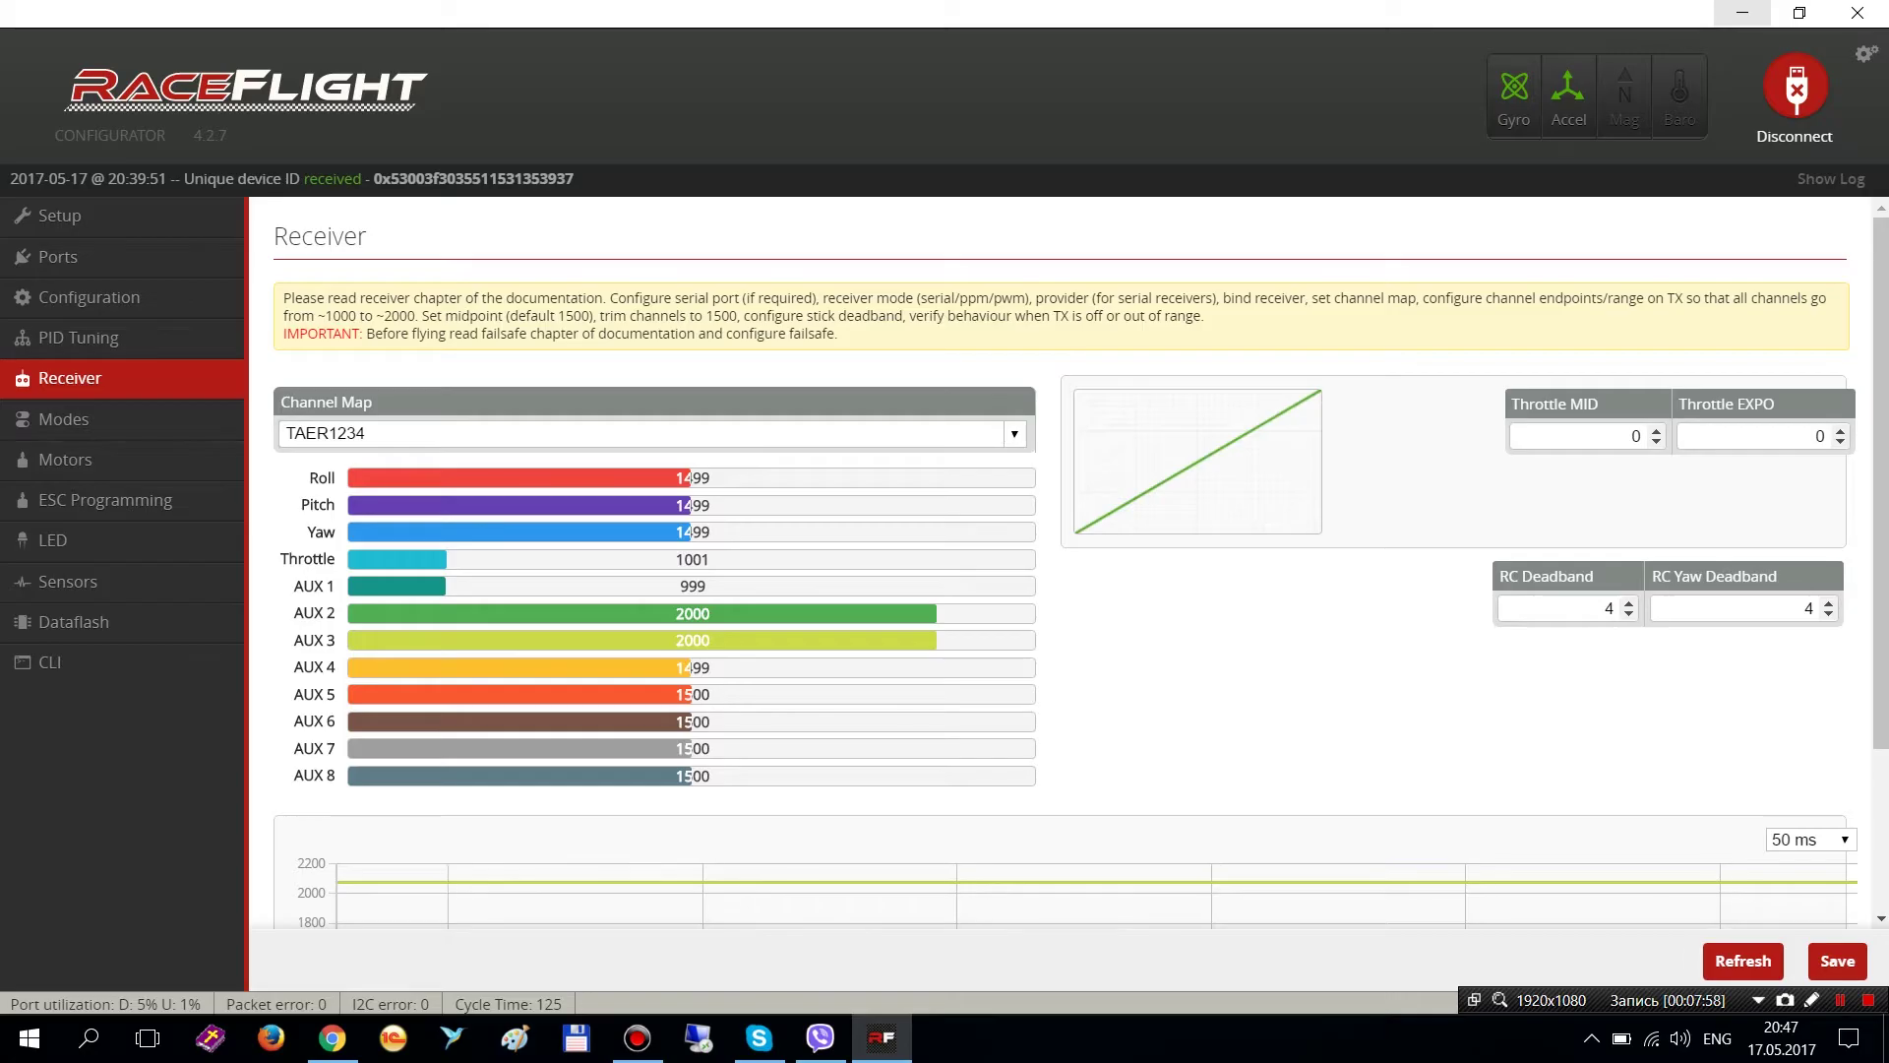
- Examine how the receiver channel bars and the live graph respond to the transmitter sticks and switches
scroll(1080, 562, "down", 3)
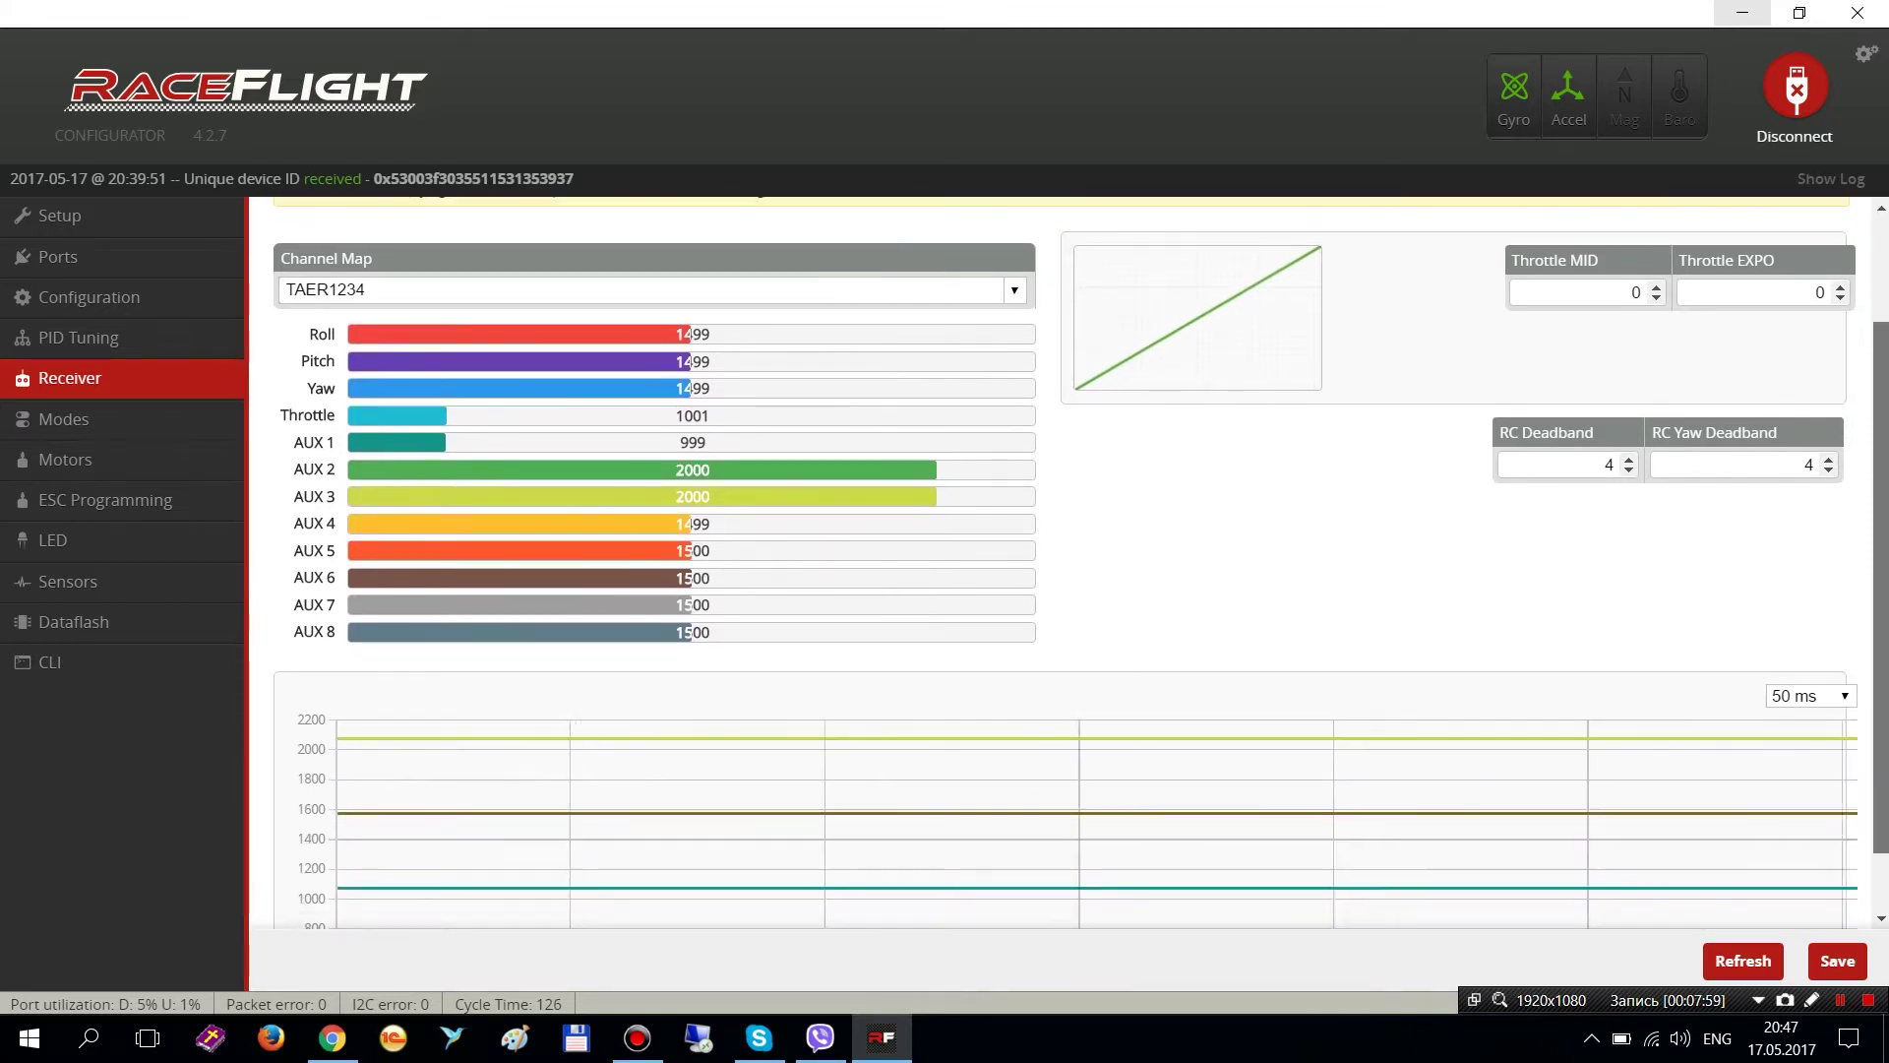
scroll(1080, 562, "up", 3)
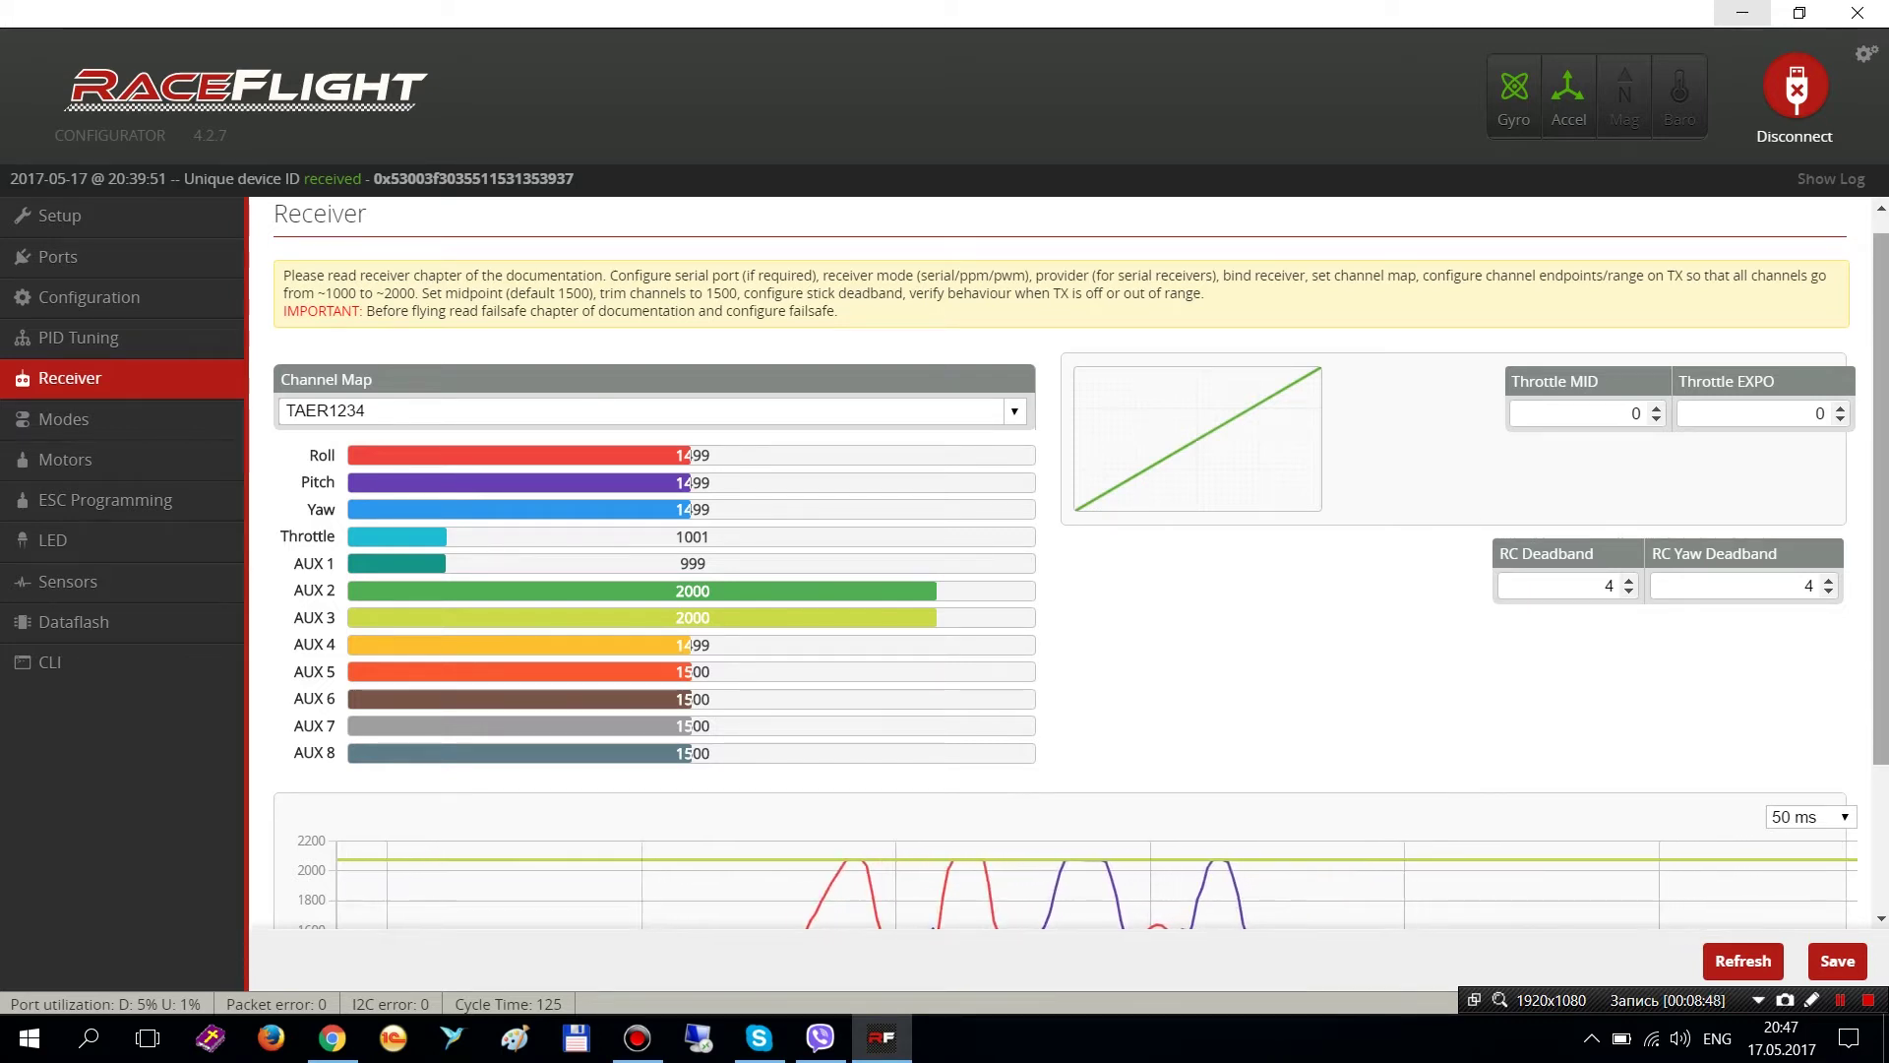
scroll(1060, 561, "down", 1)
scroll(1063, 561, "down", 2)
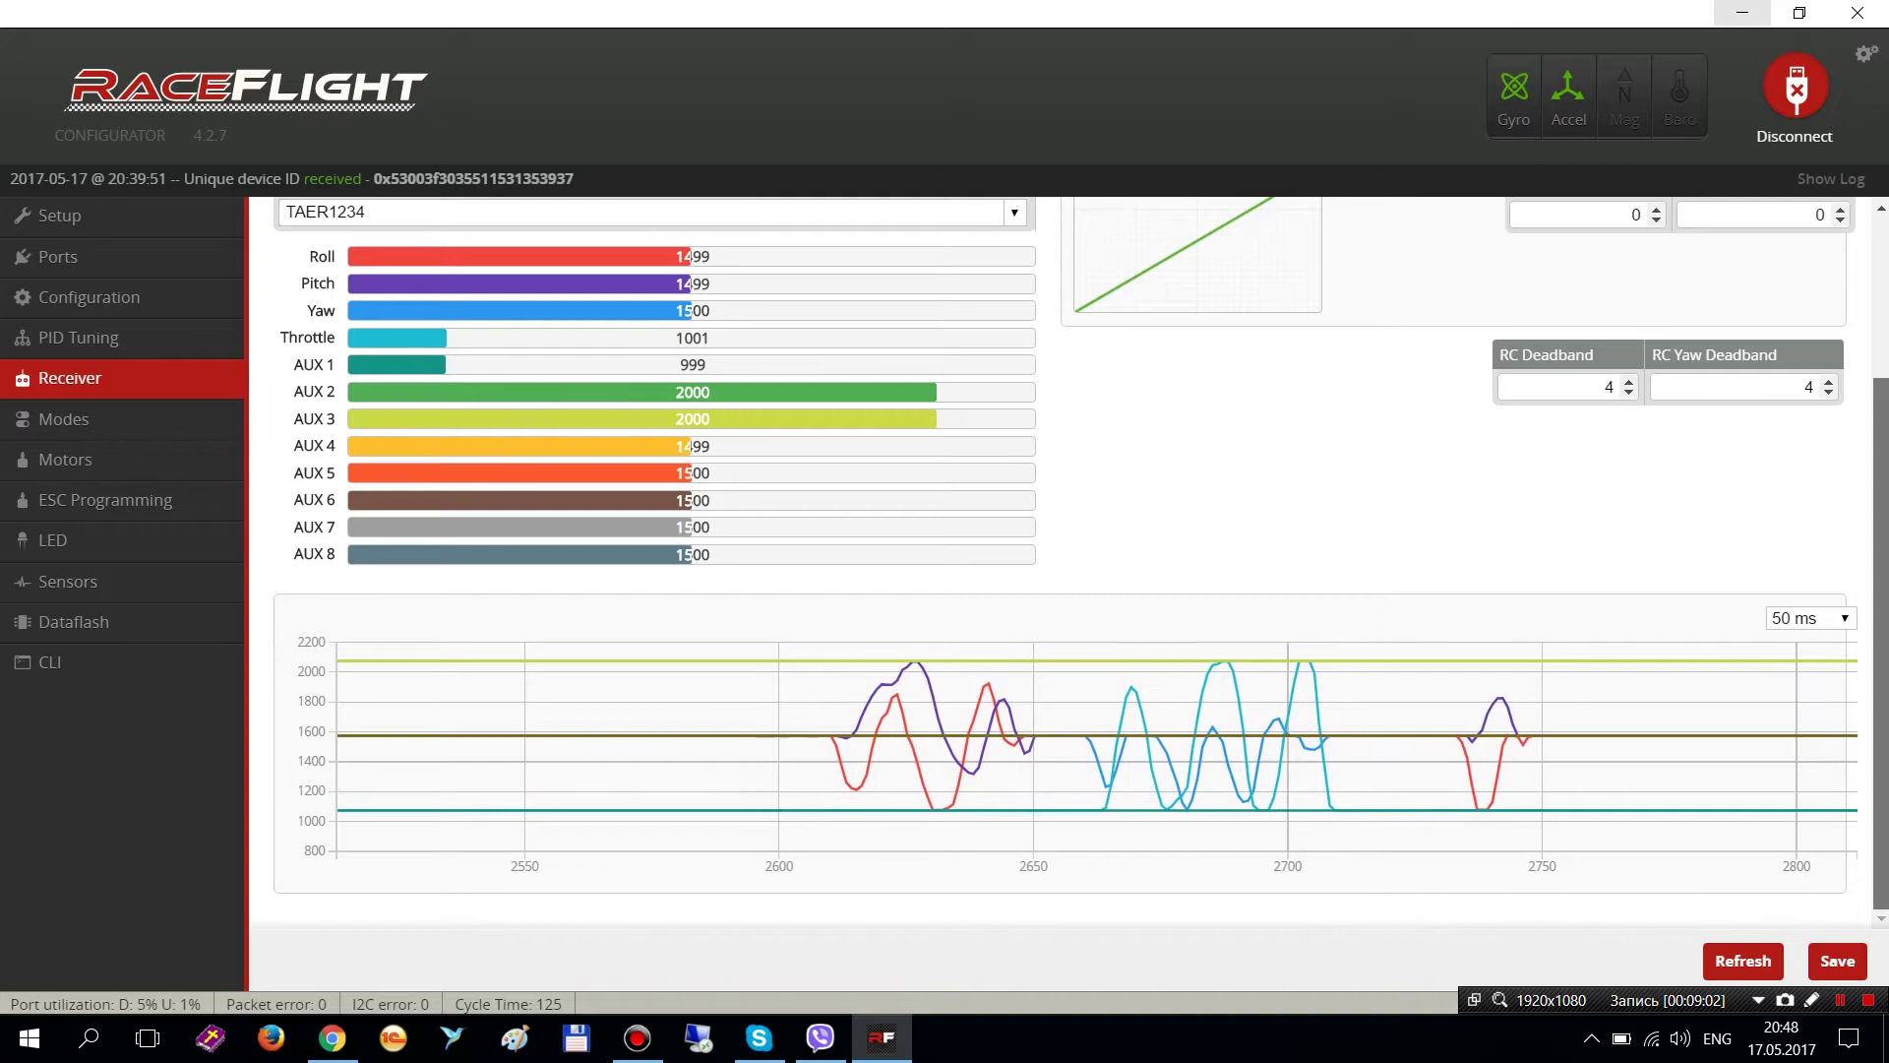
scroll(1063, 560, "up", 3)
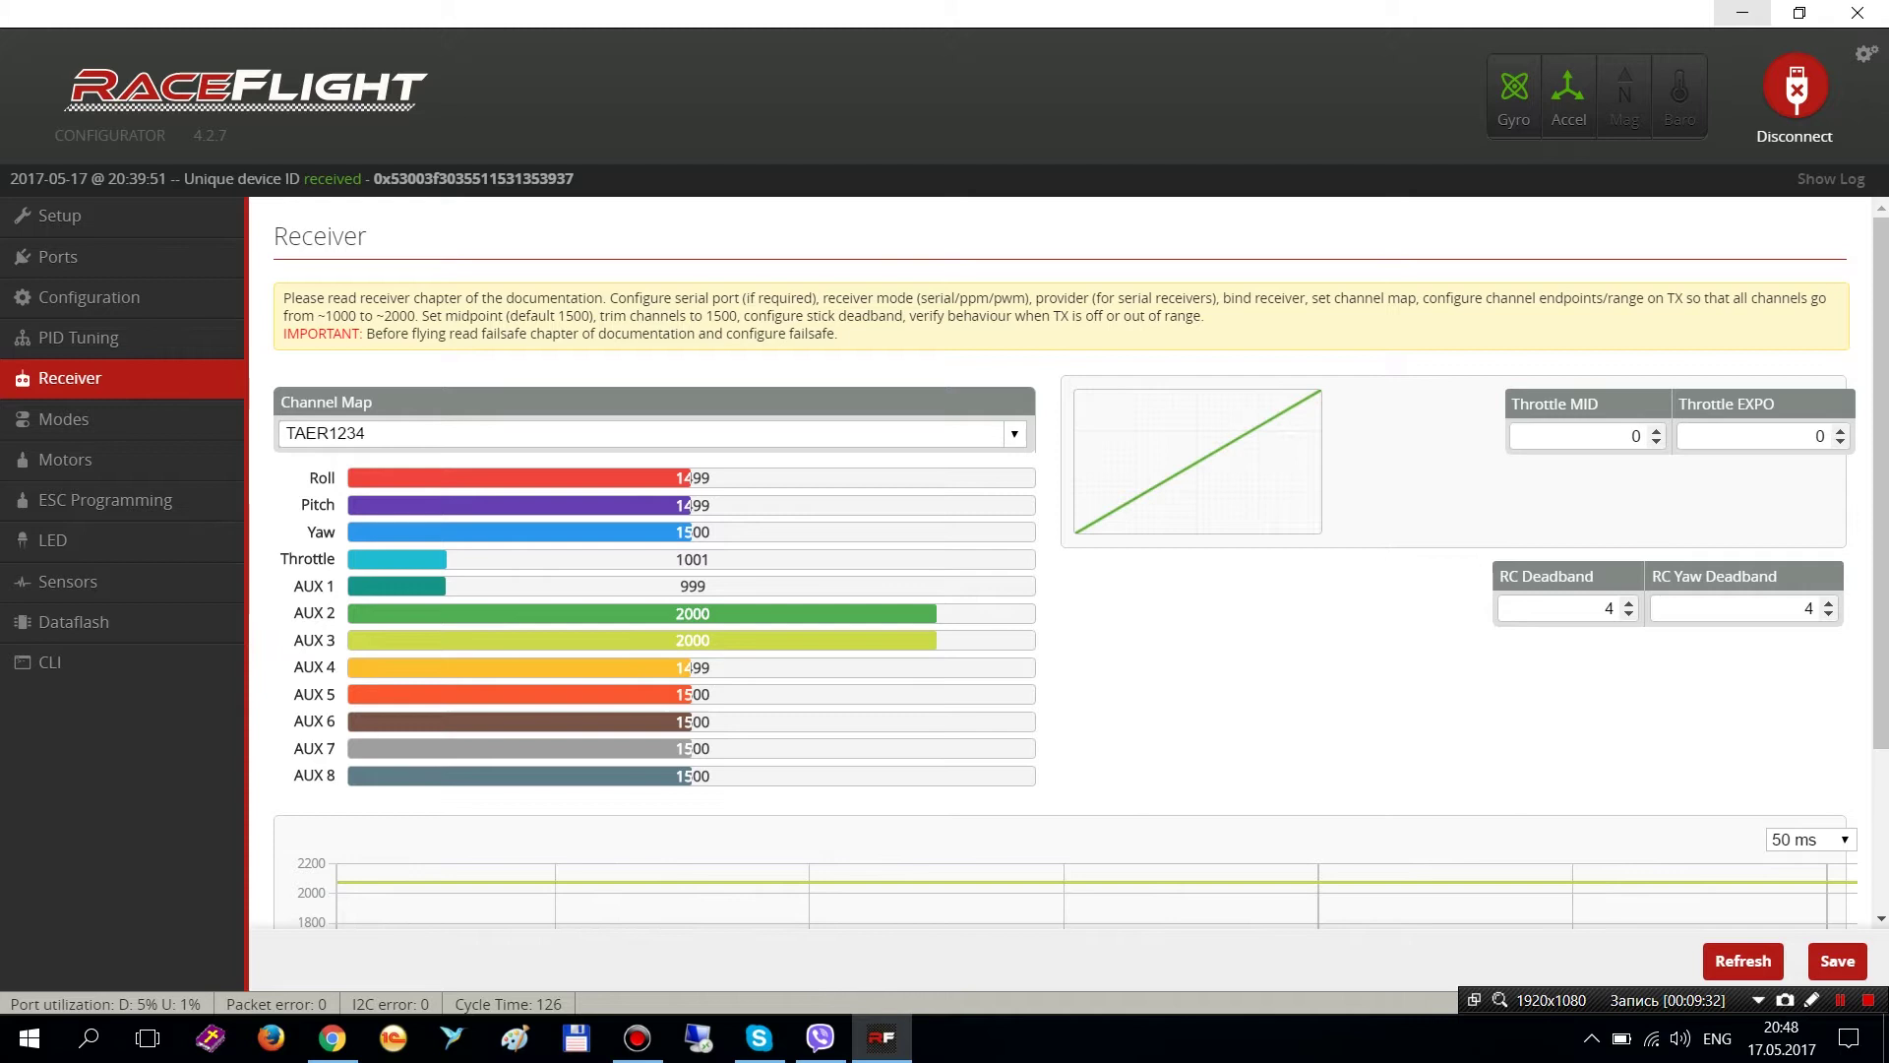
- Review the RC Deadband and RC Yaw Deadband values and save the receiver settings
double_click(1609, 608)
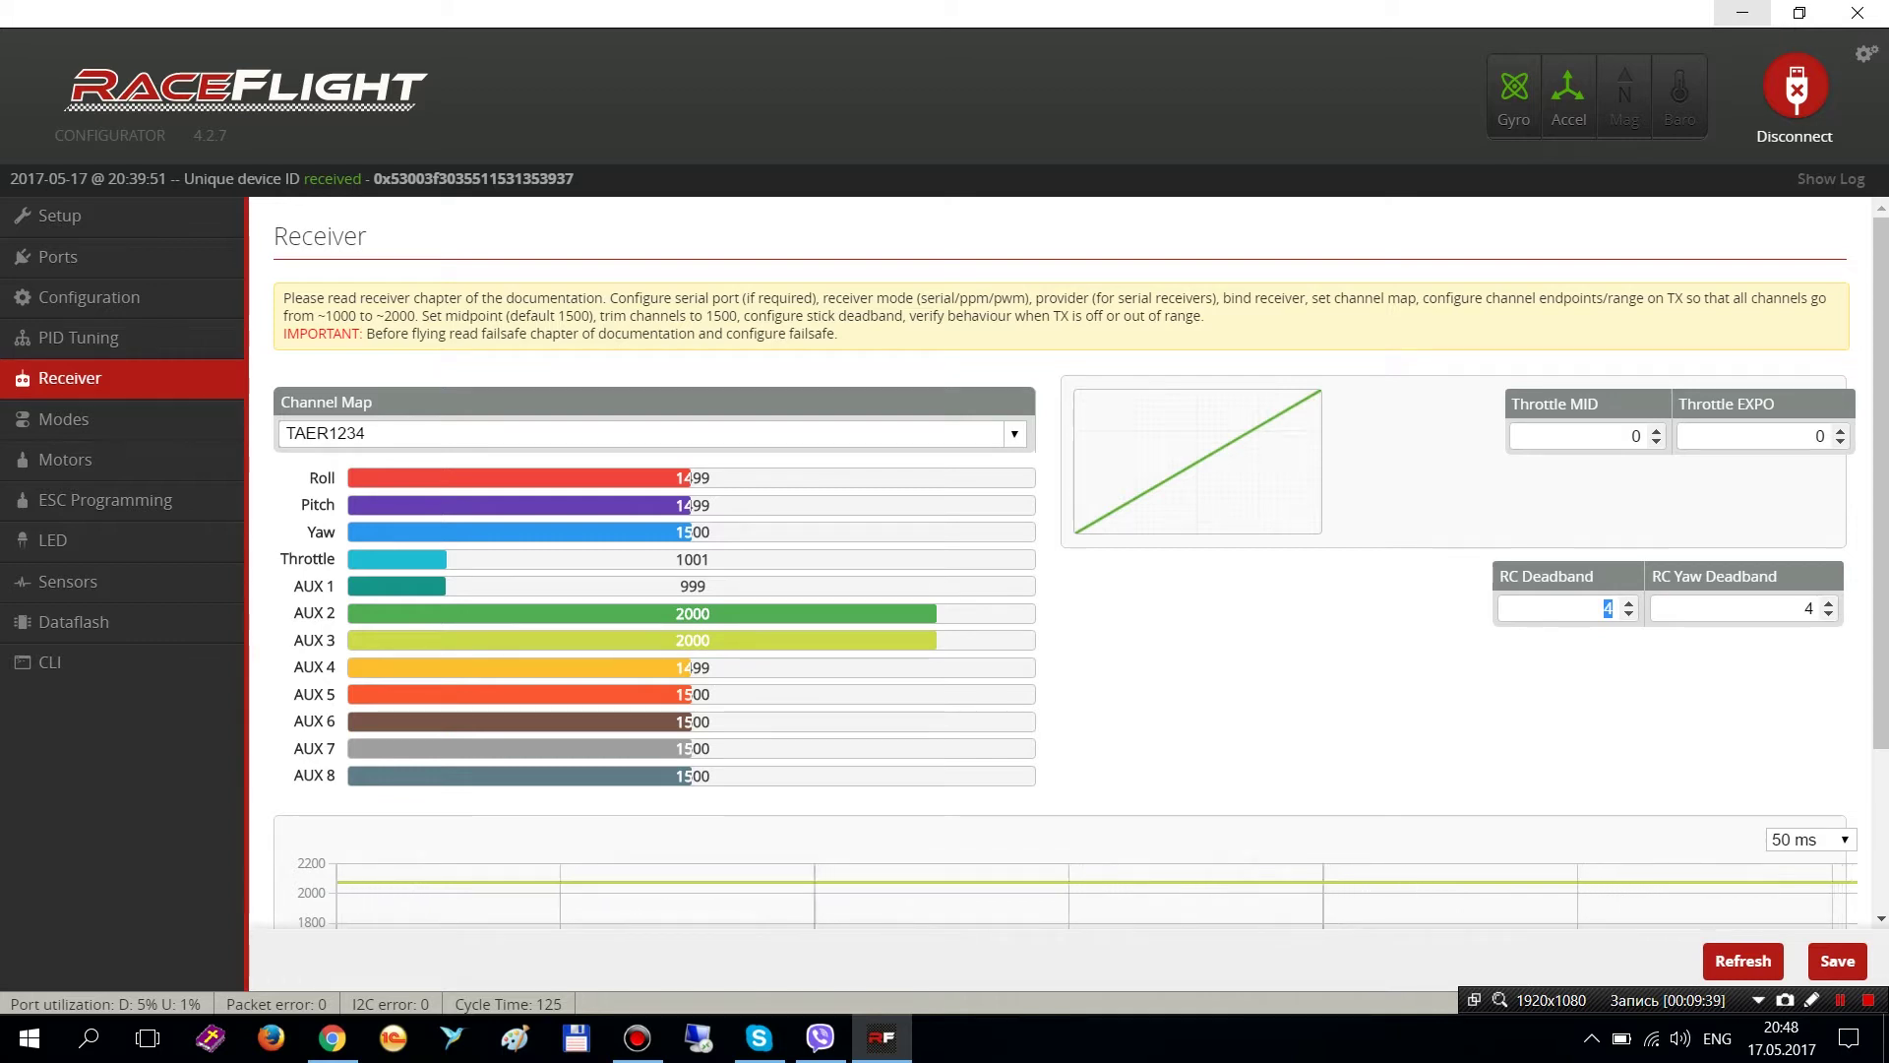
left_click(1805, 608)
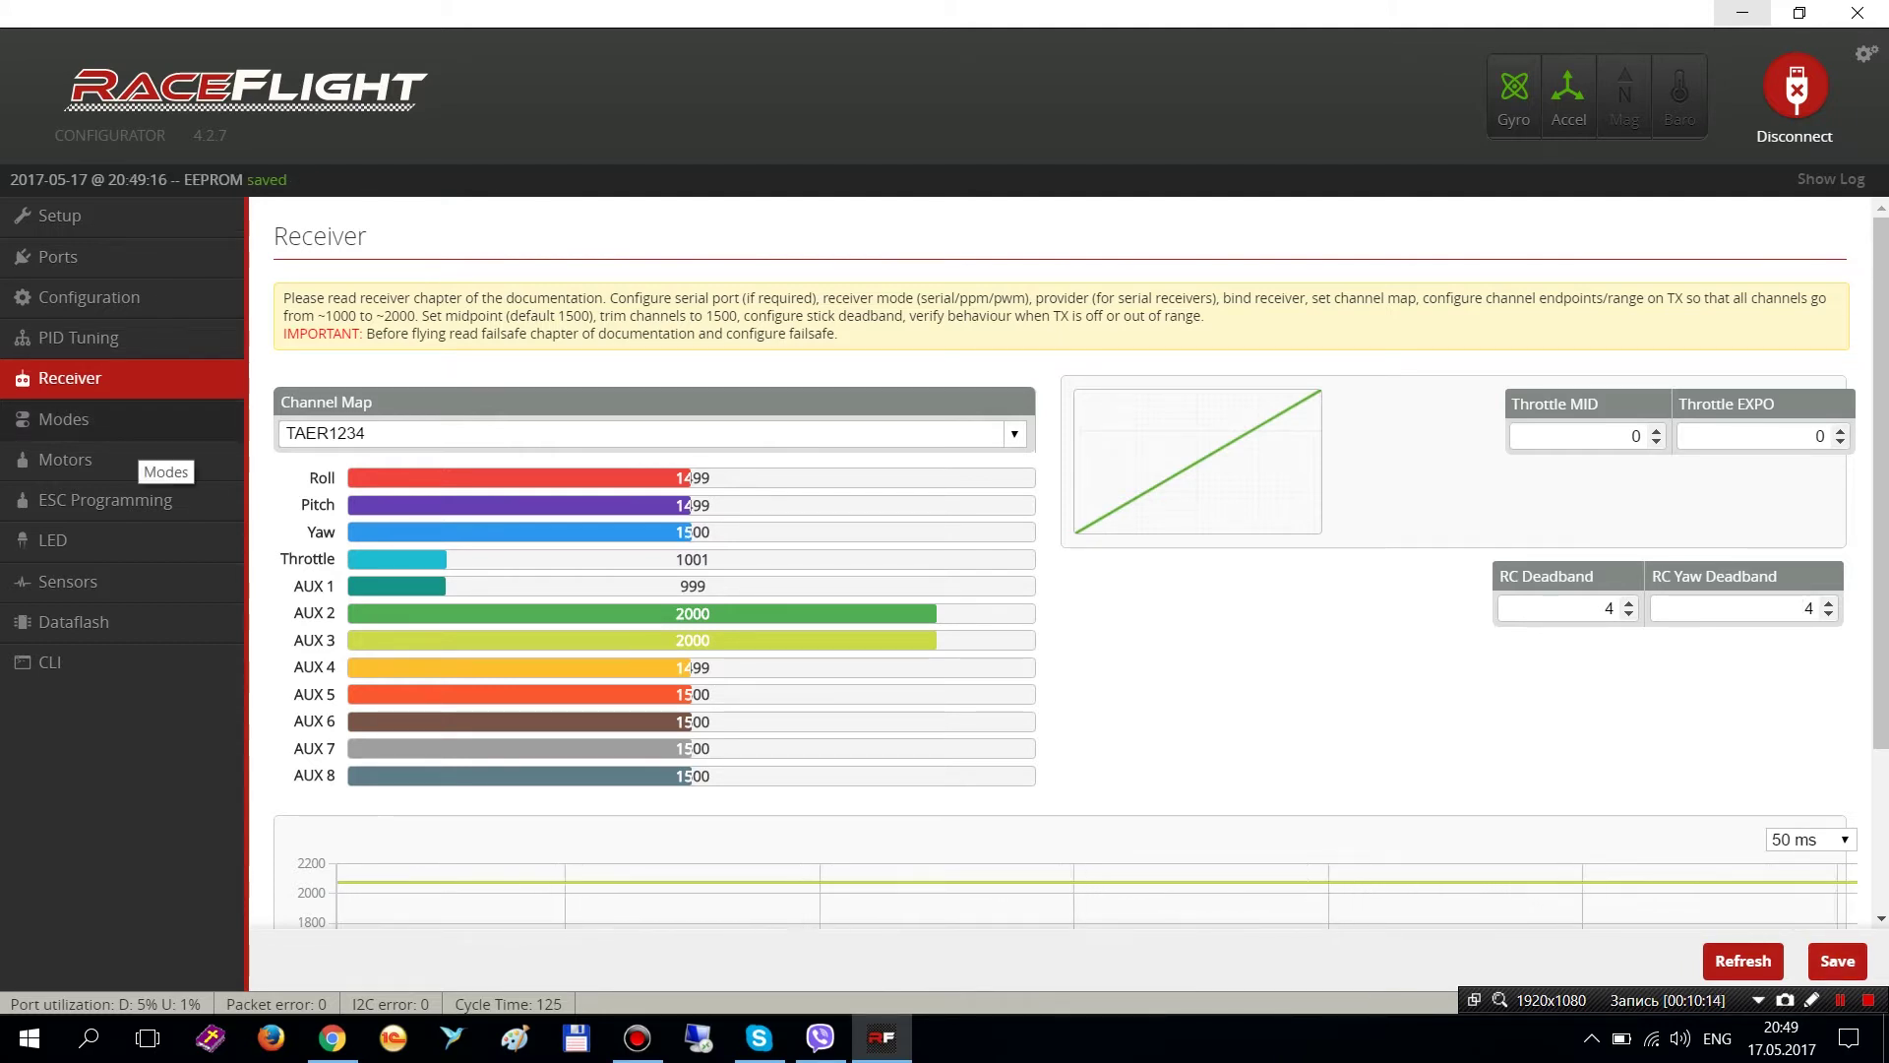
- Open the flight modes and examine the switch ranges assigned from ARM and ANGLE down to LED ON
left_click(138, 431)
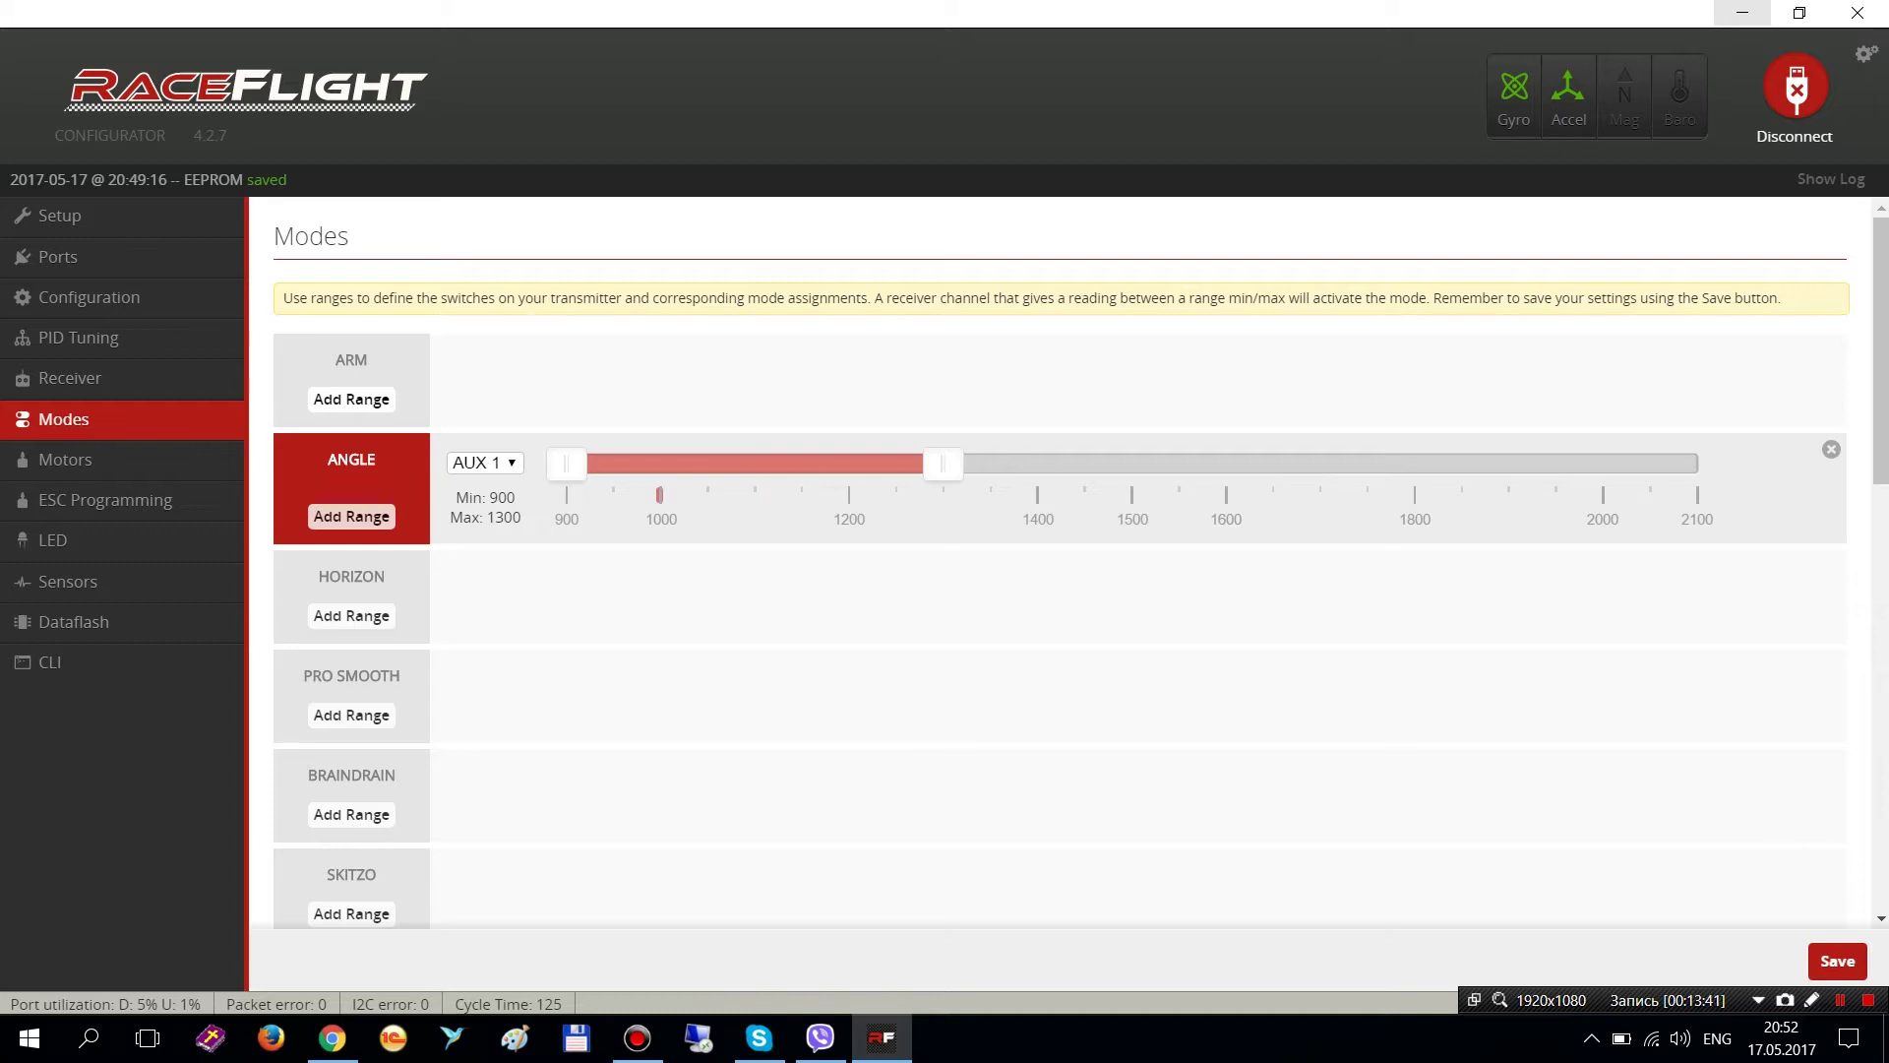
scroll(1069, 564, "down", 1)
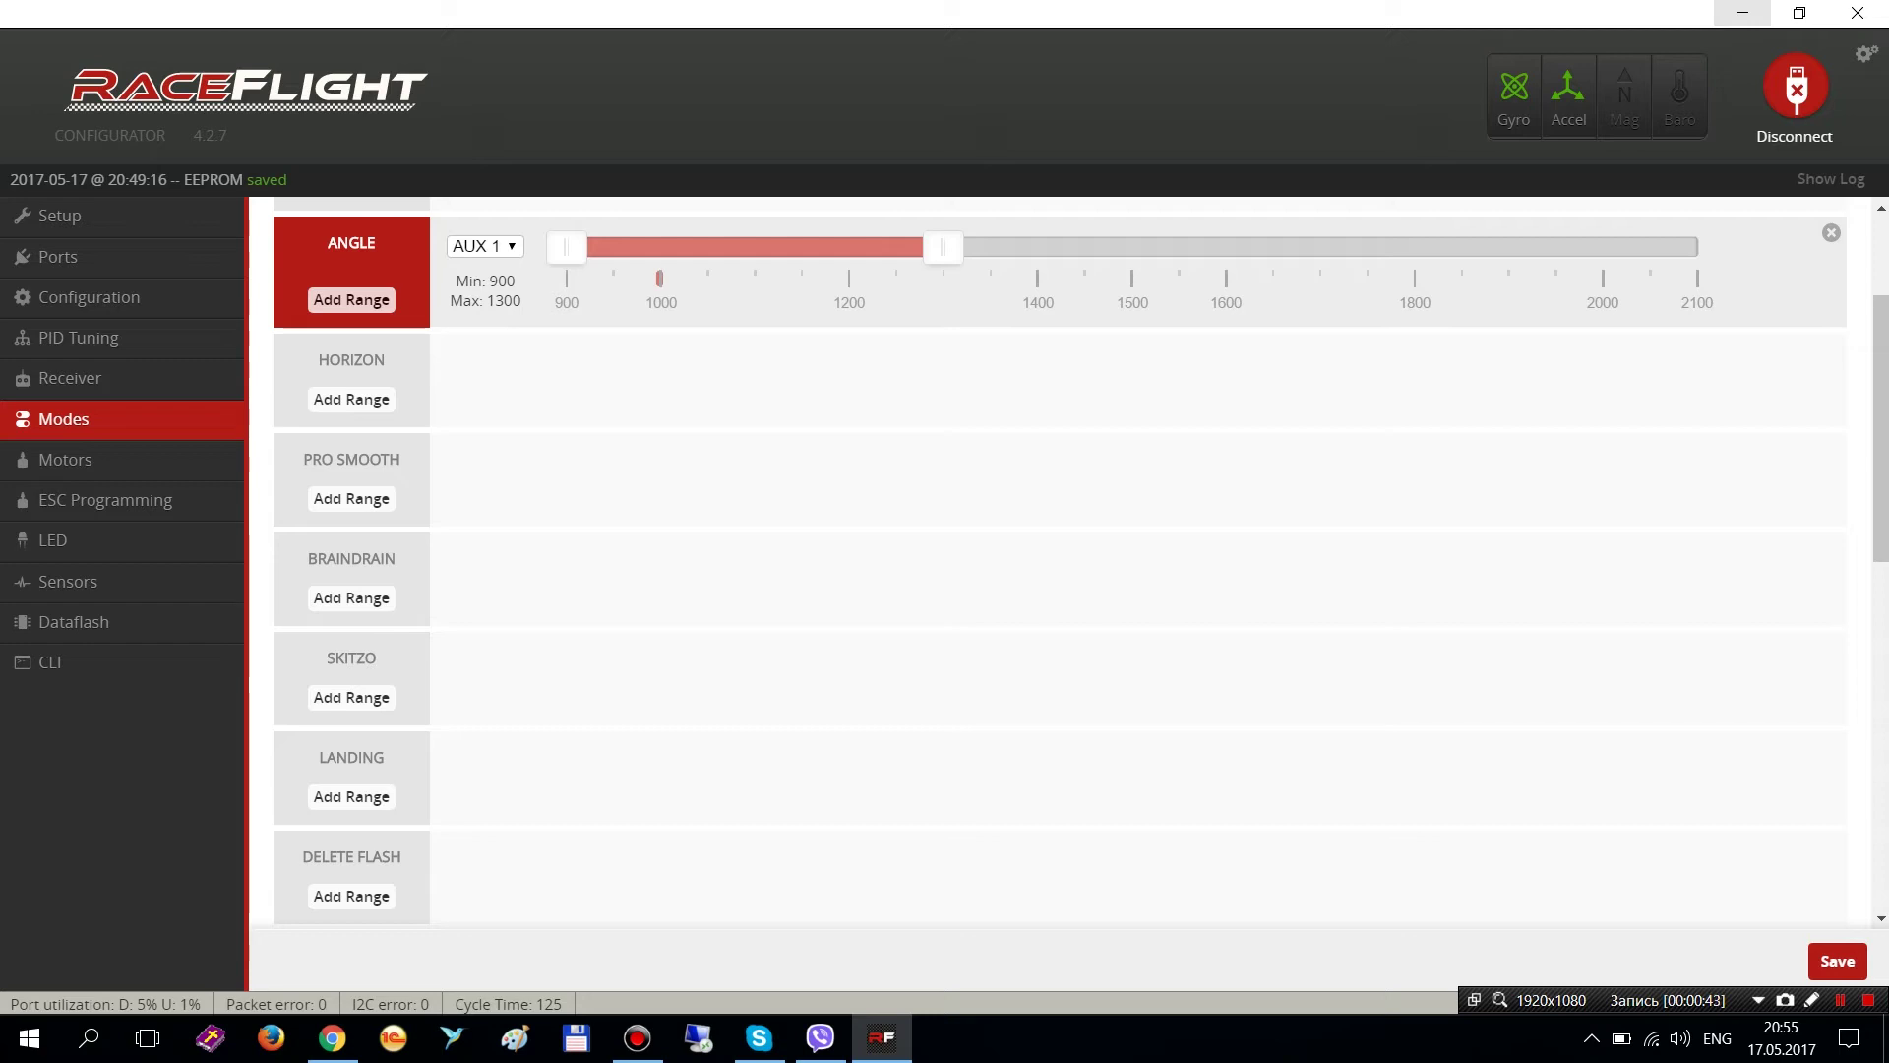
scroll(1069, 562, "down", 1)
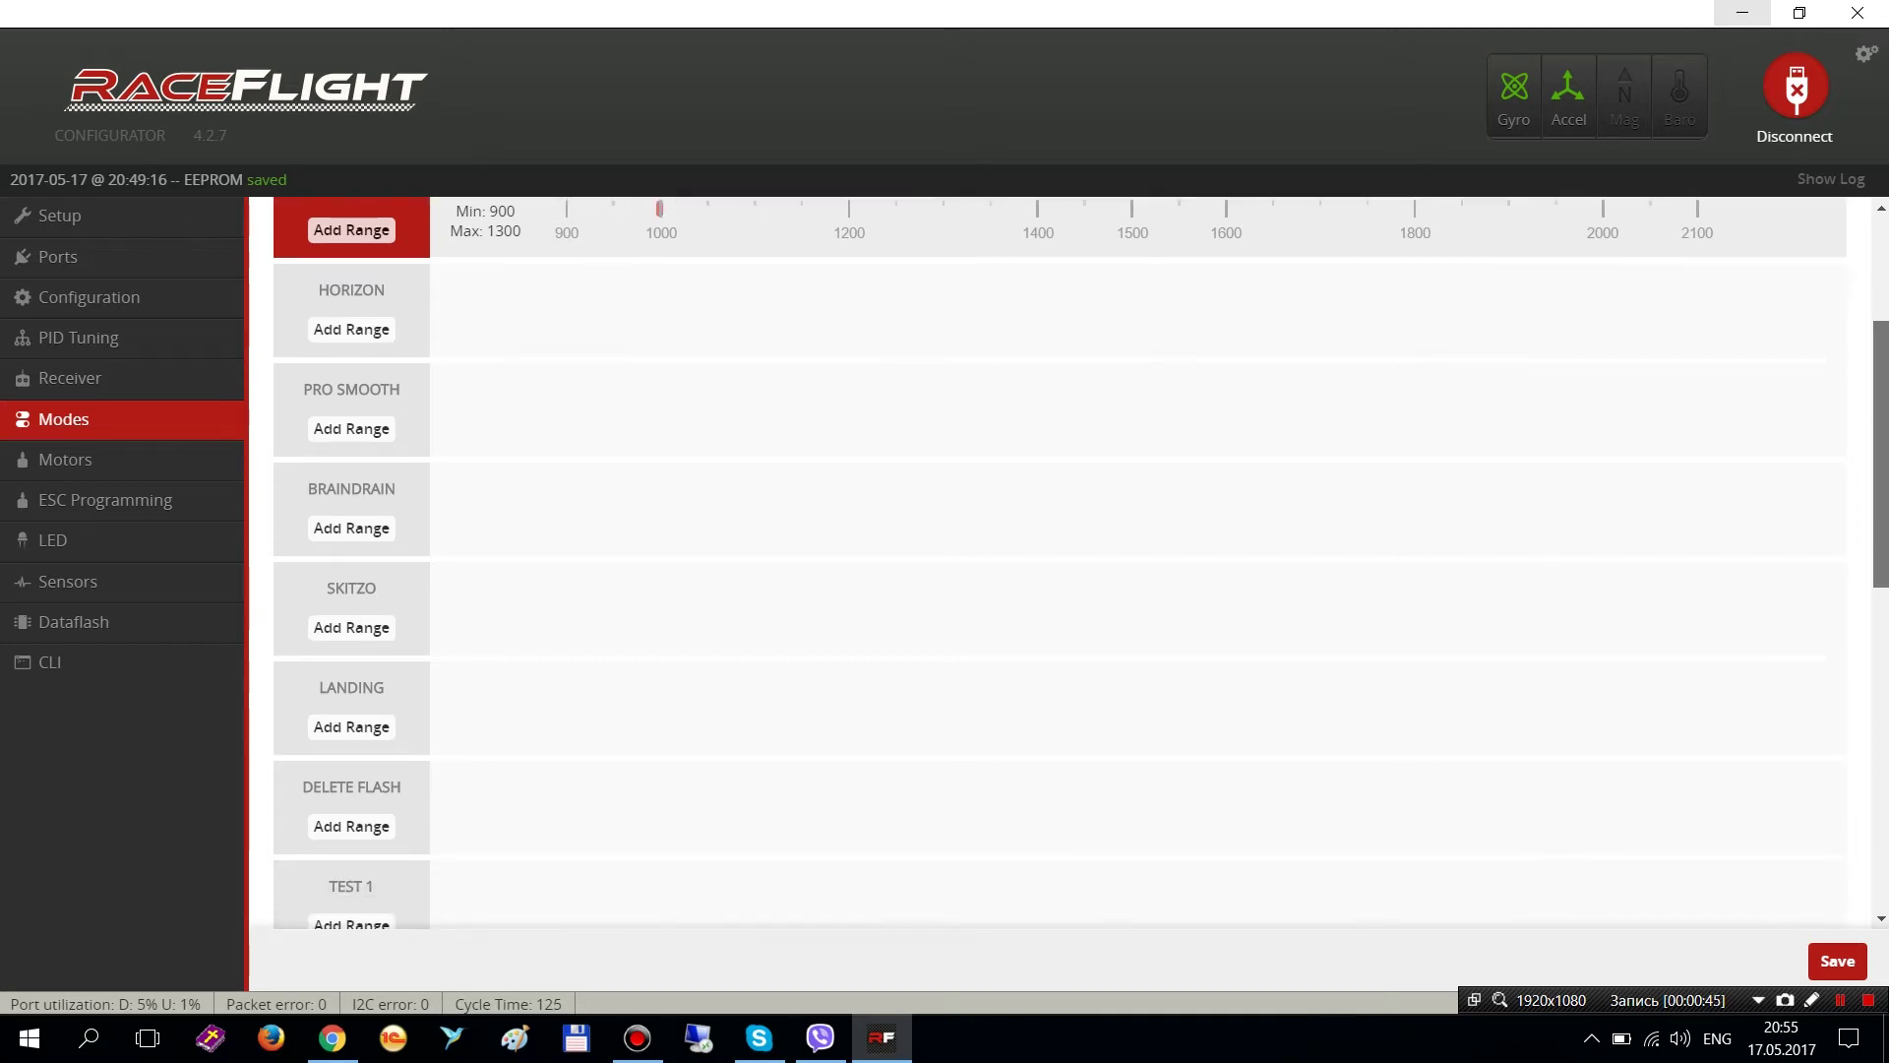
scroll(1068, 561, "up", 1)
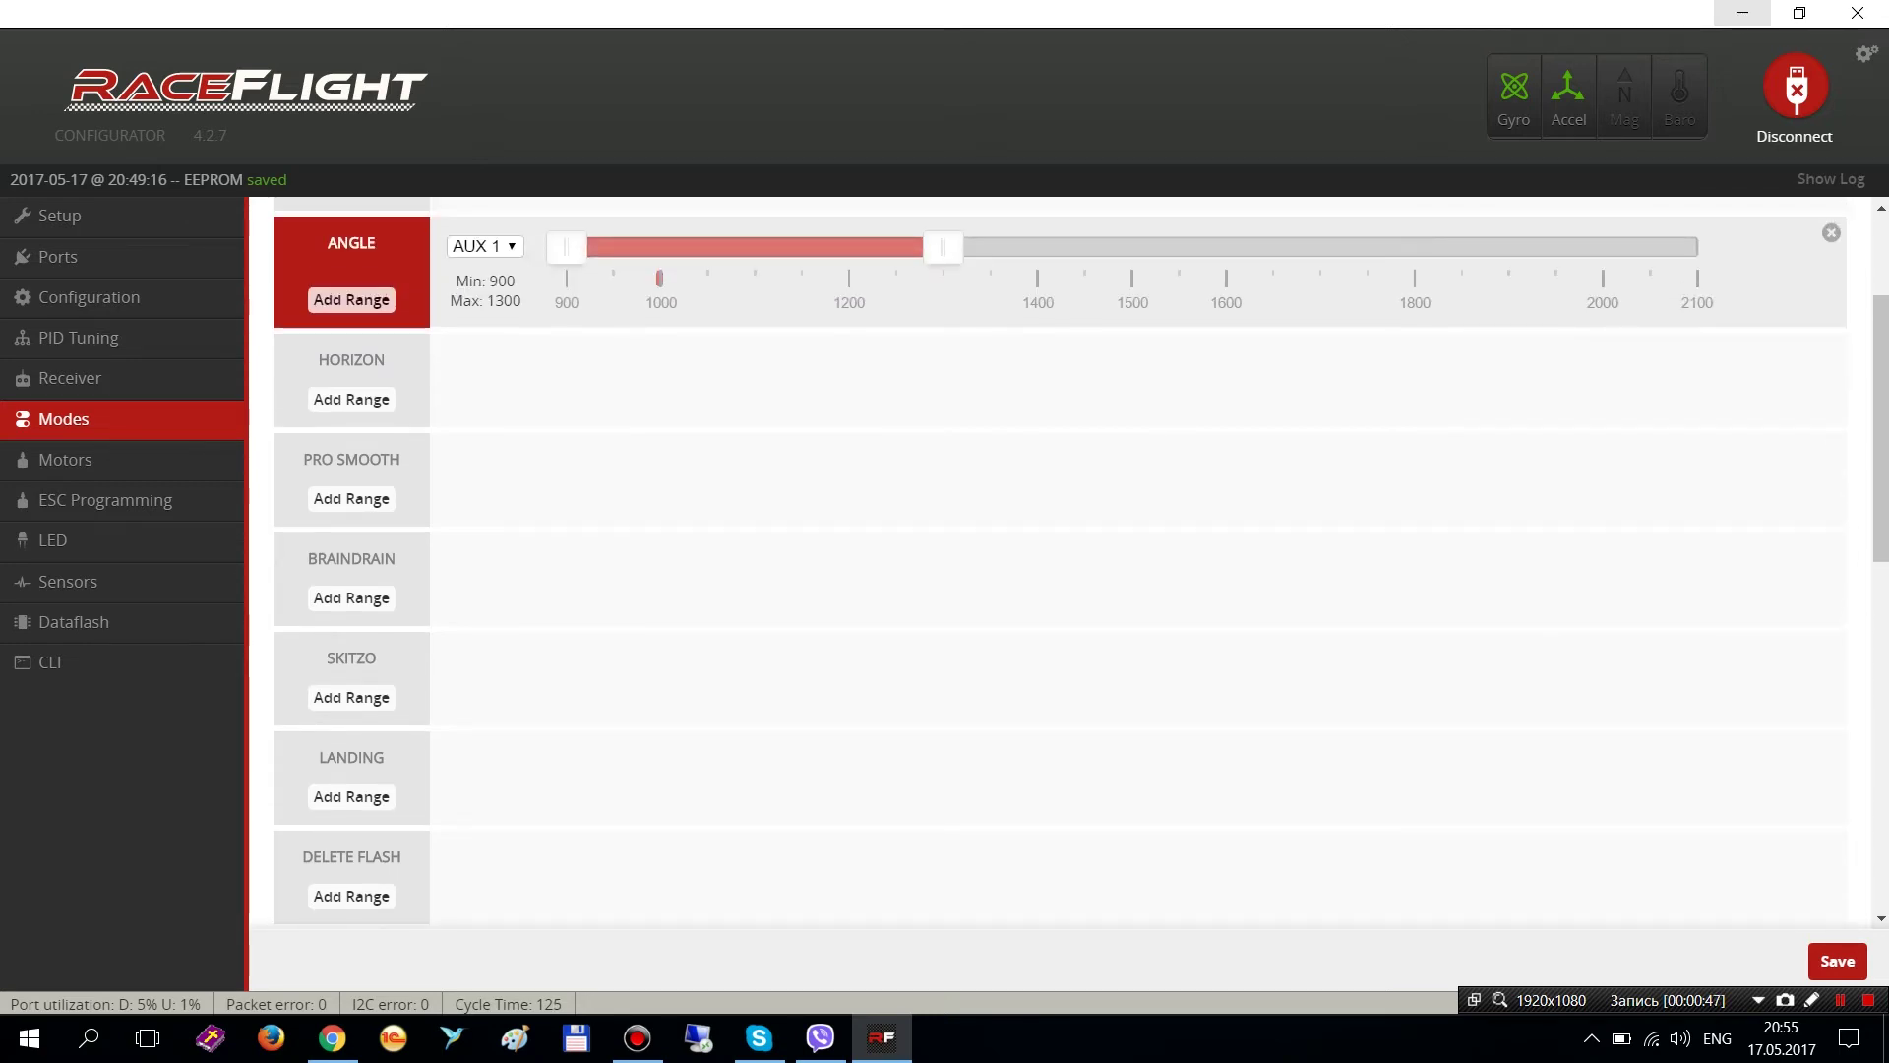
scroll(1069, 562, "up", 3)
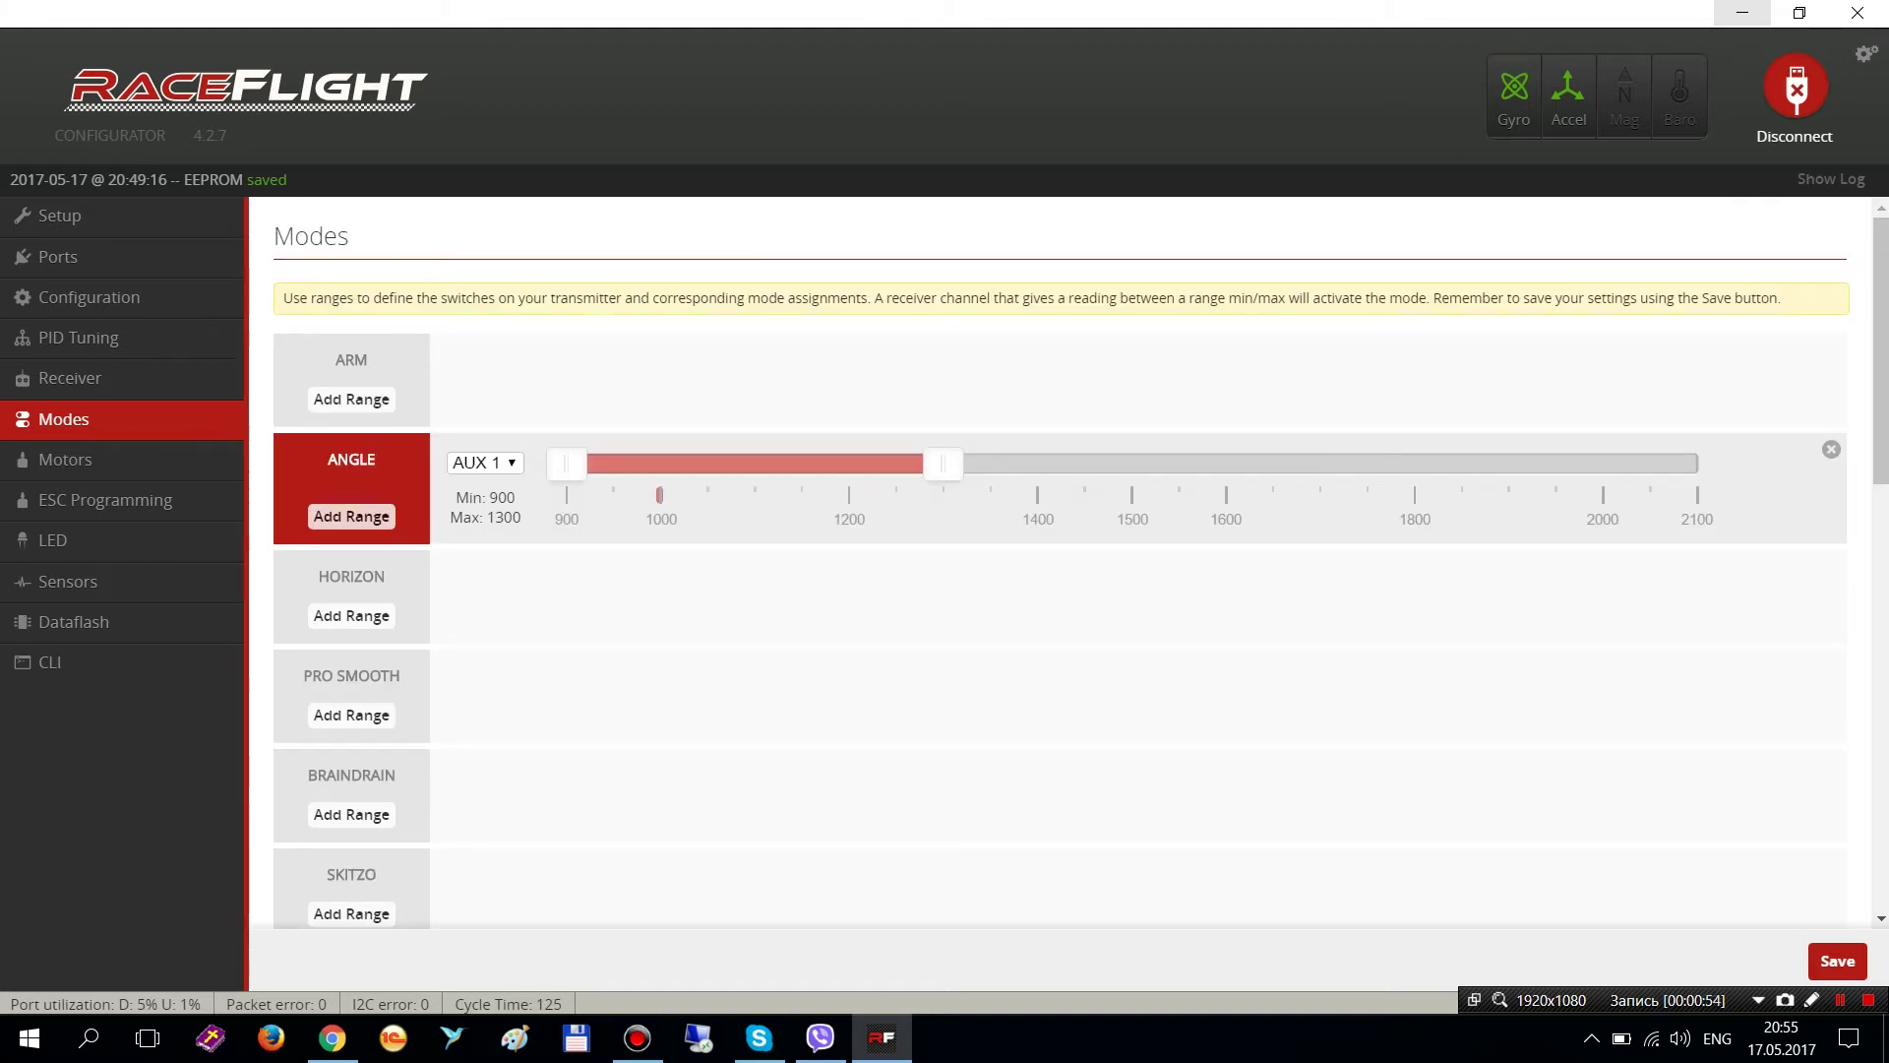
scroll(1068, 562, "down", 4)
scroll(1068, 562, "down", 3)
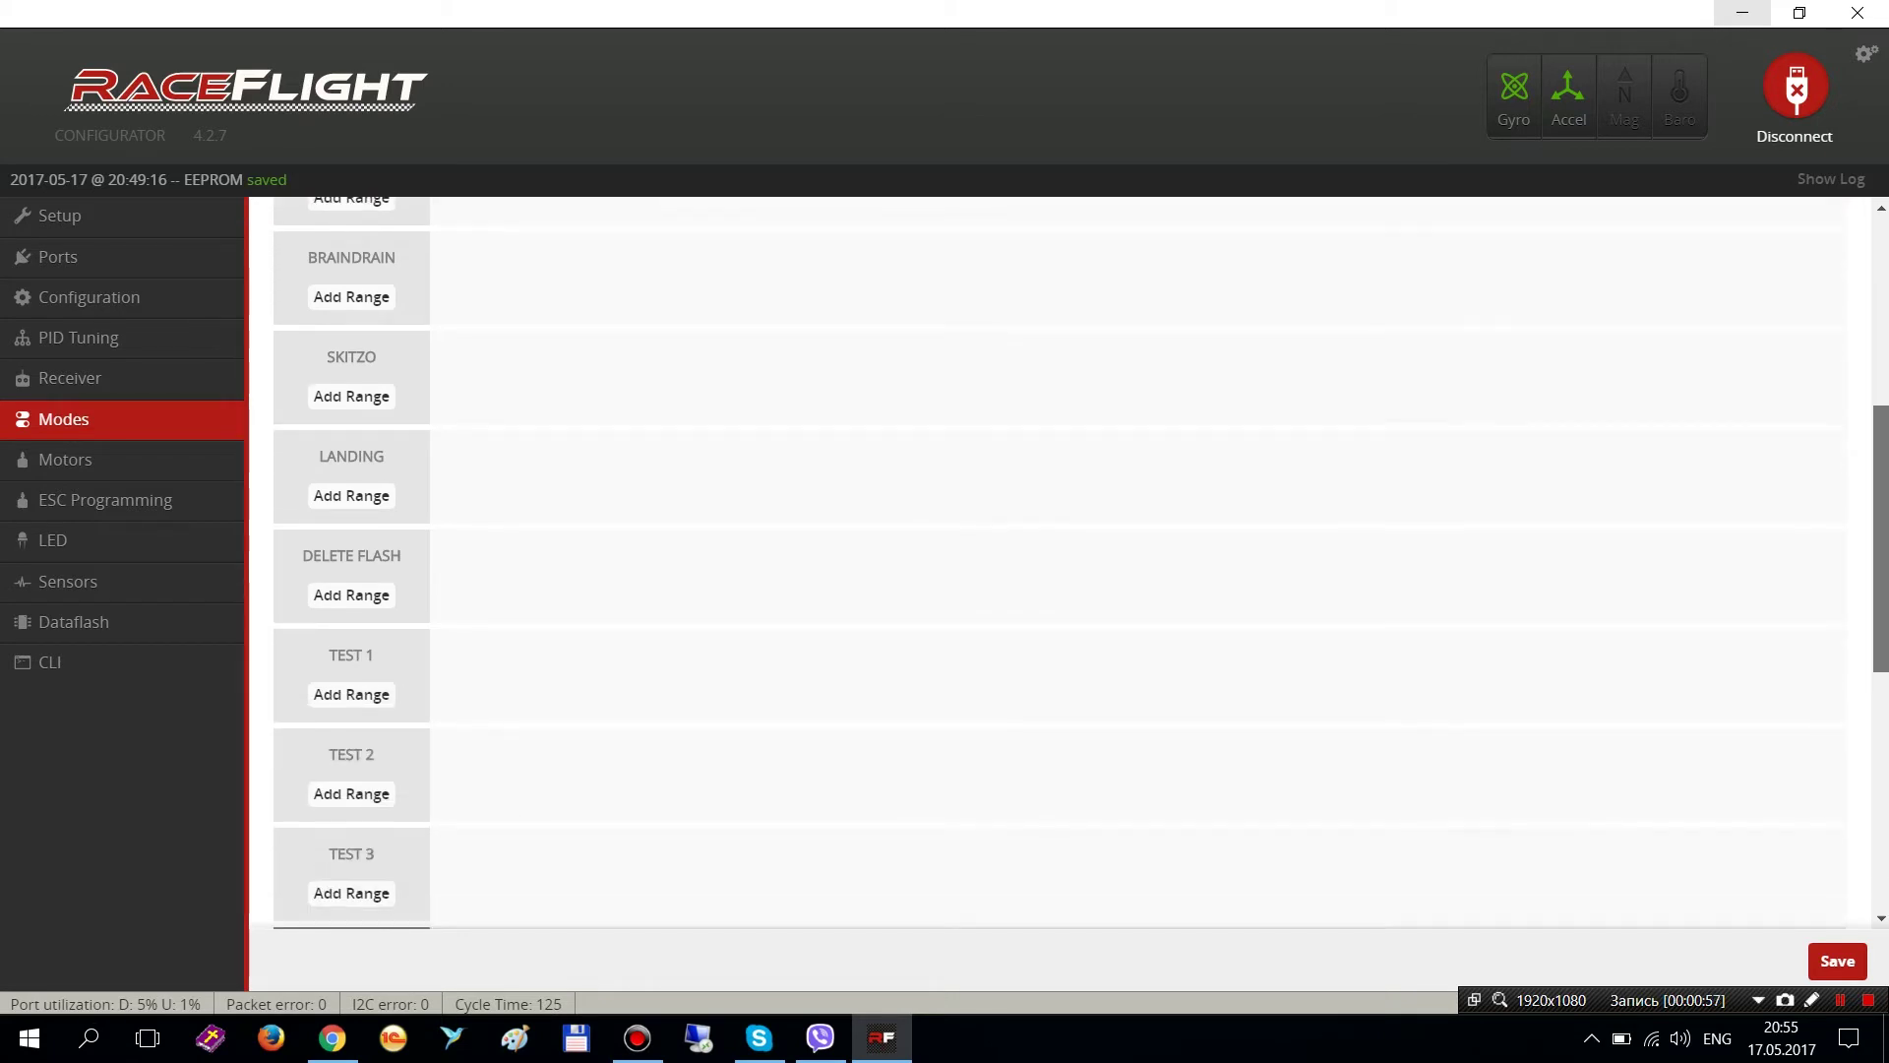
scroll(1068, 562, "down", 2)
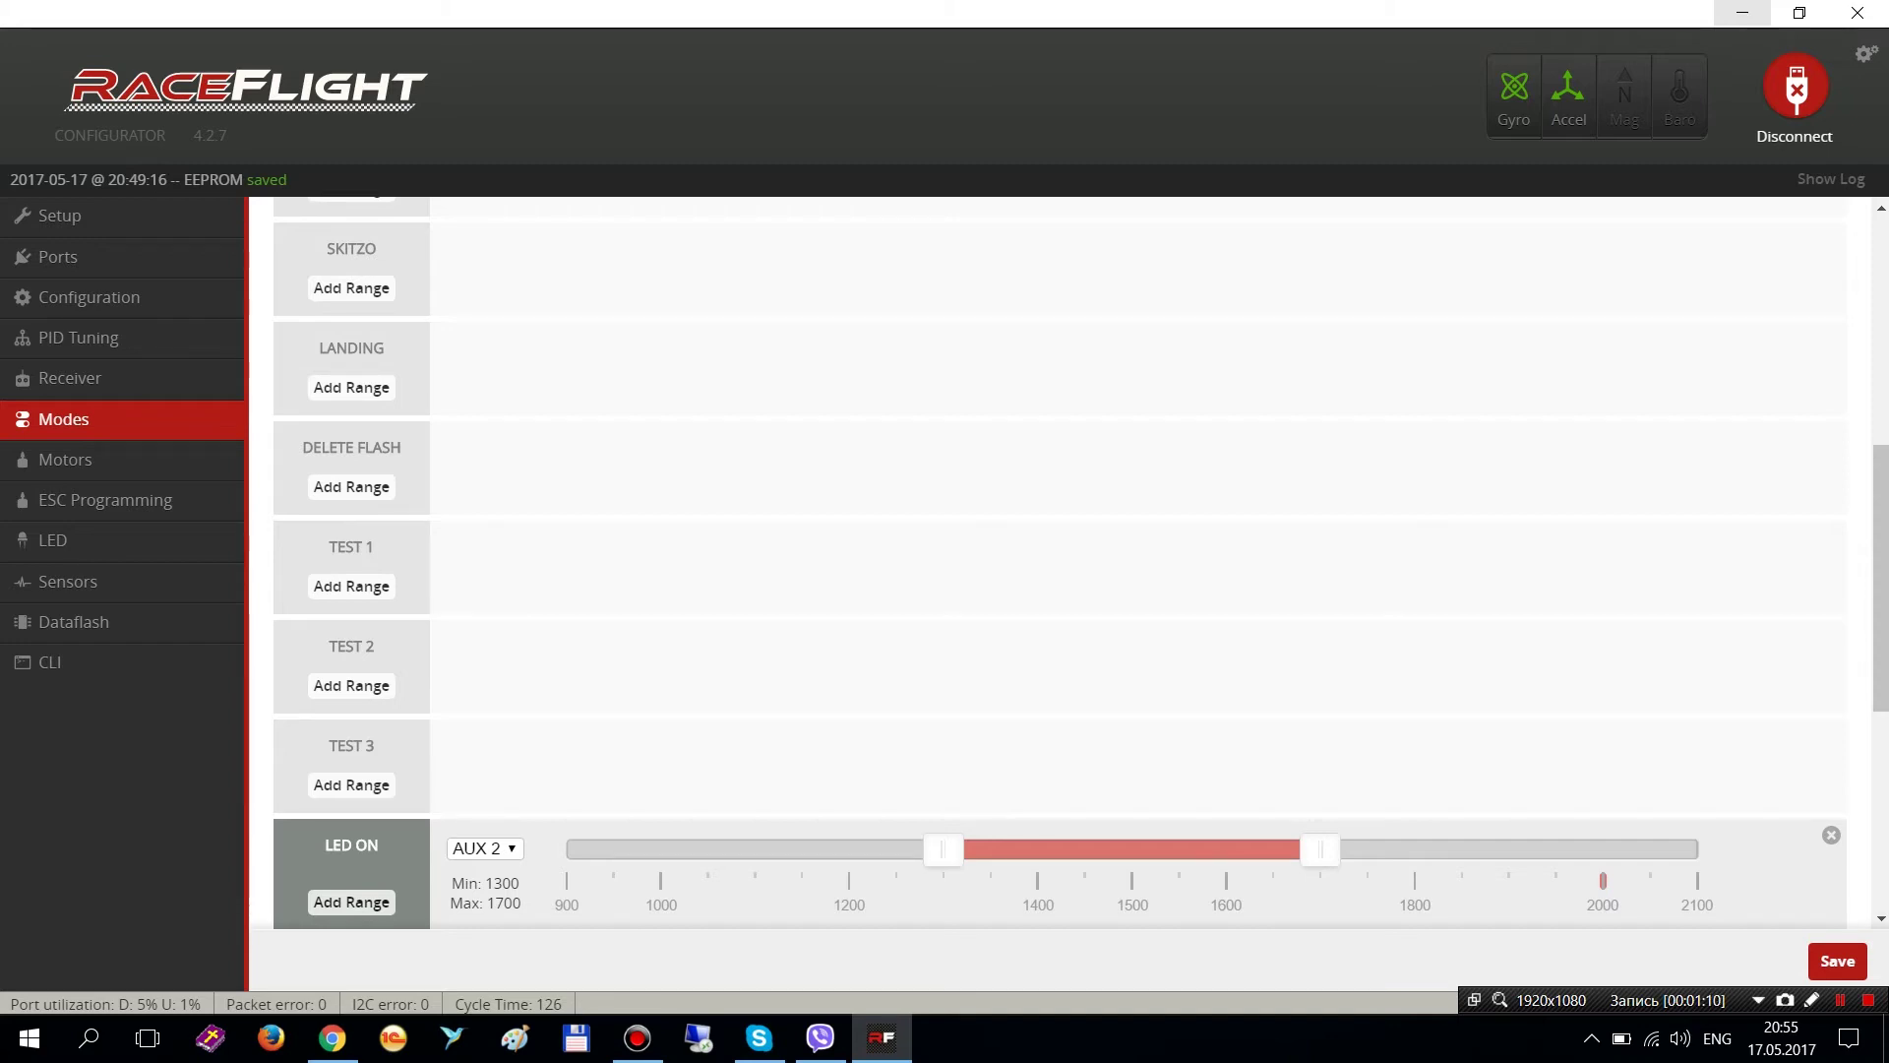
scroll(1880, 580, "down", 2)
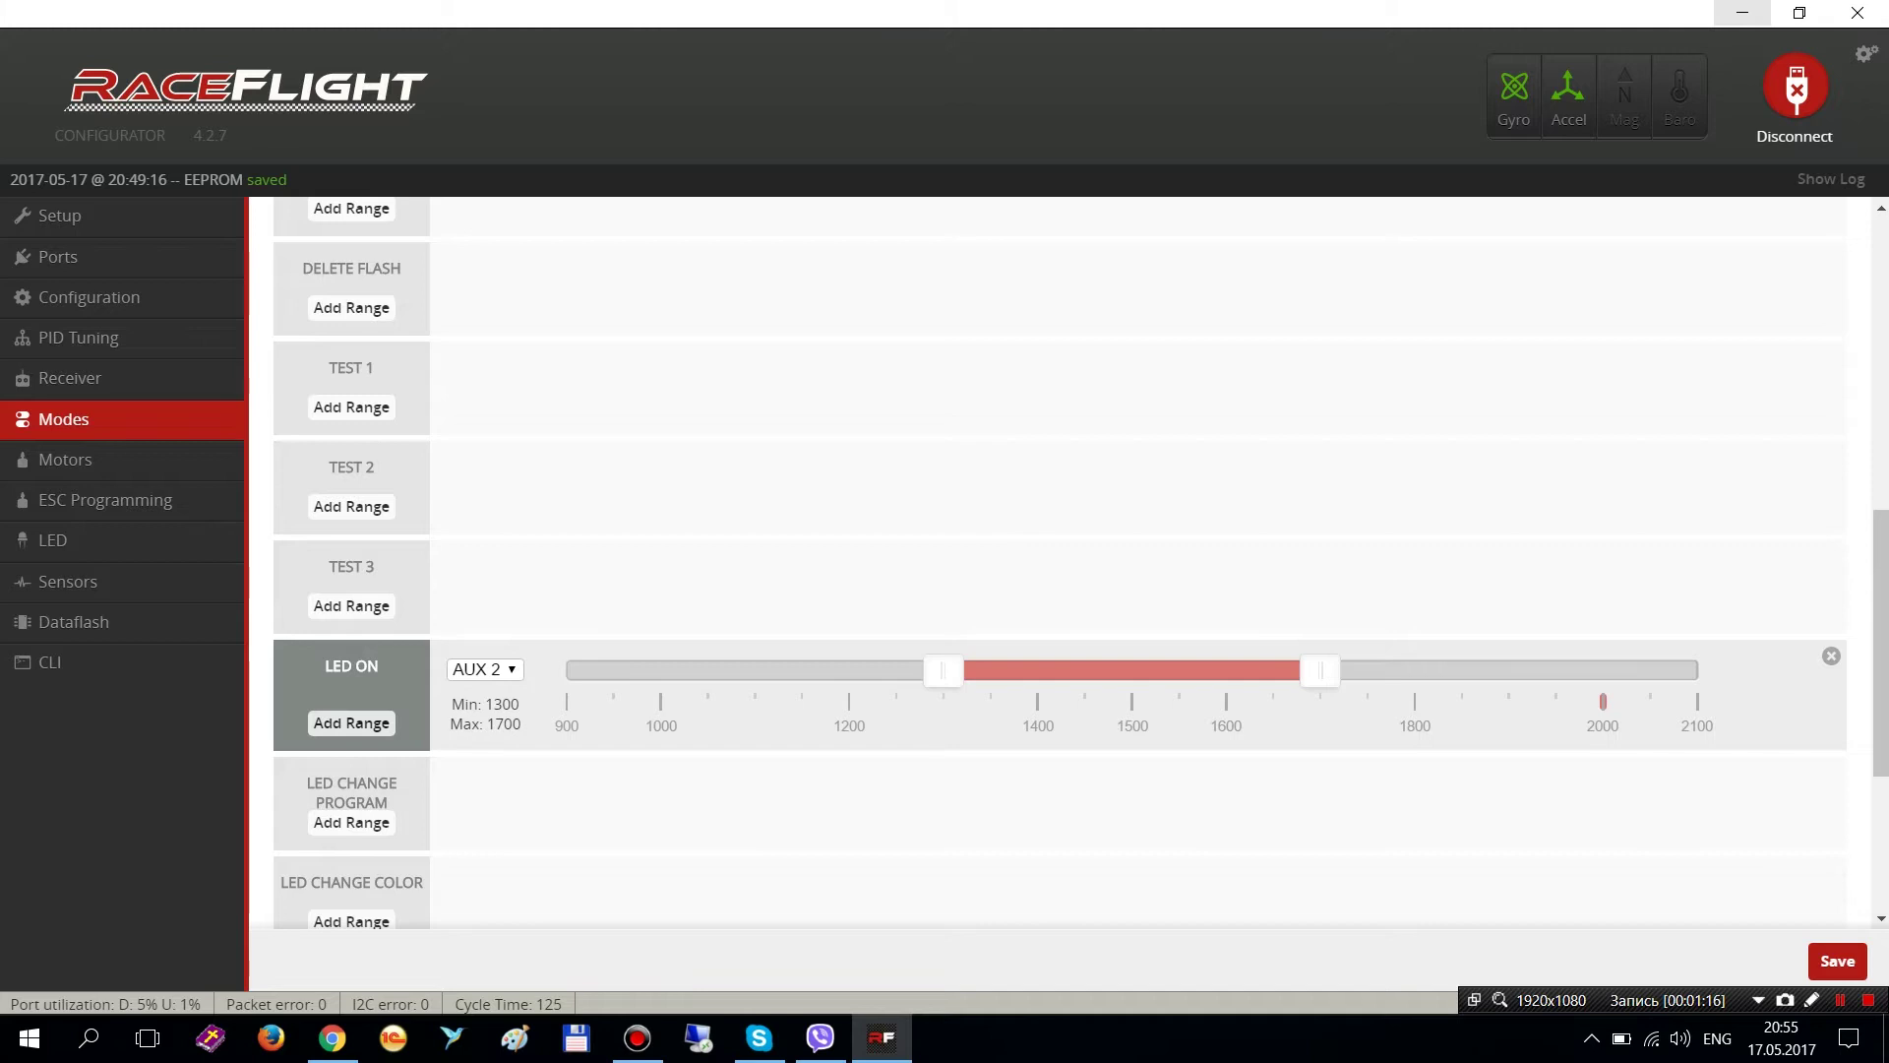
- Examine the mode ranges from ANGLE through LED ON and BEEPER down to BLACKBOX and FAILSAFE
scroll(1081, 563, "down", 1)
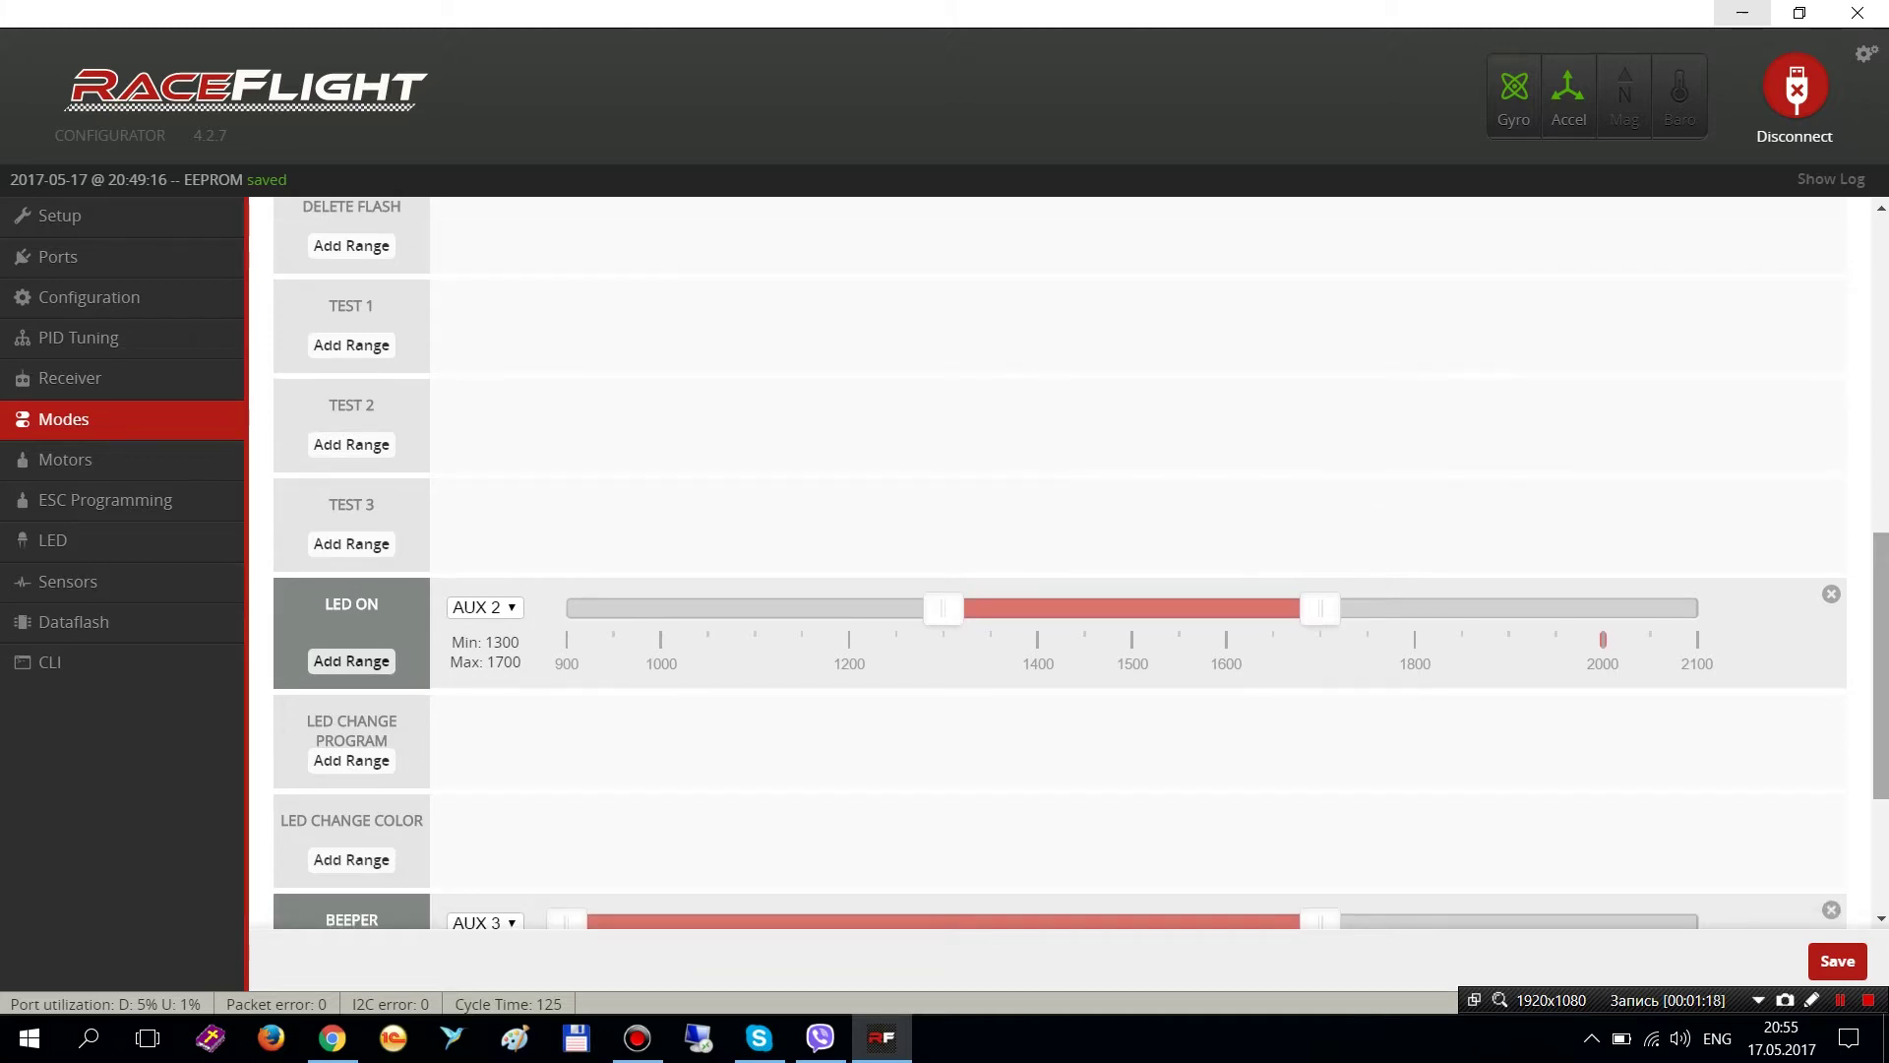
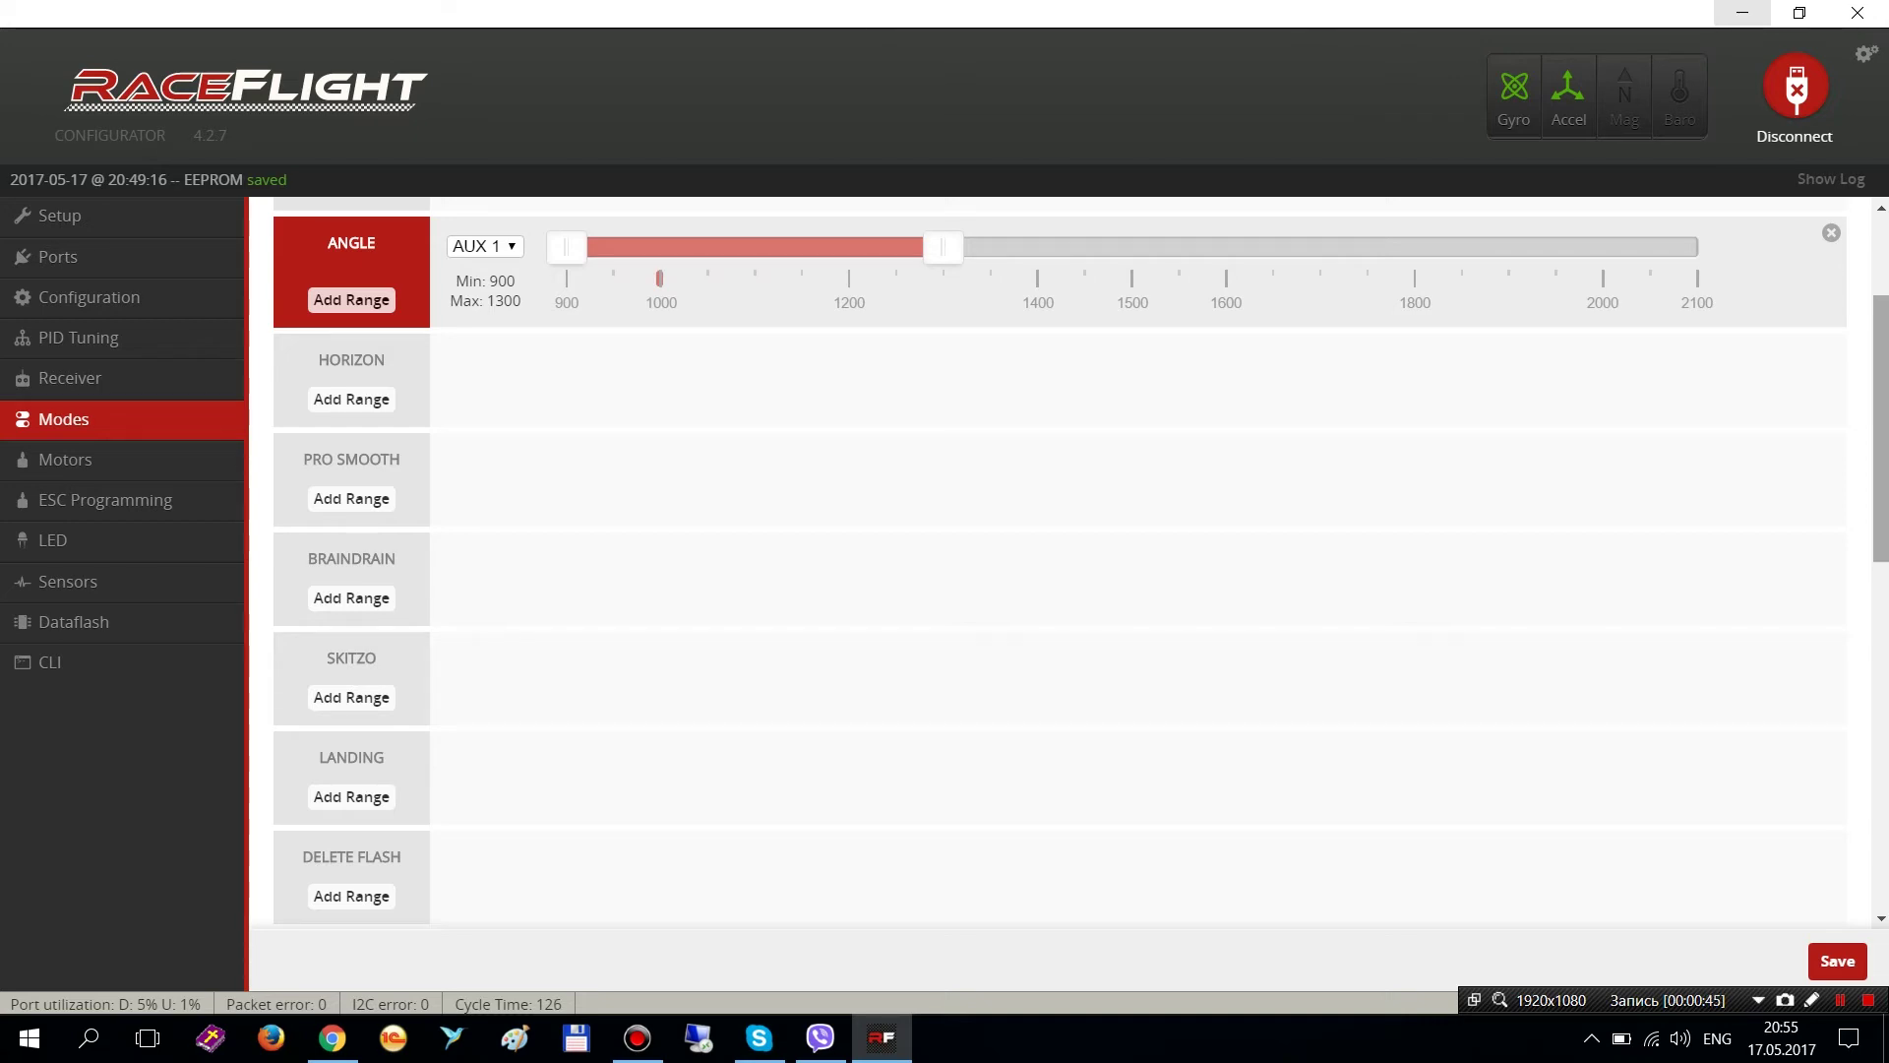
scroll(1081, 562, "down", 1)
scroll(1080, 562, "up", 1)
scroll(1060, 561, "up", 2)
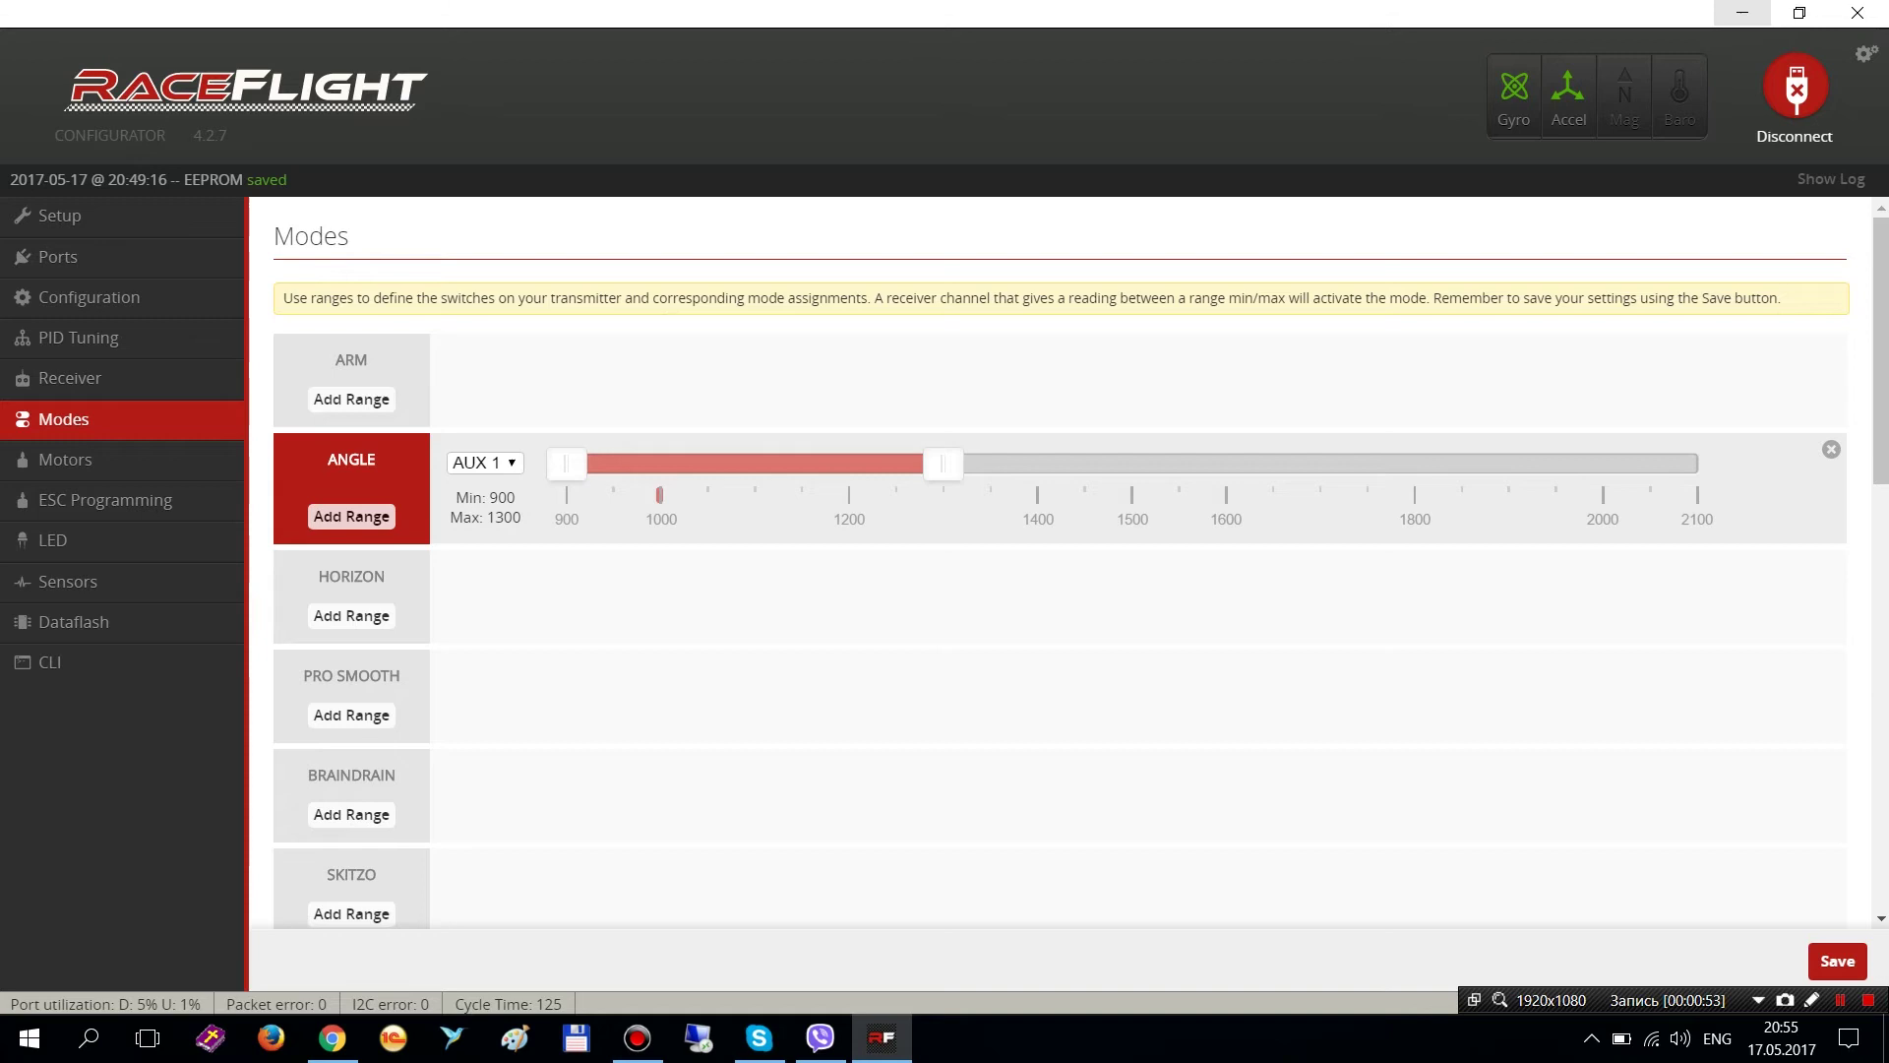
scroll(1060, 561, "down", 4)
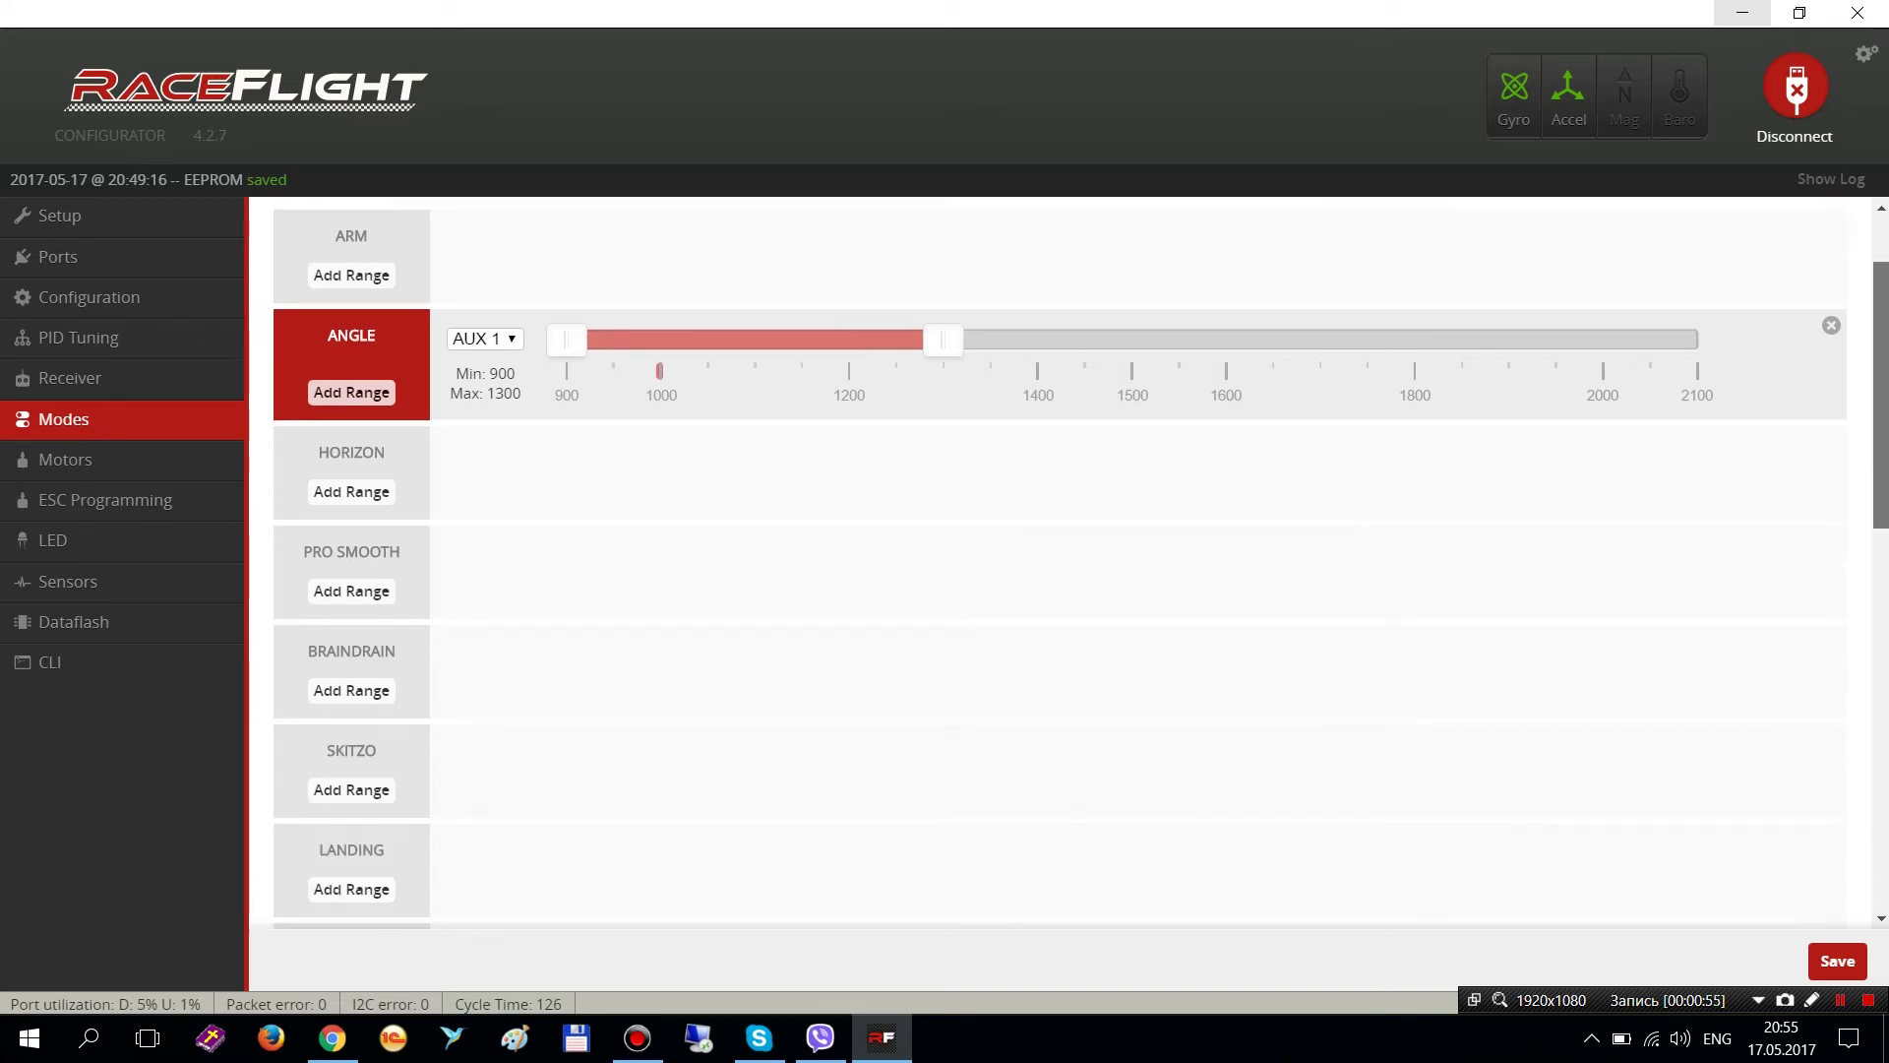
scroll(1059, 561, "down", 2)
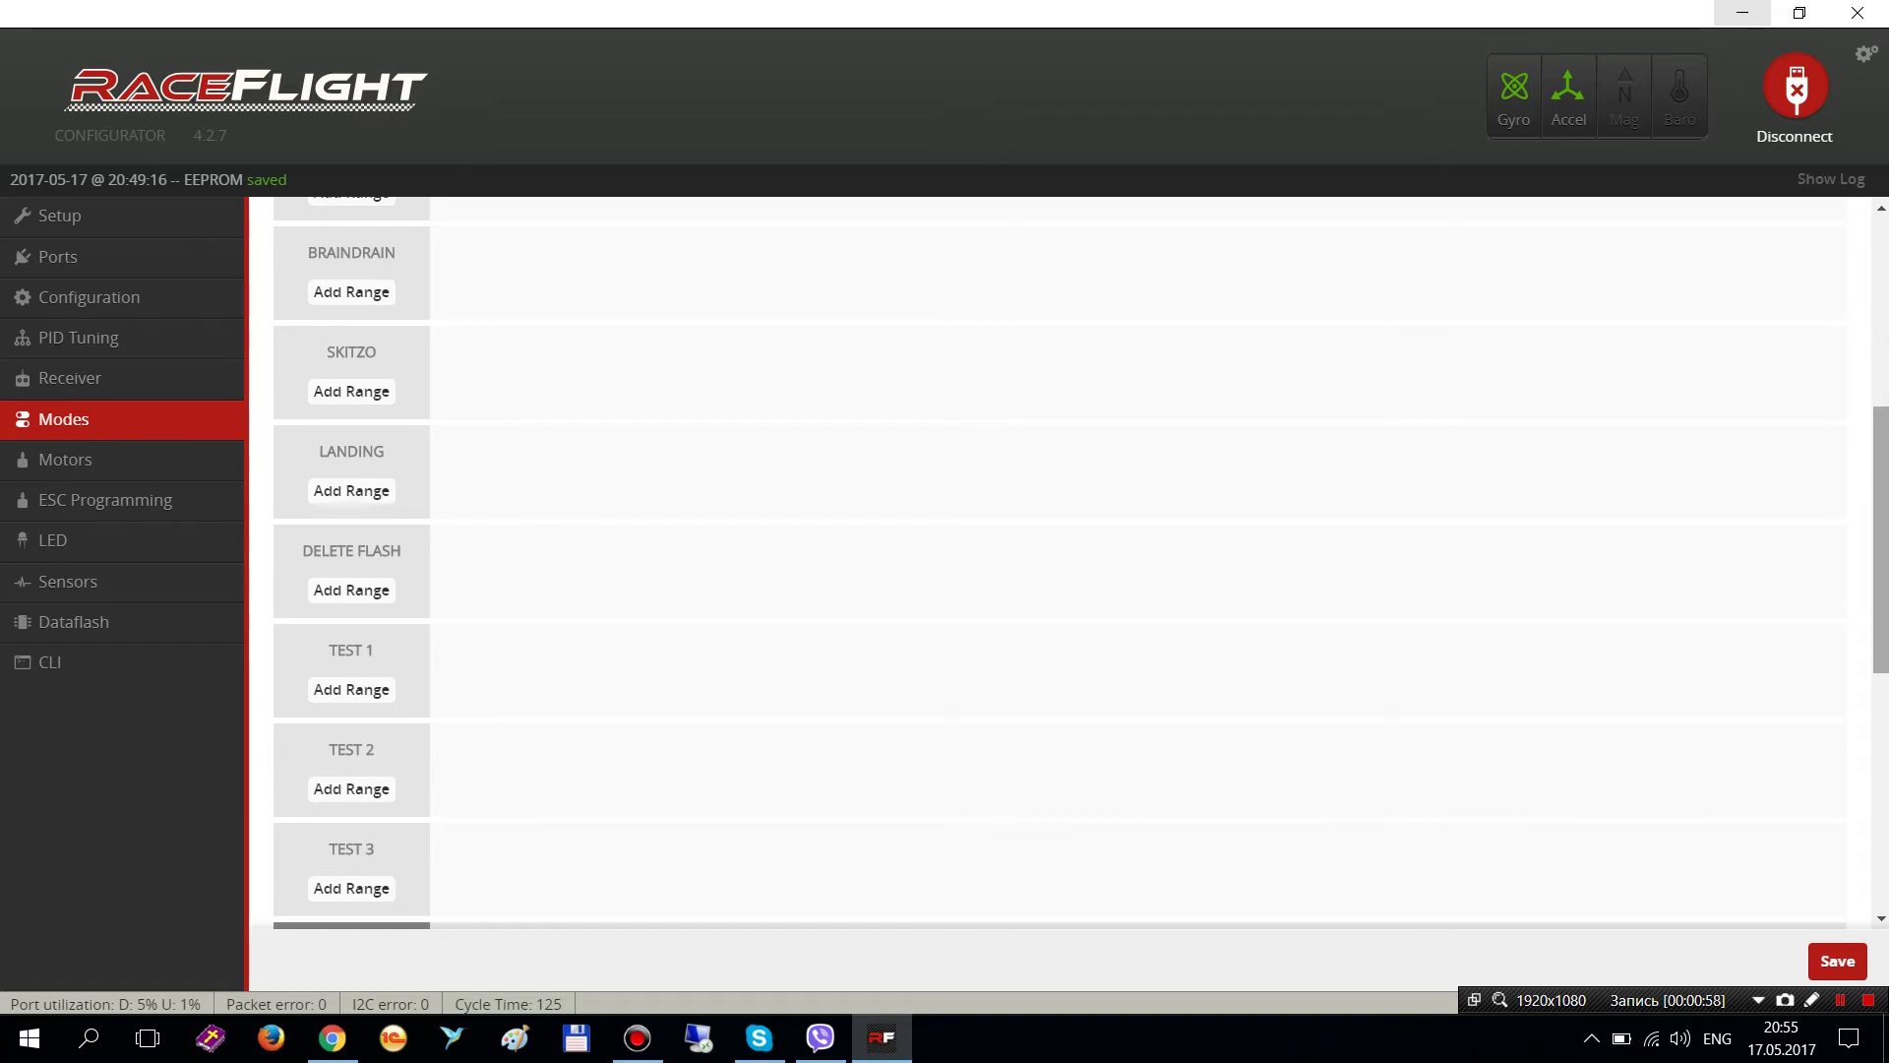
scroll(1059, 561, "down", 1)
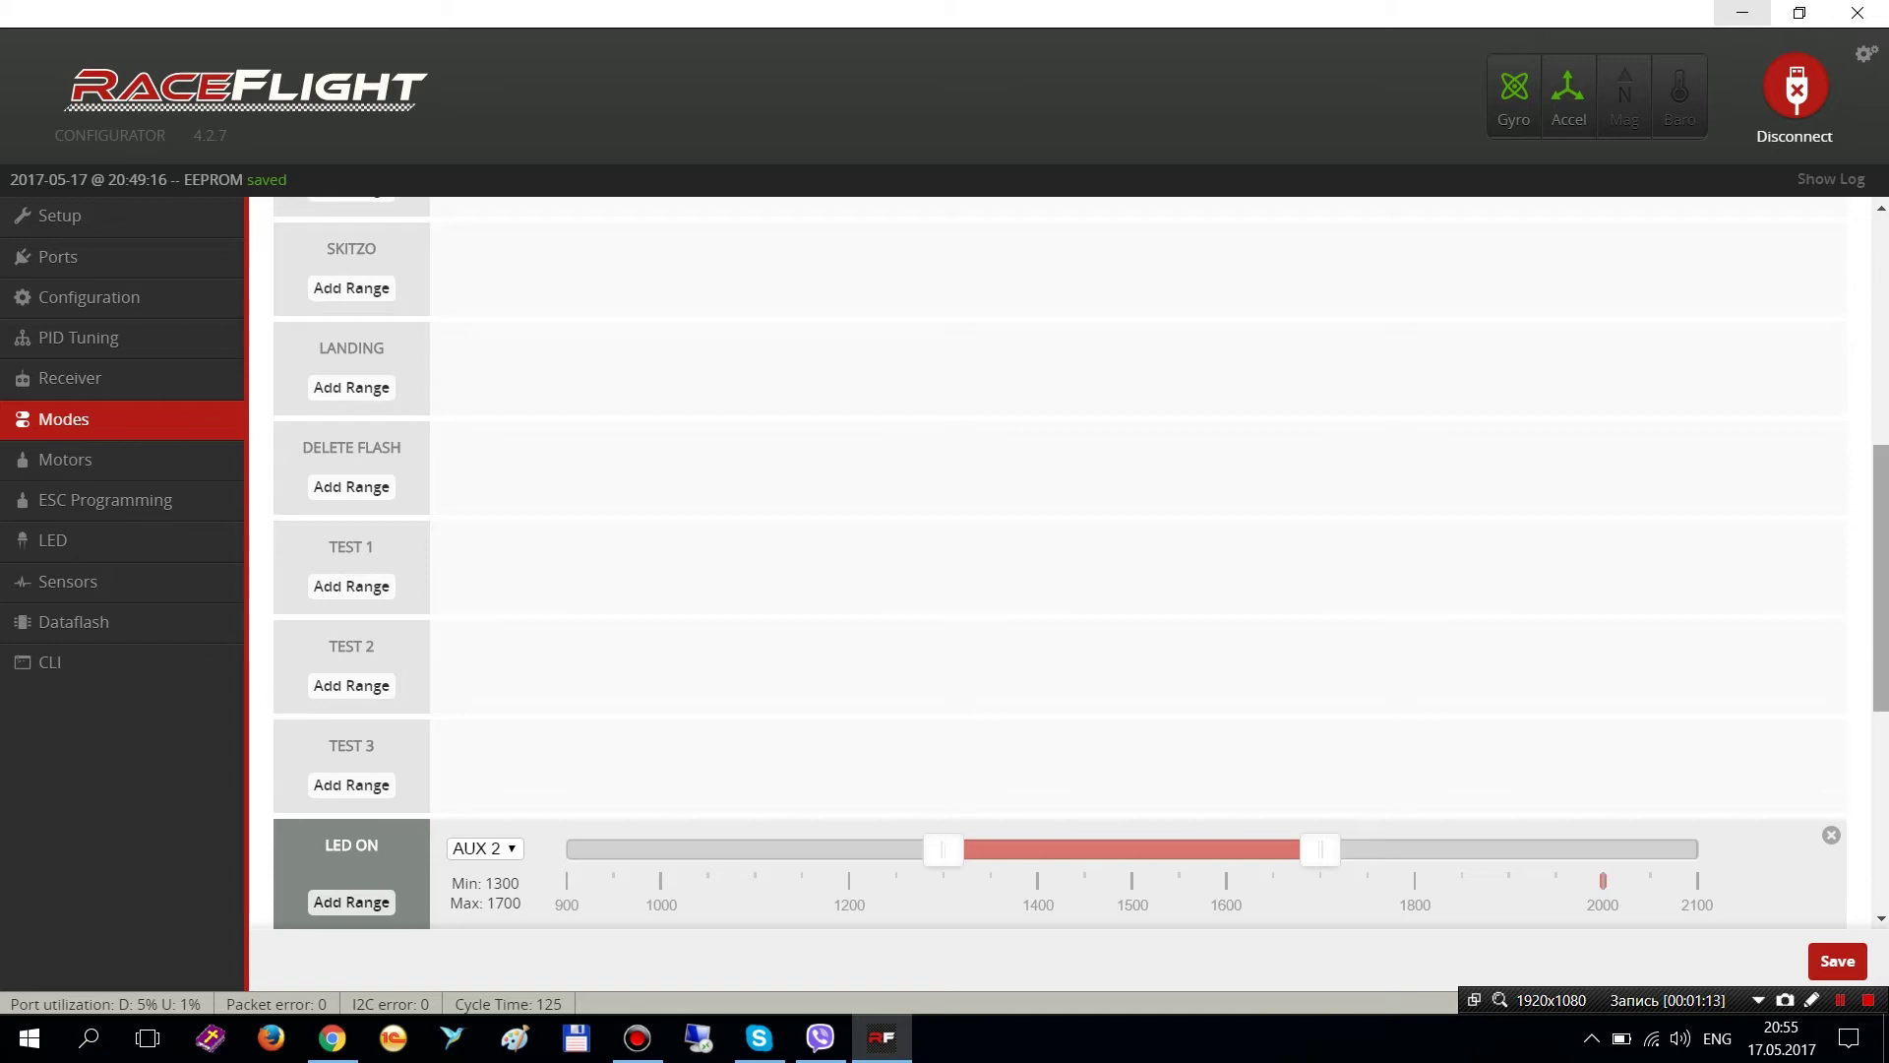
scroll(1060, 561, "down", 2)
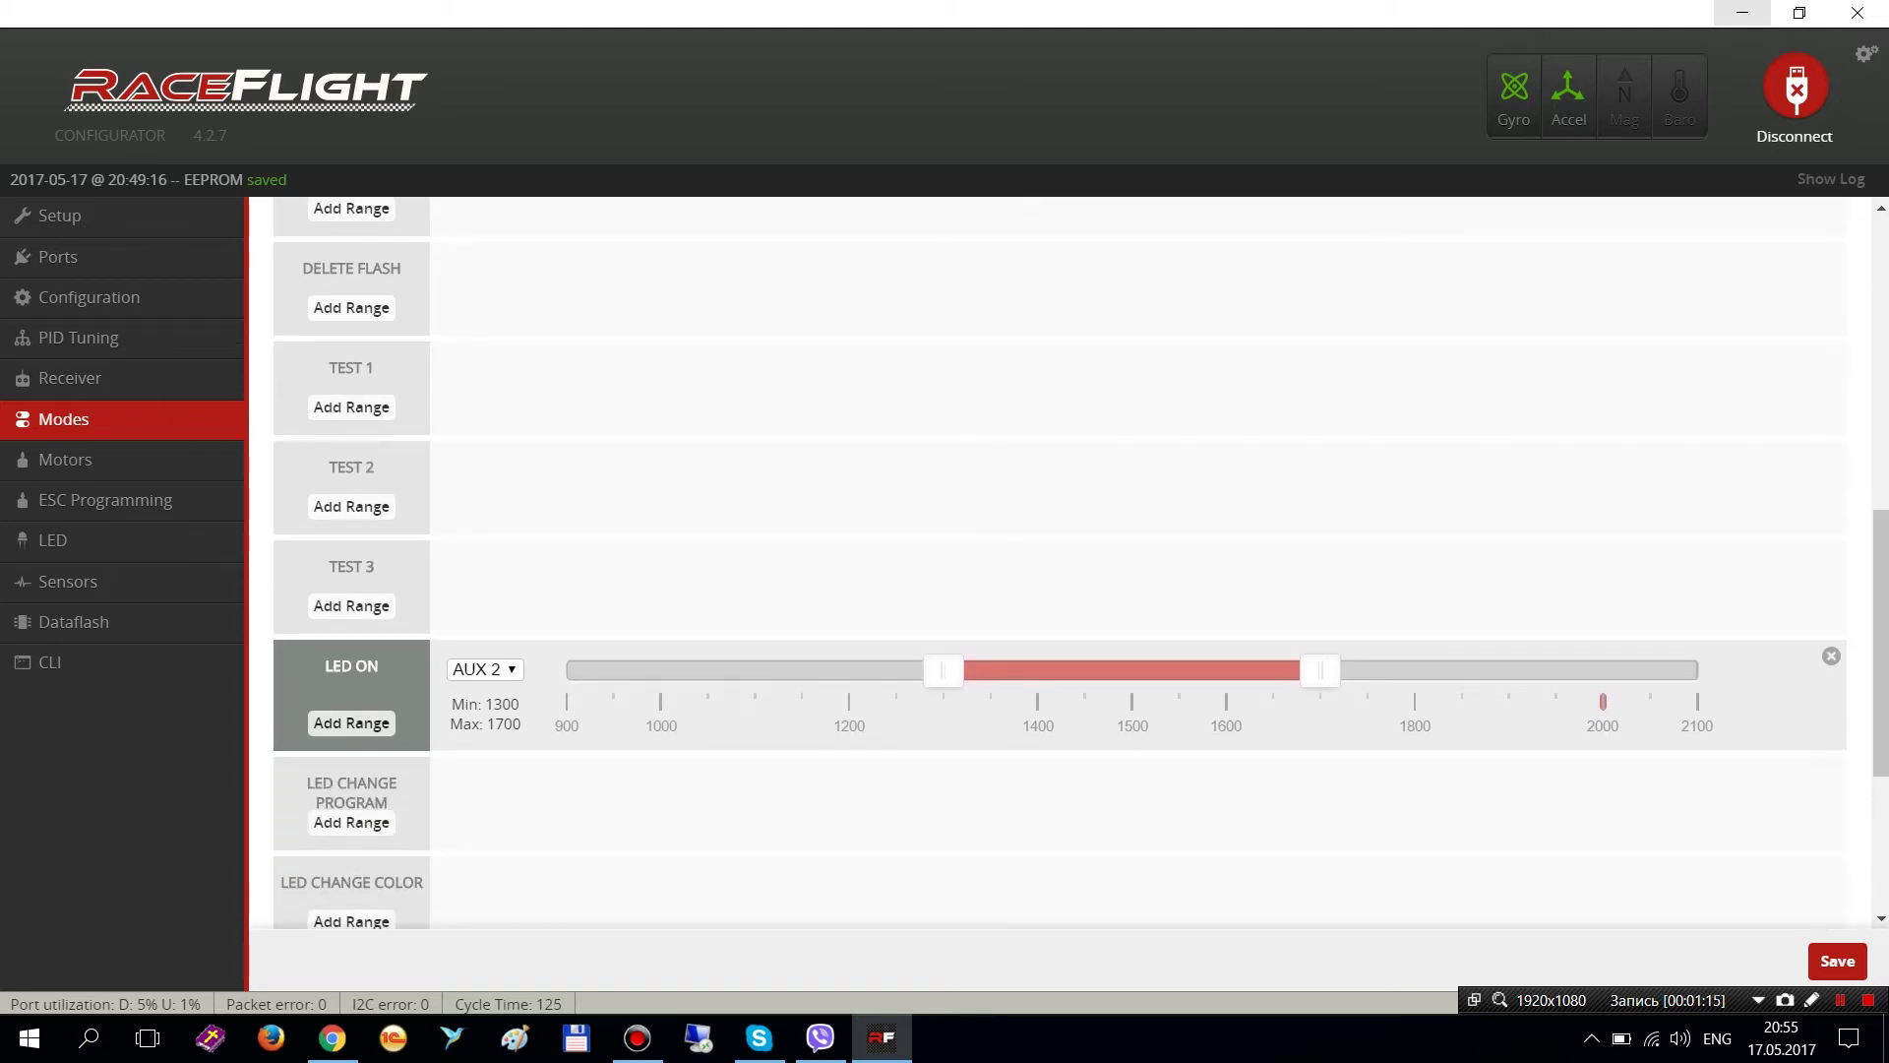
scroll(1060, 560, "down", 1)
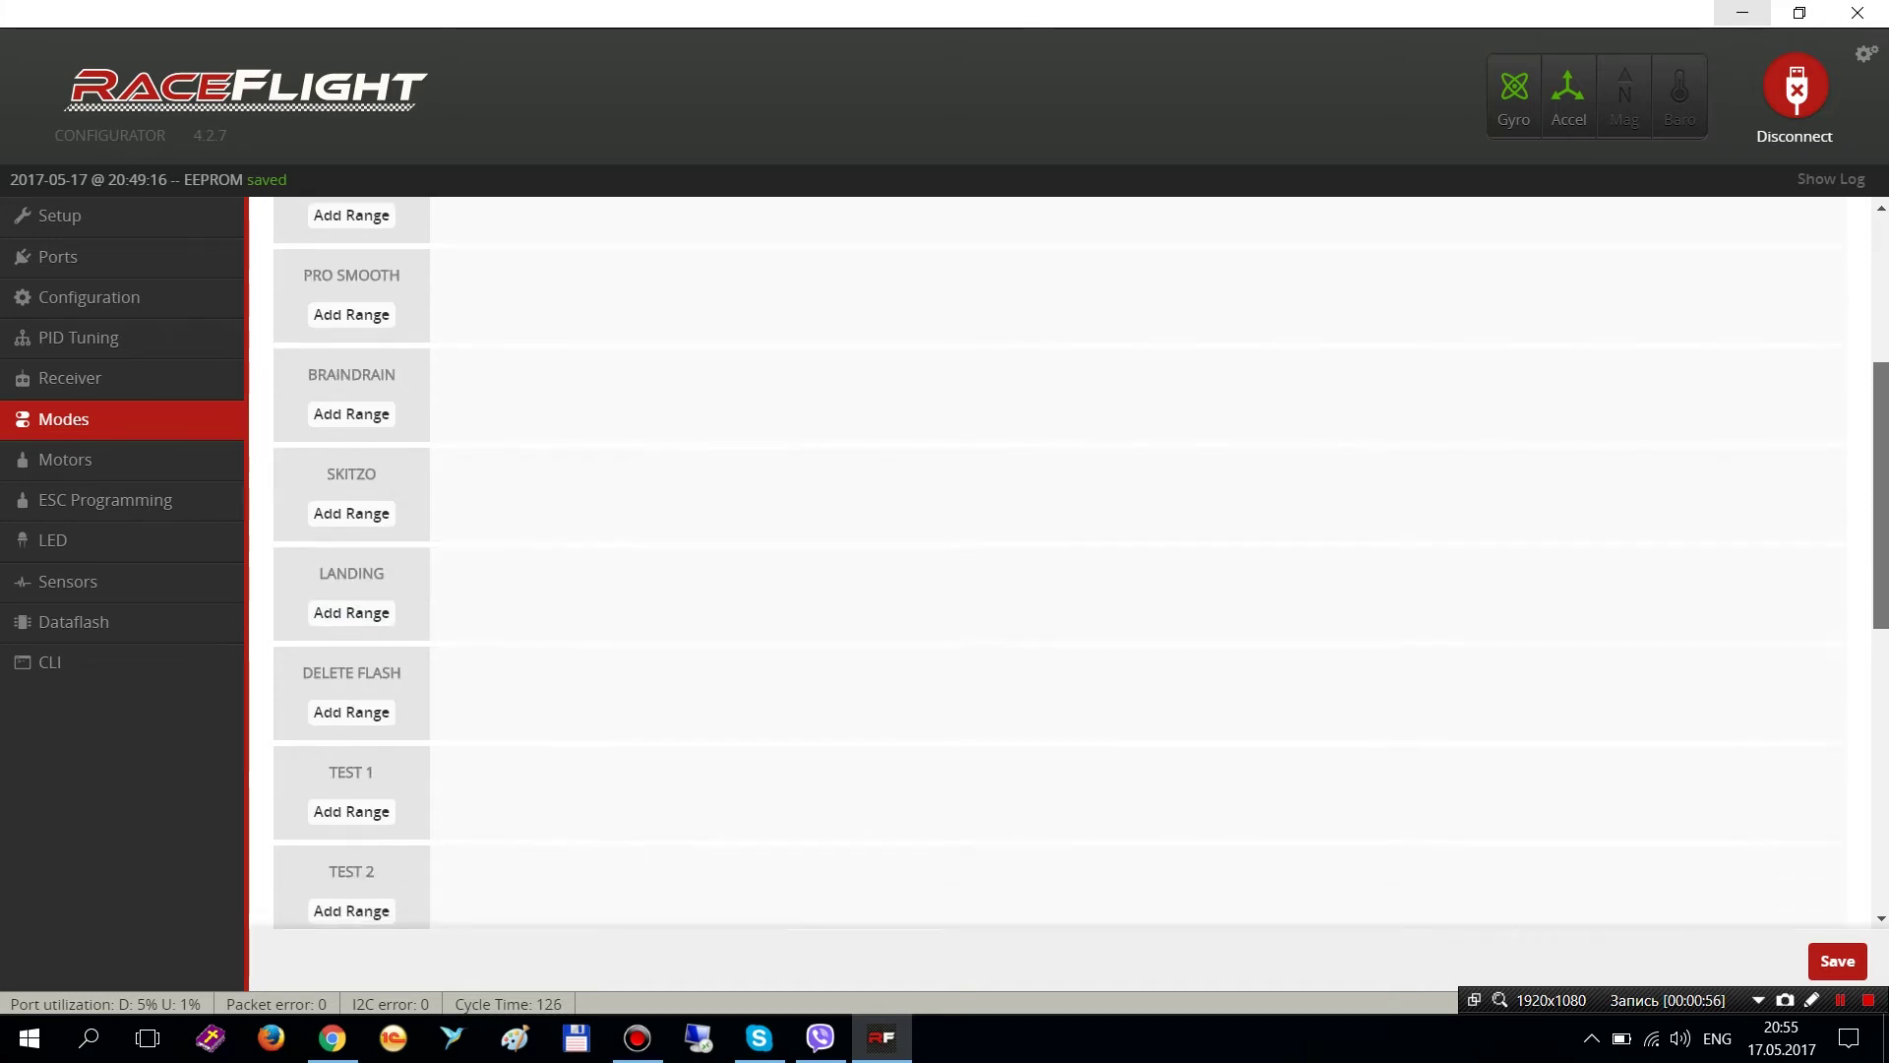
scroll(1059, 561, "down", 2)
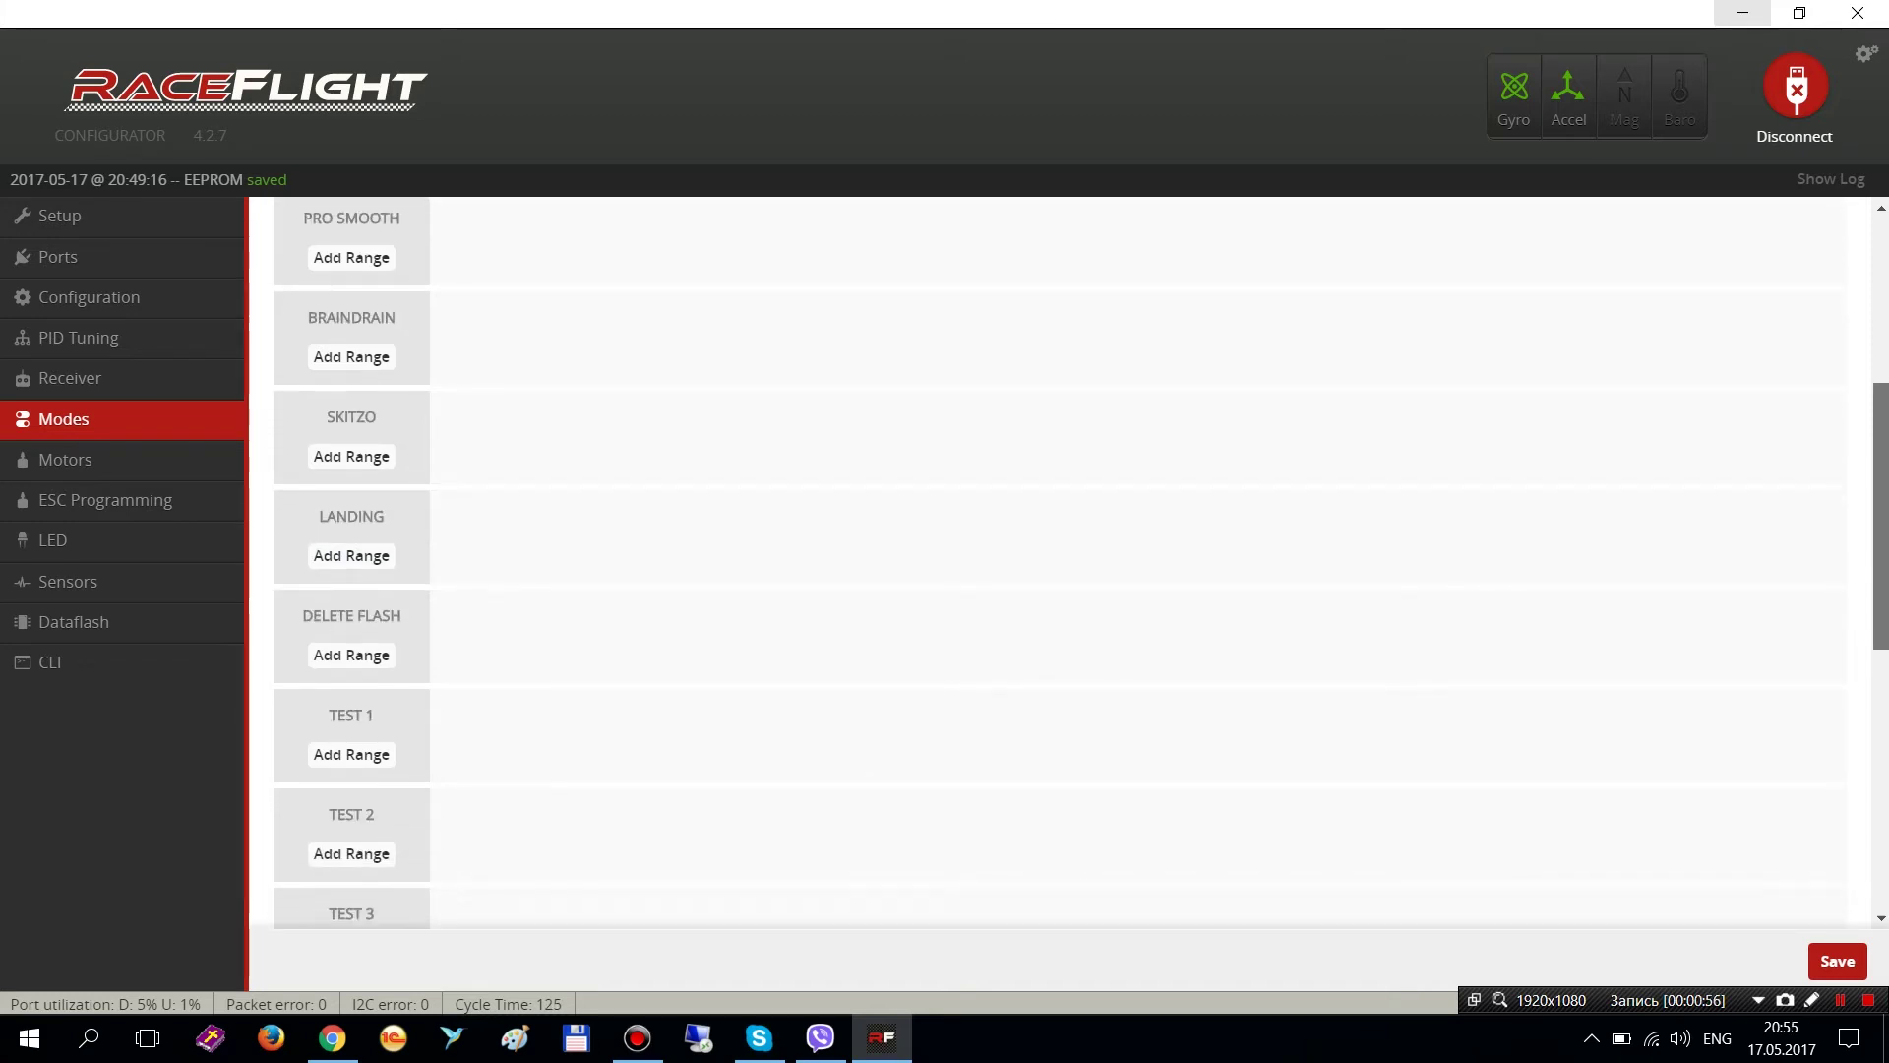
scroll(1069, 562, "down", 1)
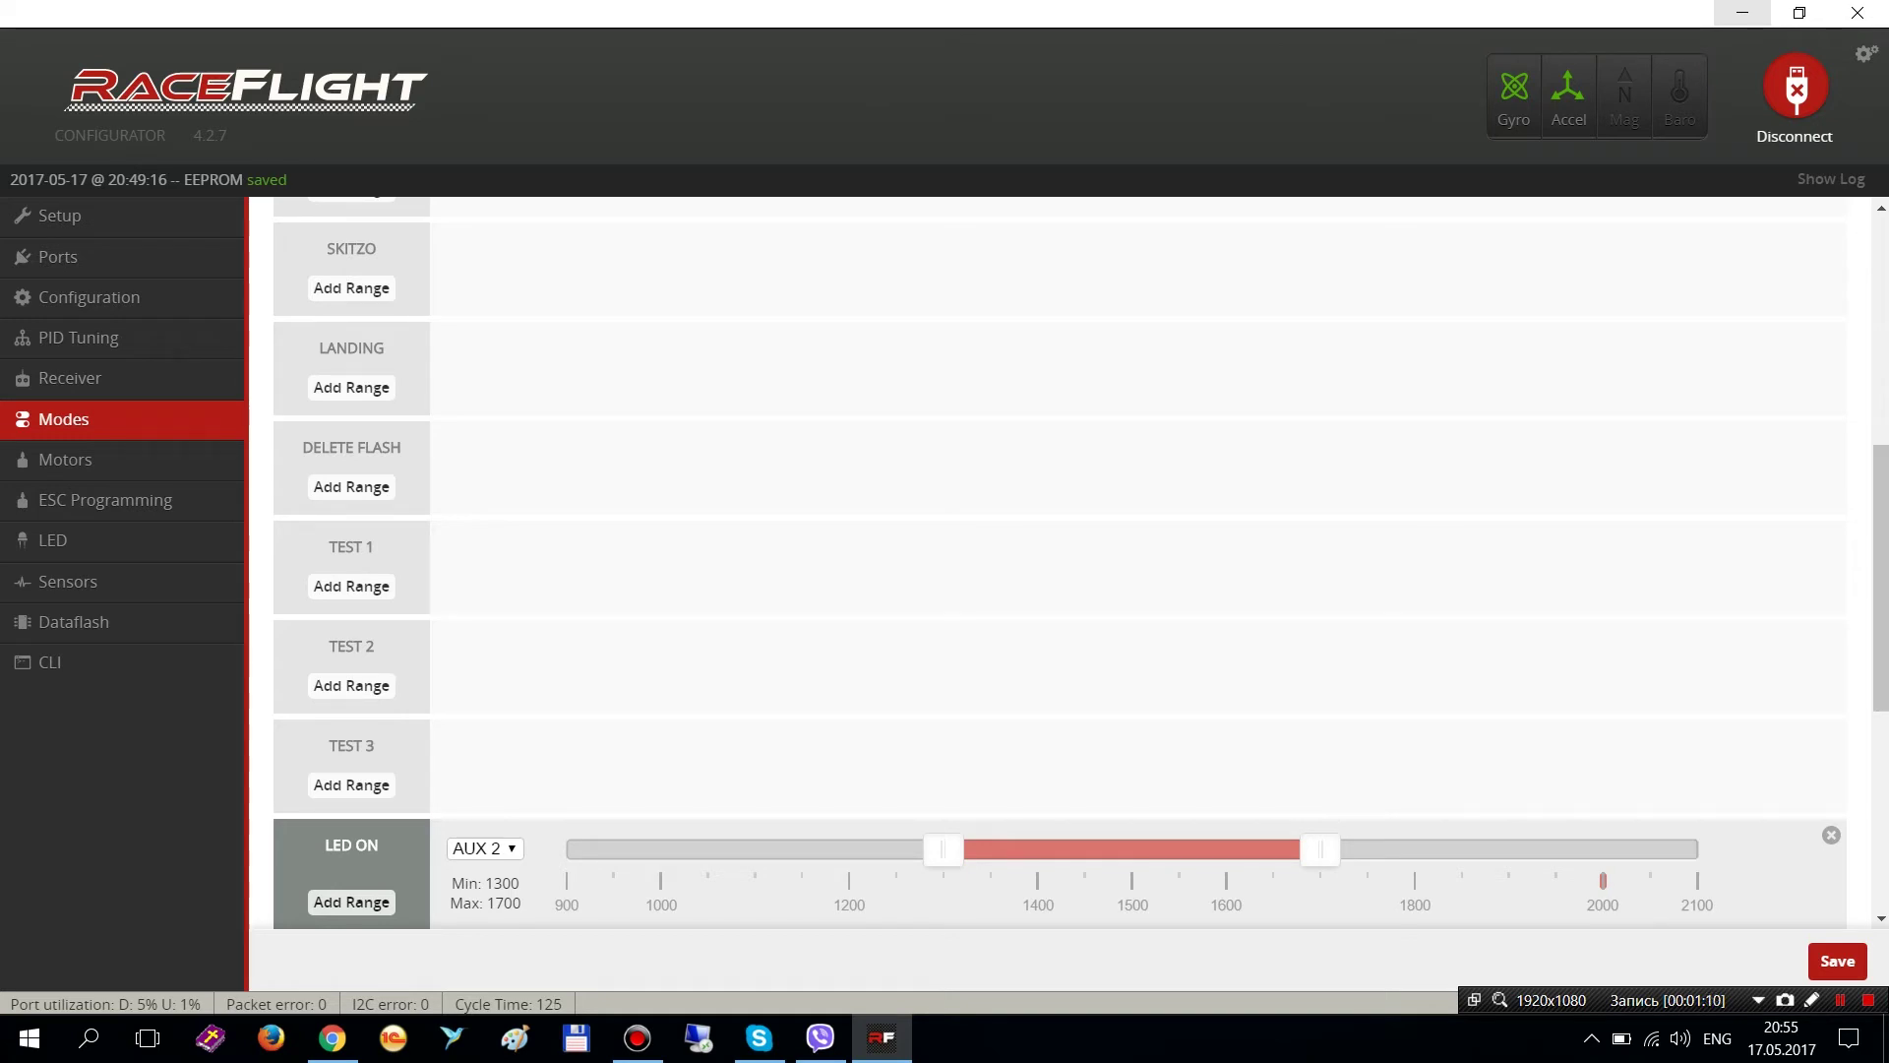
scroll(1059, 562, "down", 2)
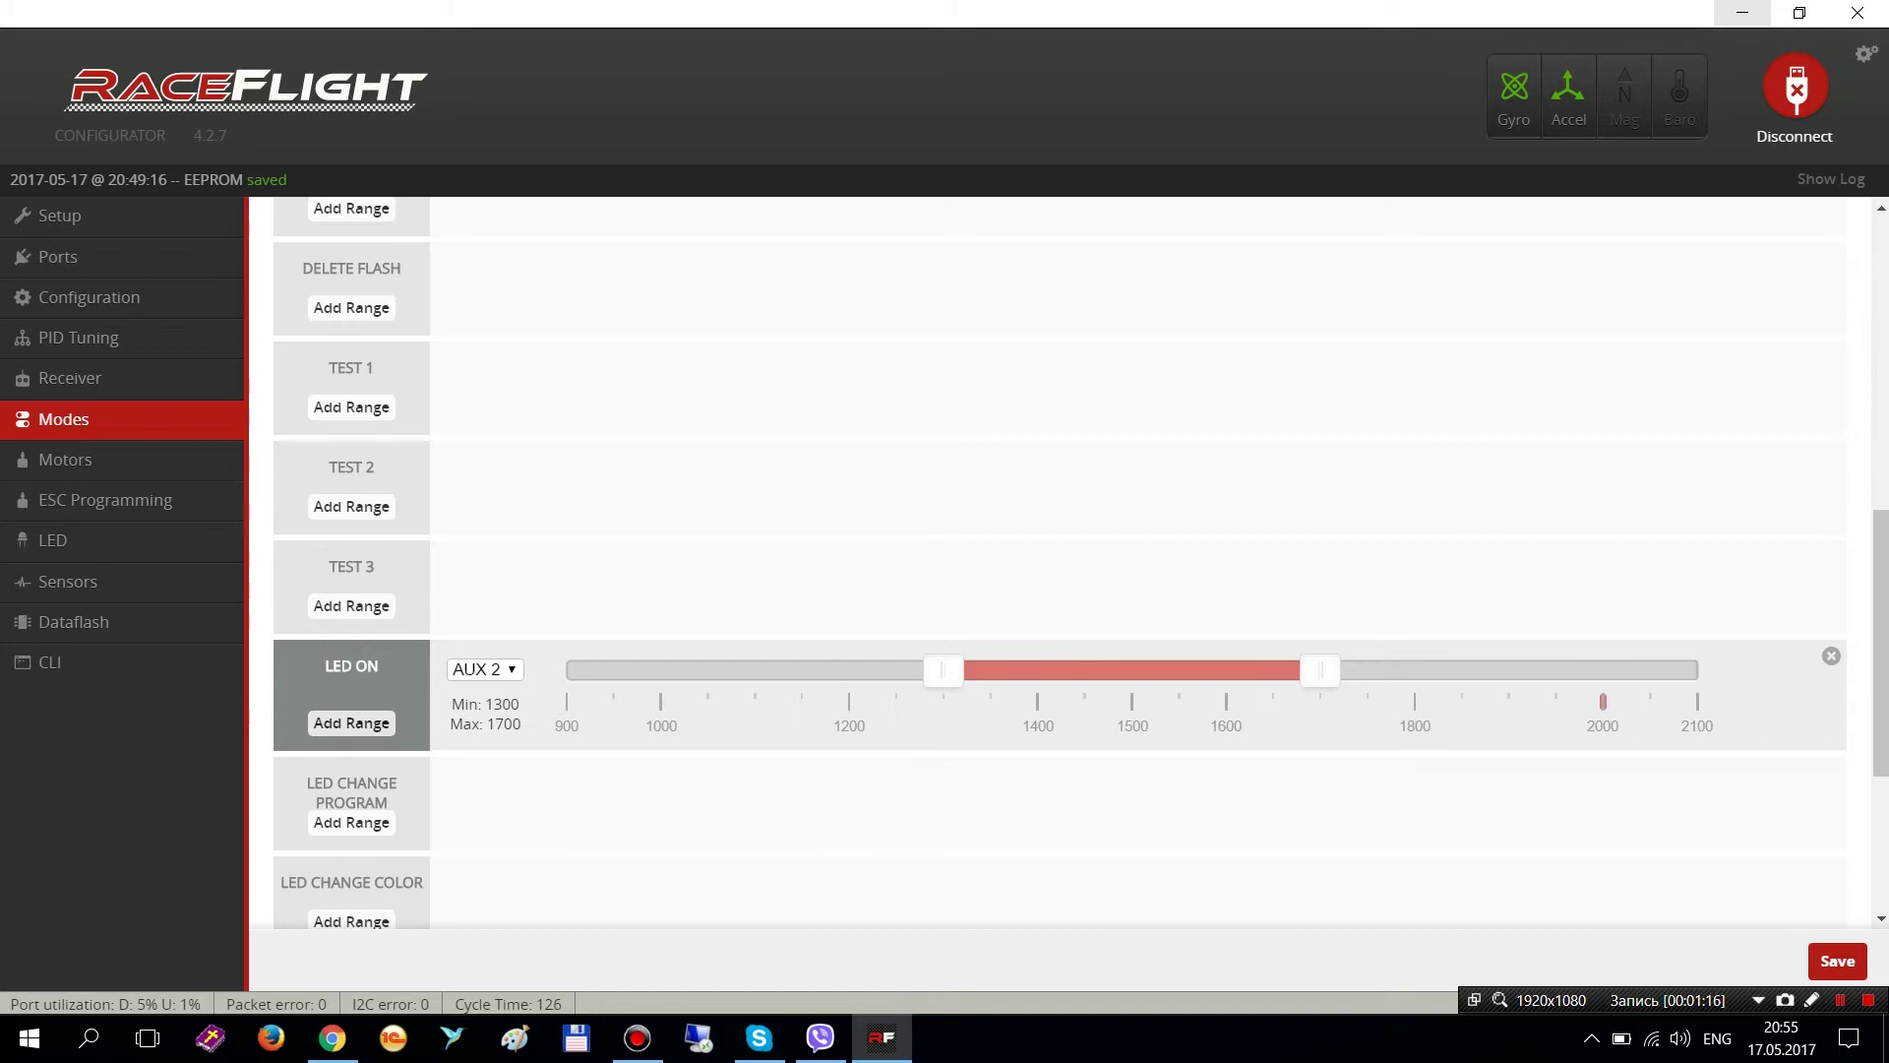
scroll(1060, 562, "down", 1)
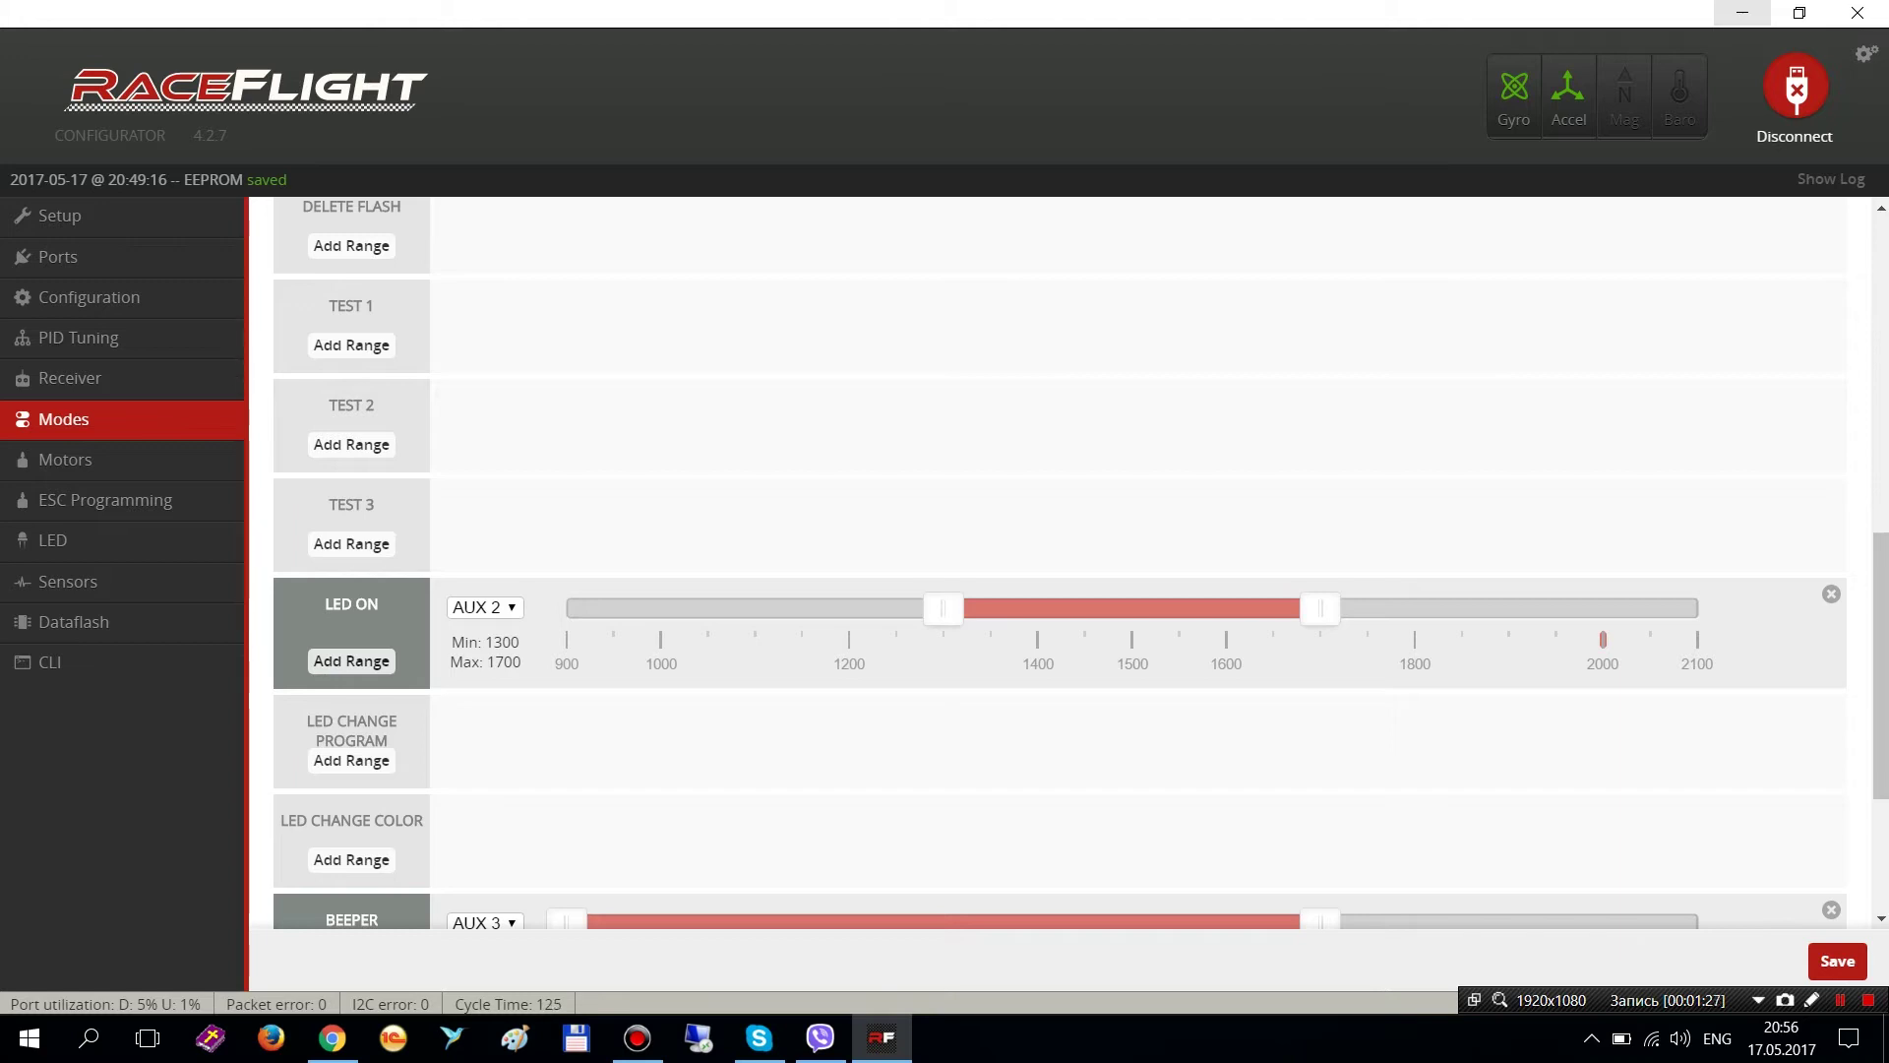
scroll(1068, 565, "down", 2)
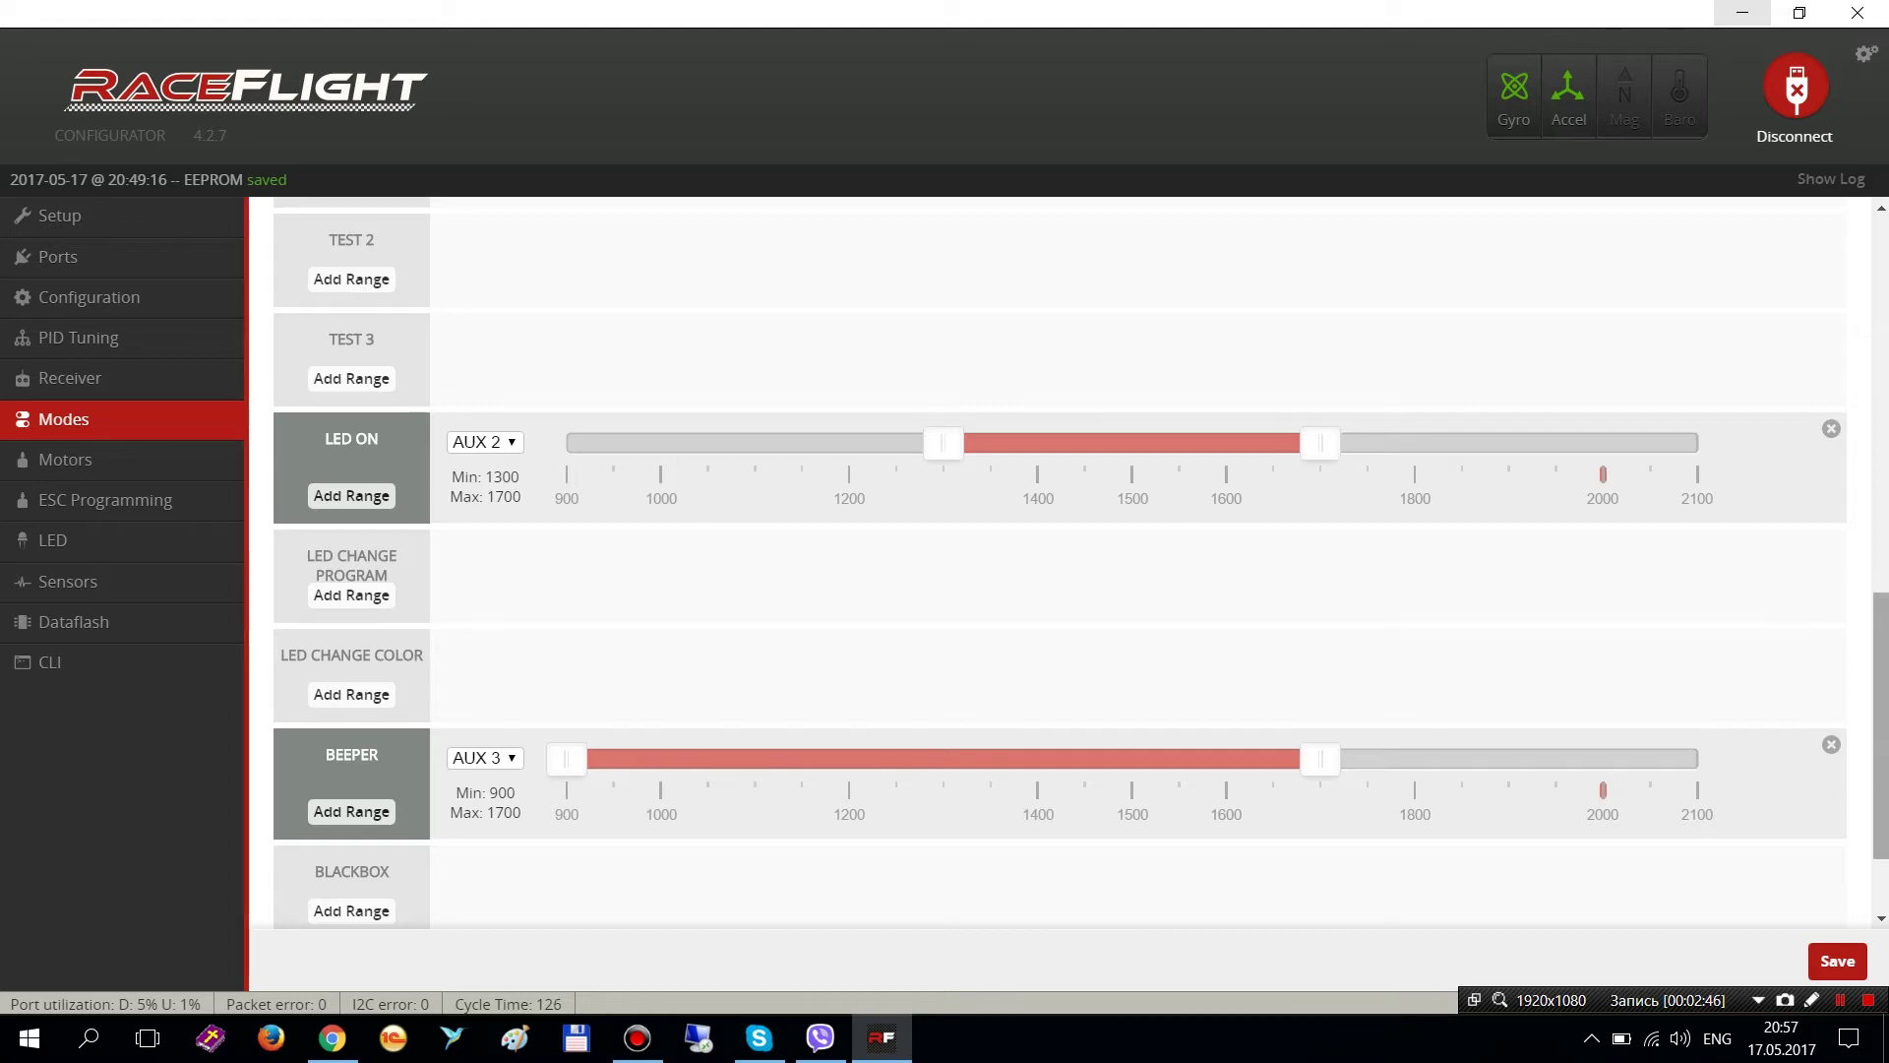
scroll(1081, 564, "down", 1)
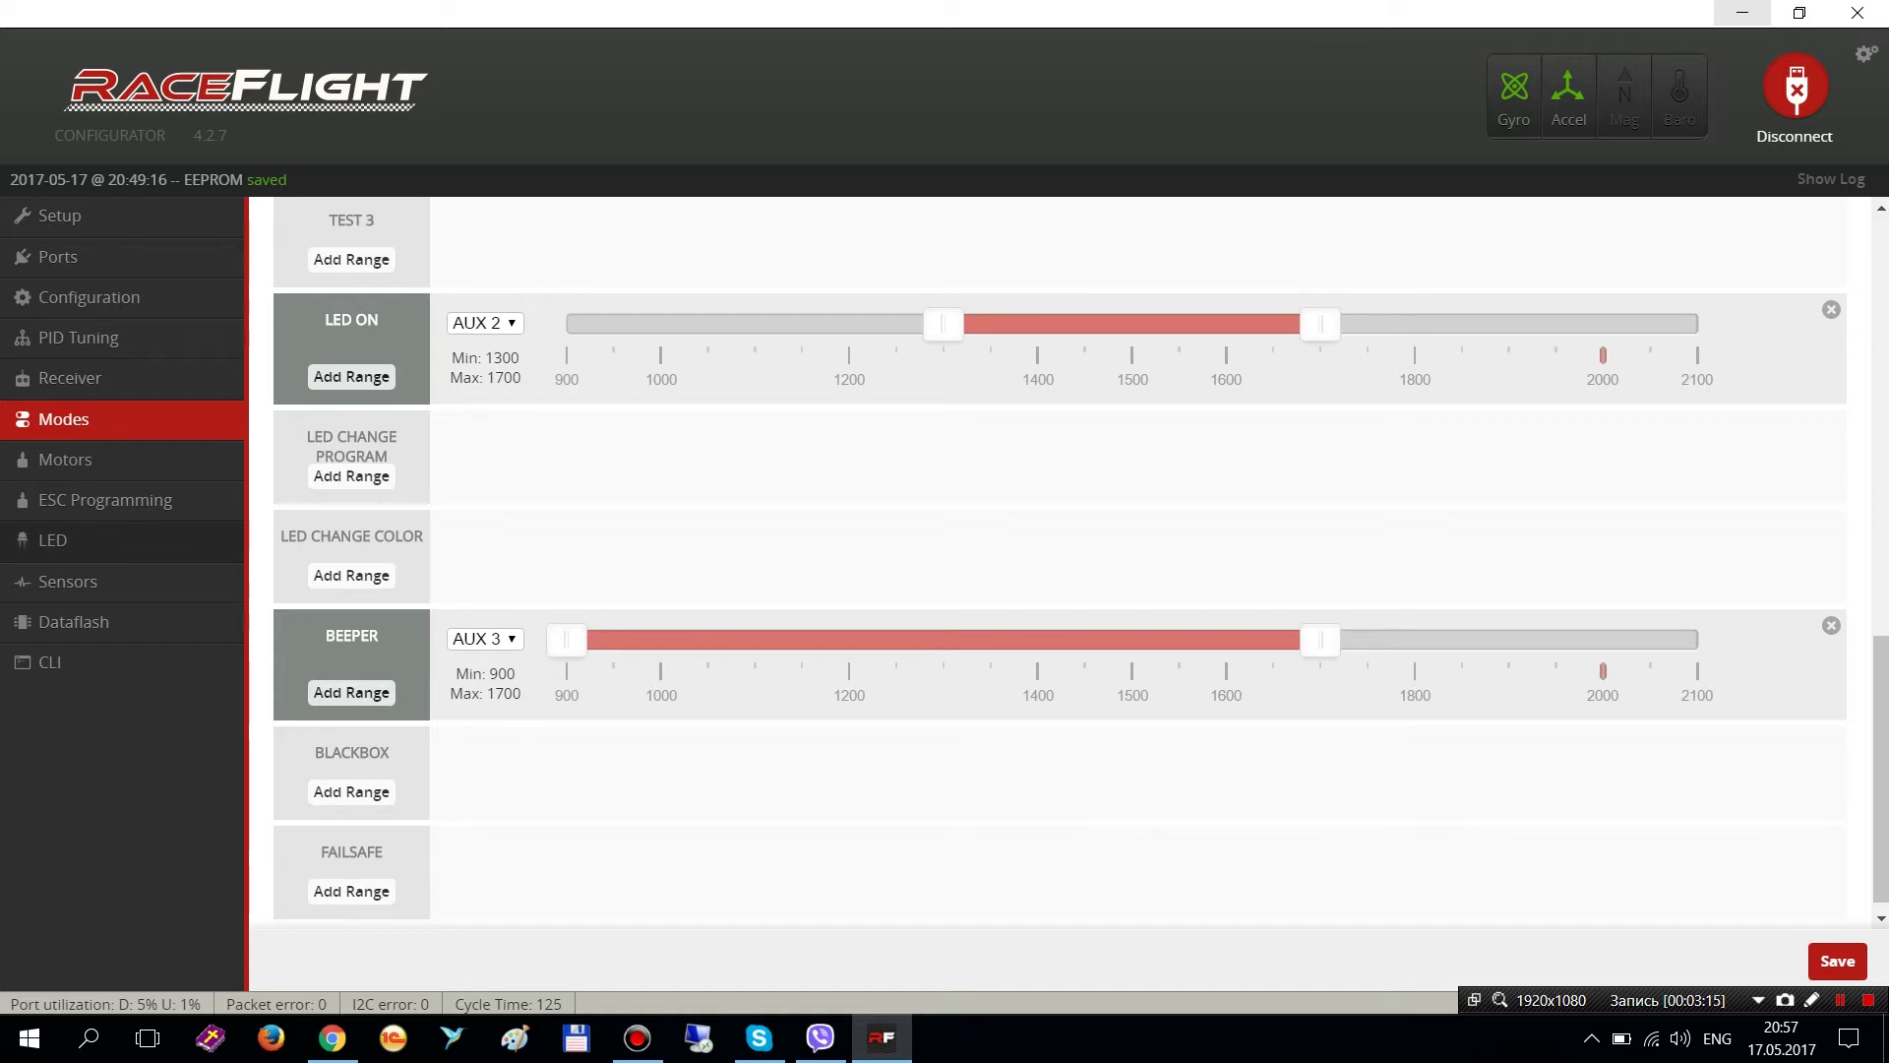
left_click(70, 378)
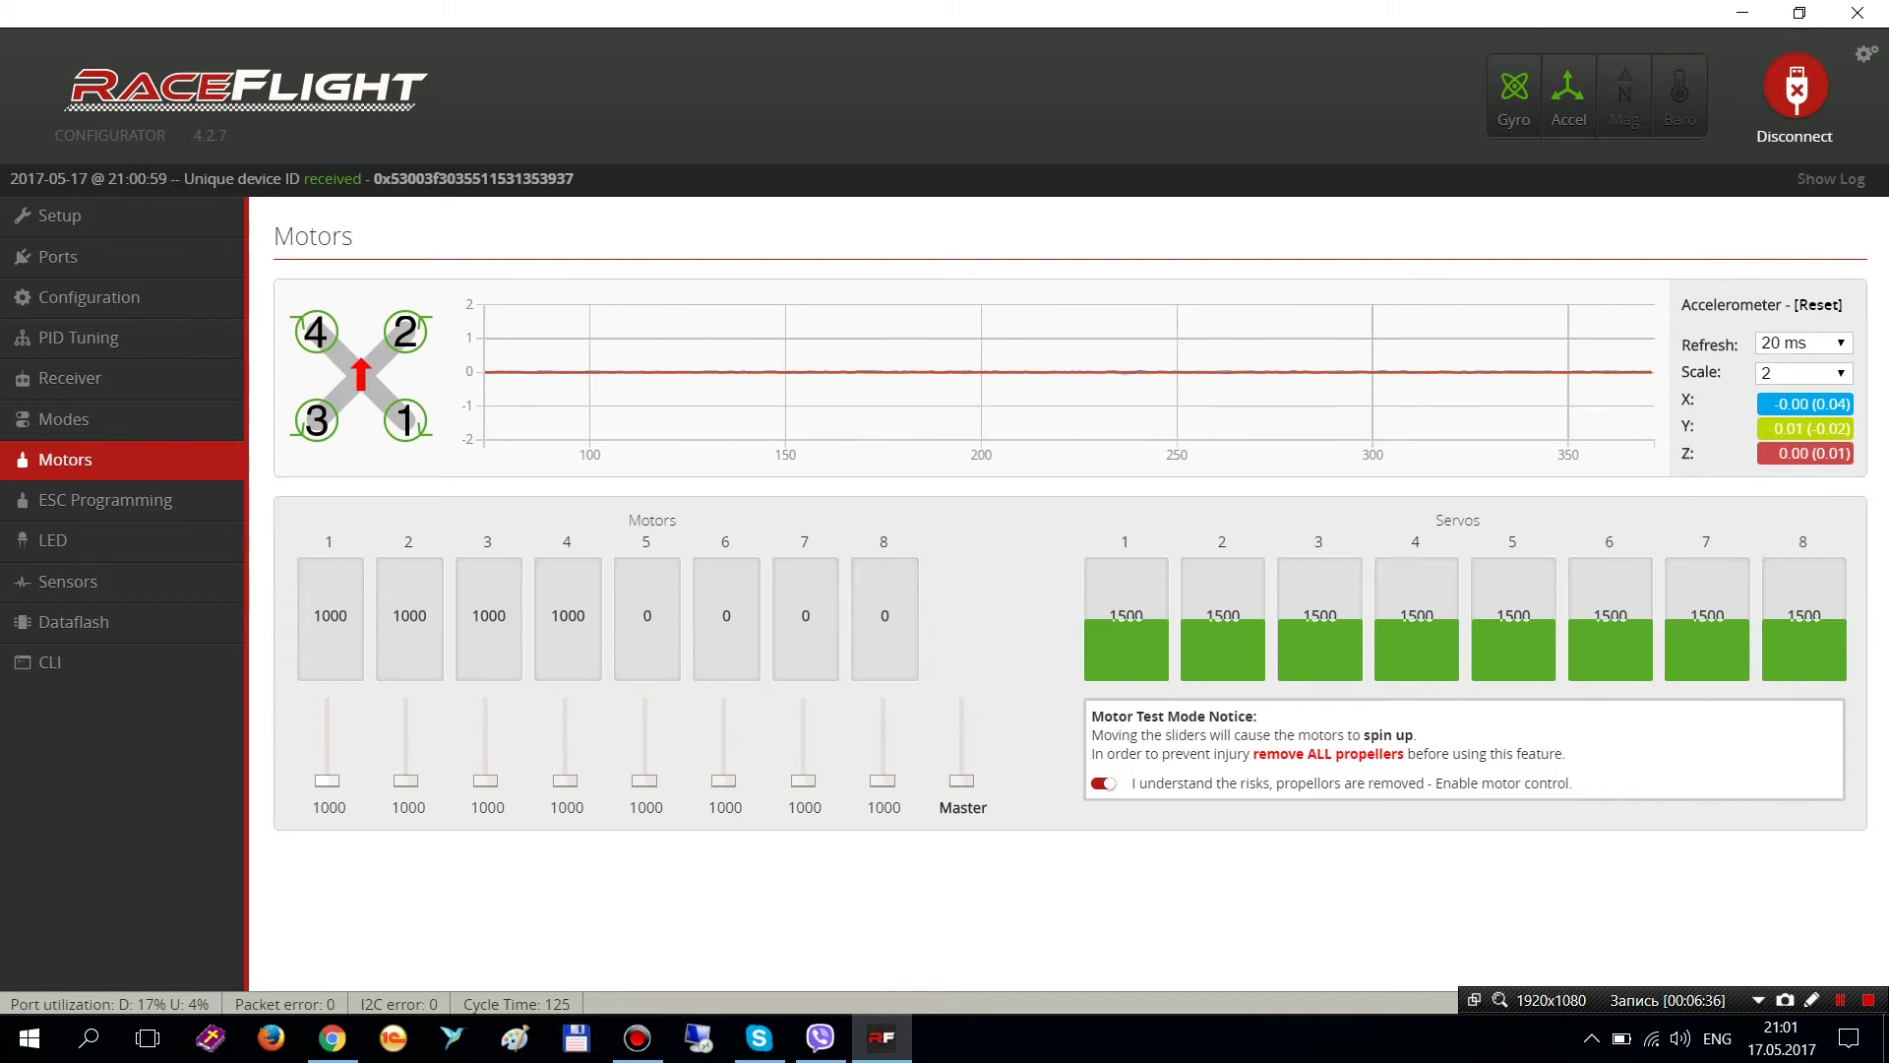
- Test motor 2 on its own by raising its output to about 1173 and lowering it back to 1000
left_click_drag(327, 781, 406, 773)
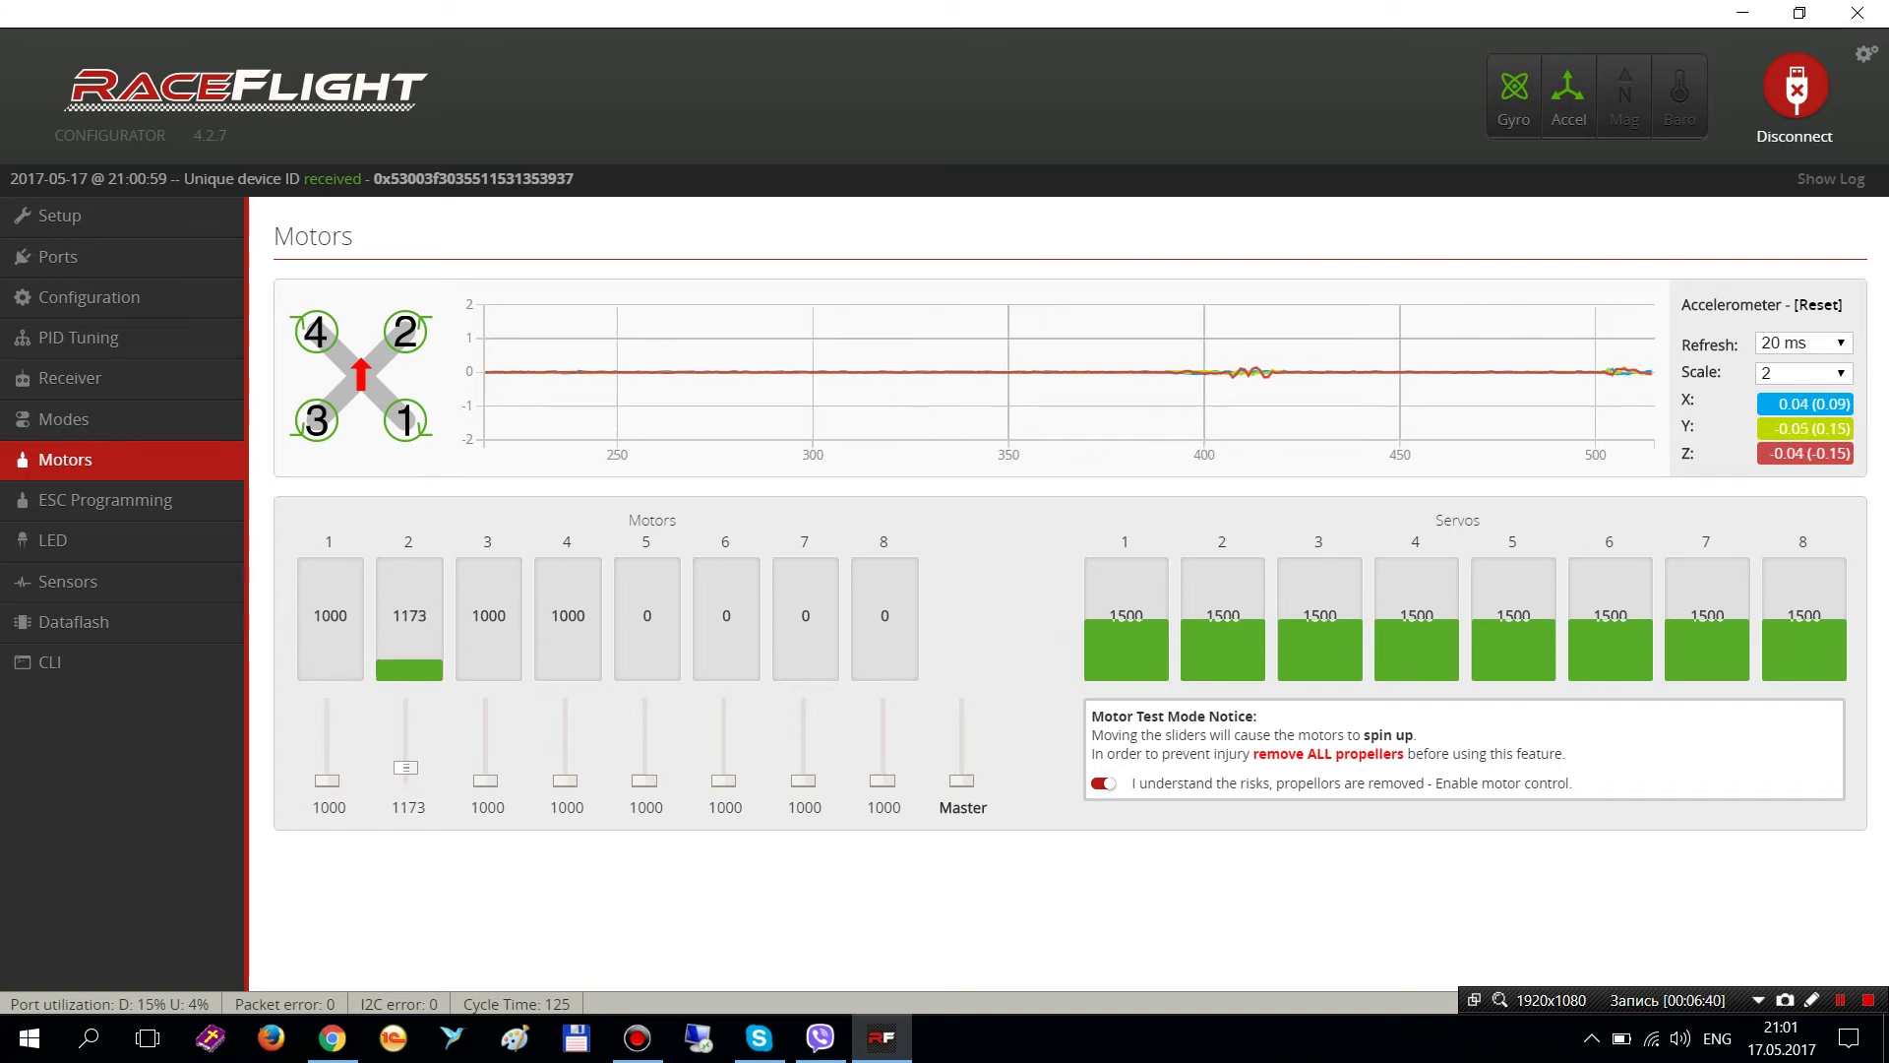
left_click_drag(405, 767, 405, 781)
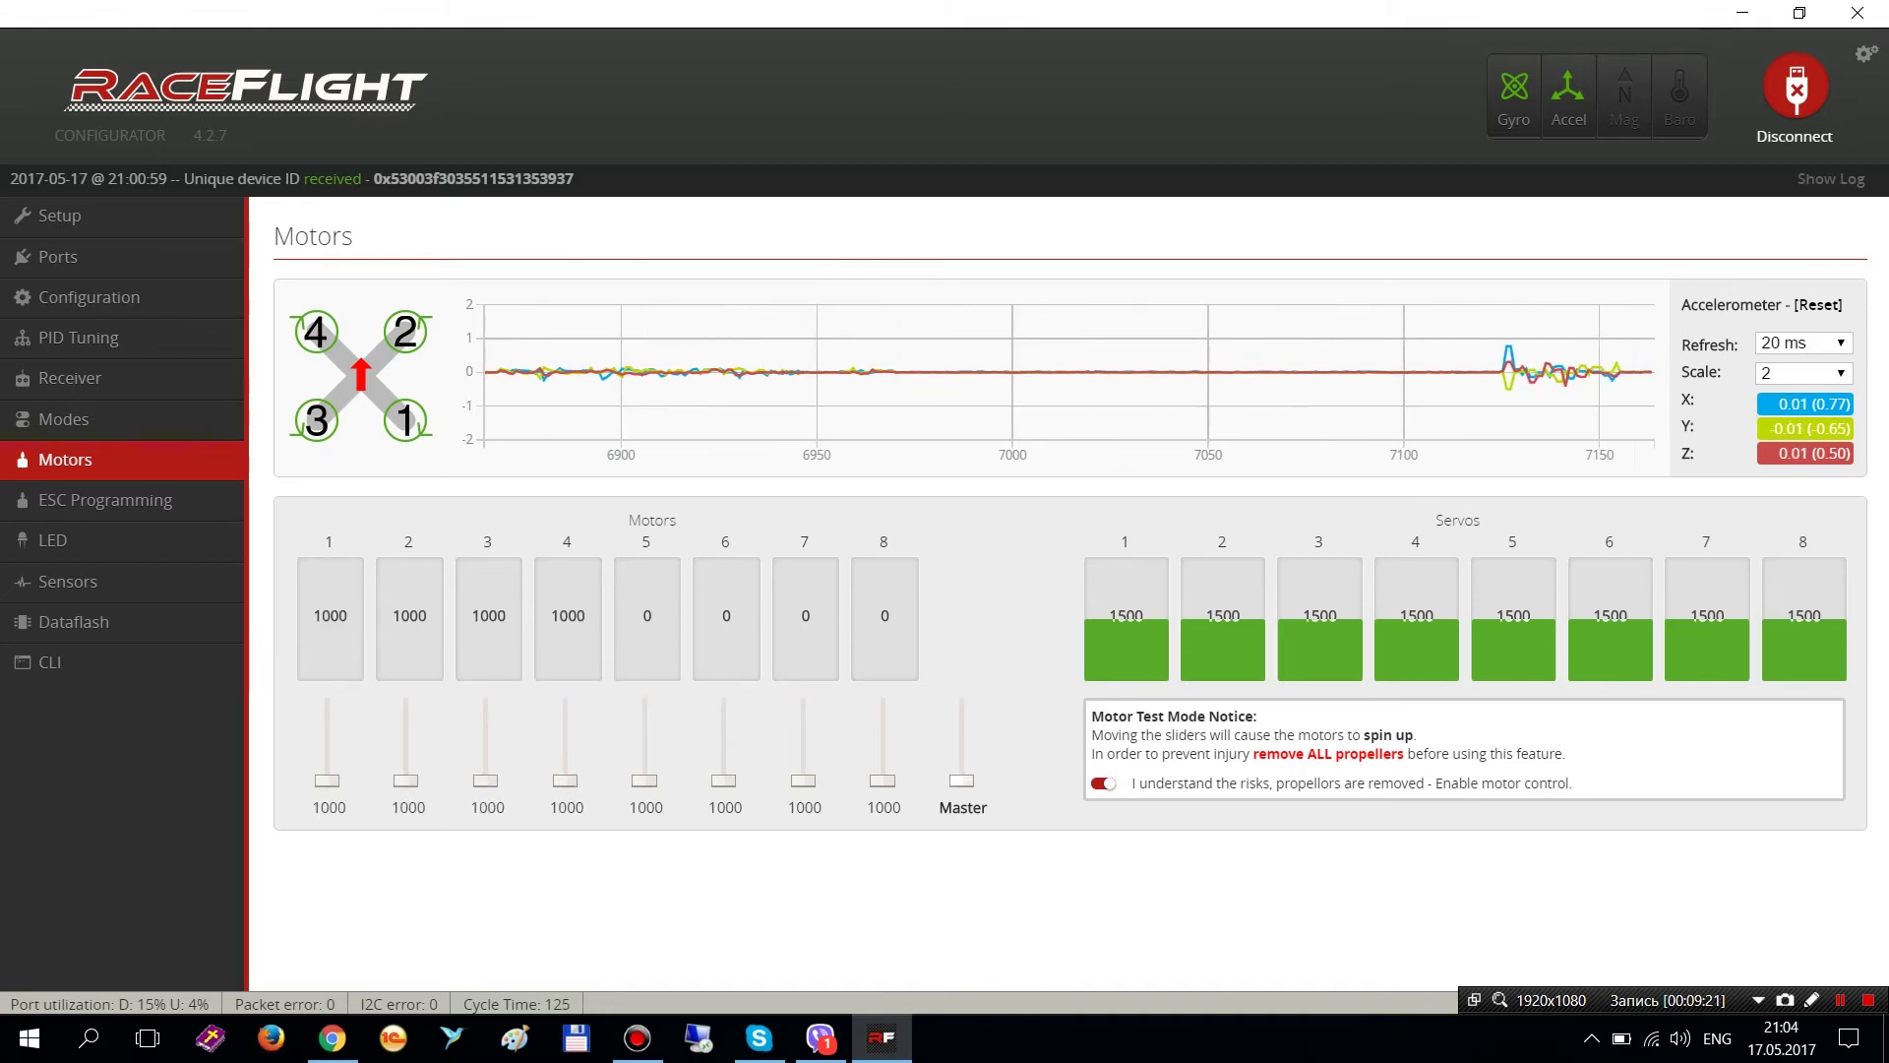
- Run motors 1 to 4 together up to 2000 with the Master control and return them to 1000
left_click_drag(962, 774, 961, 781)
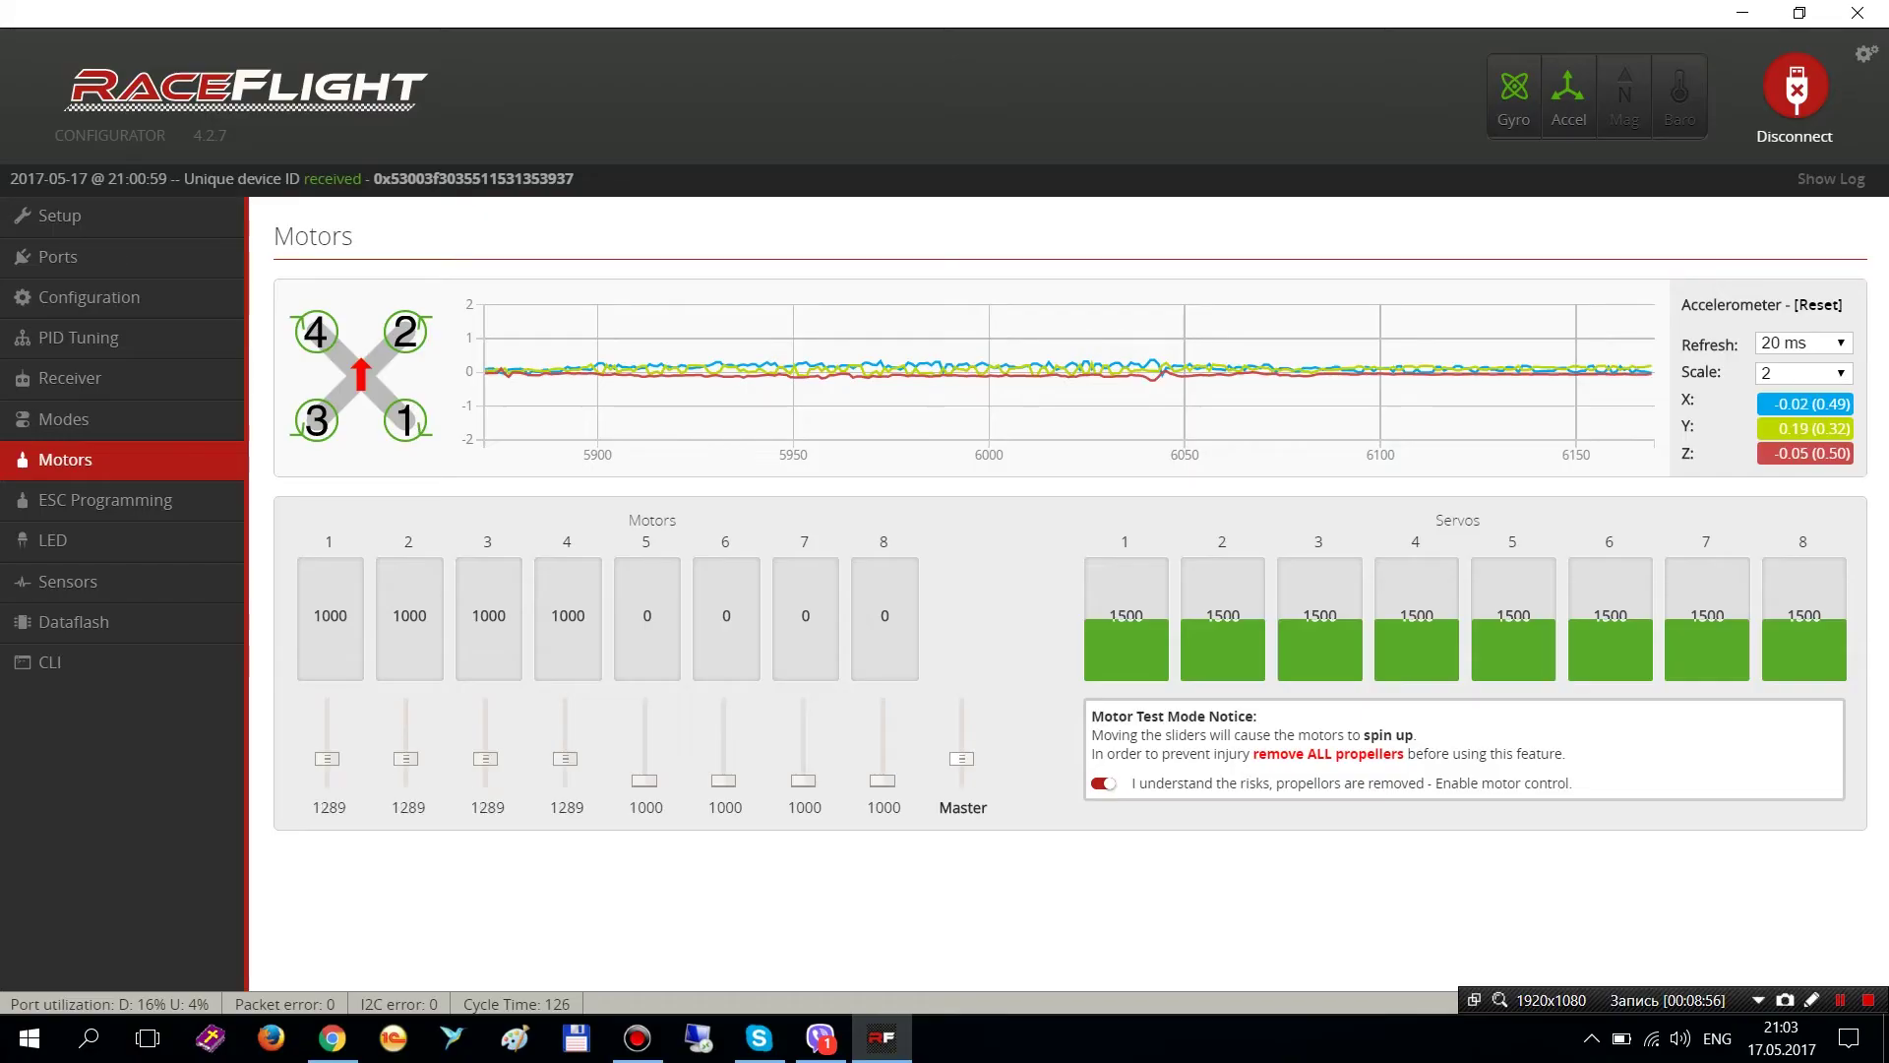
key("End")
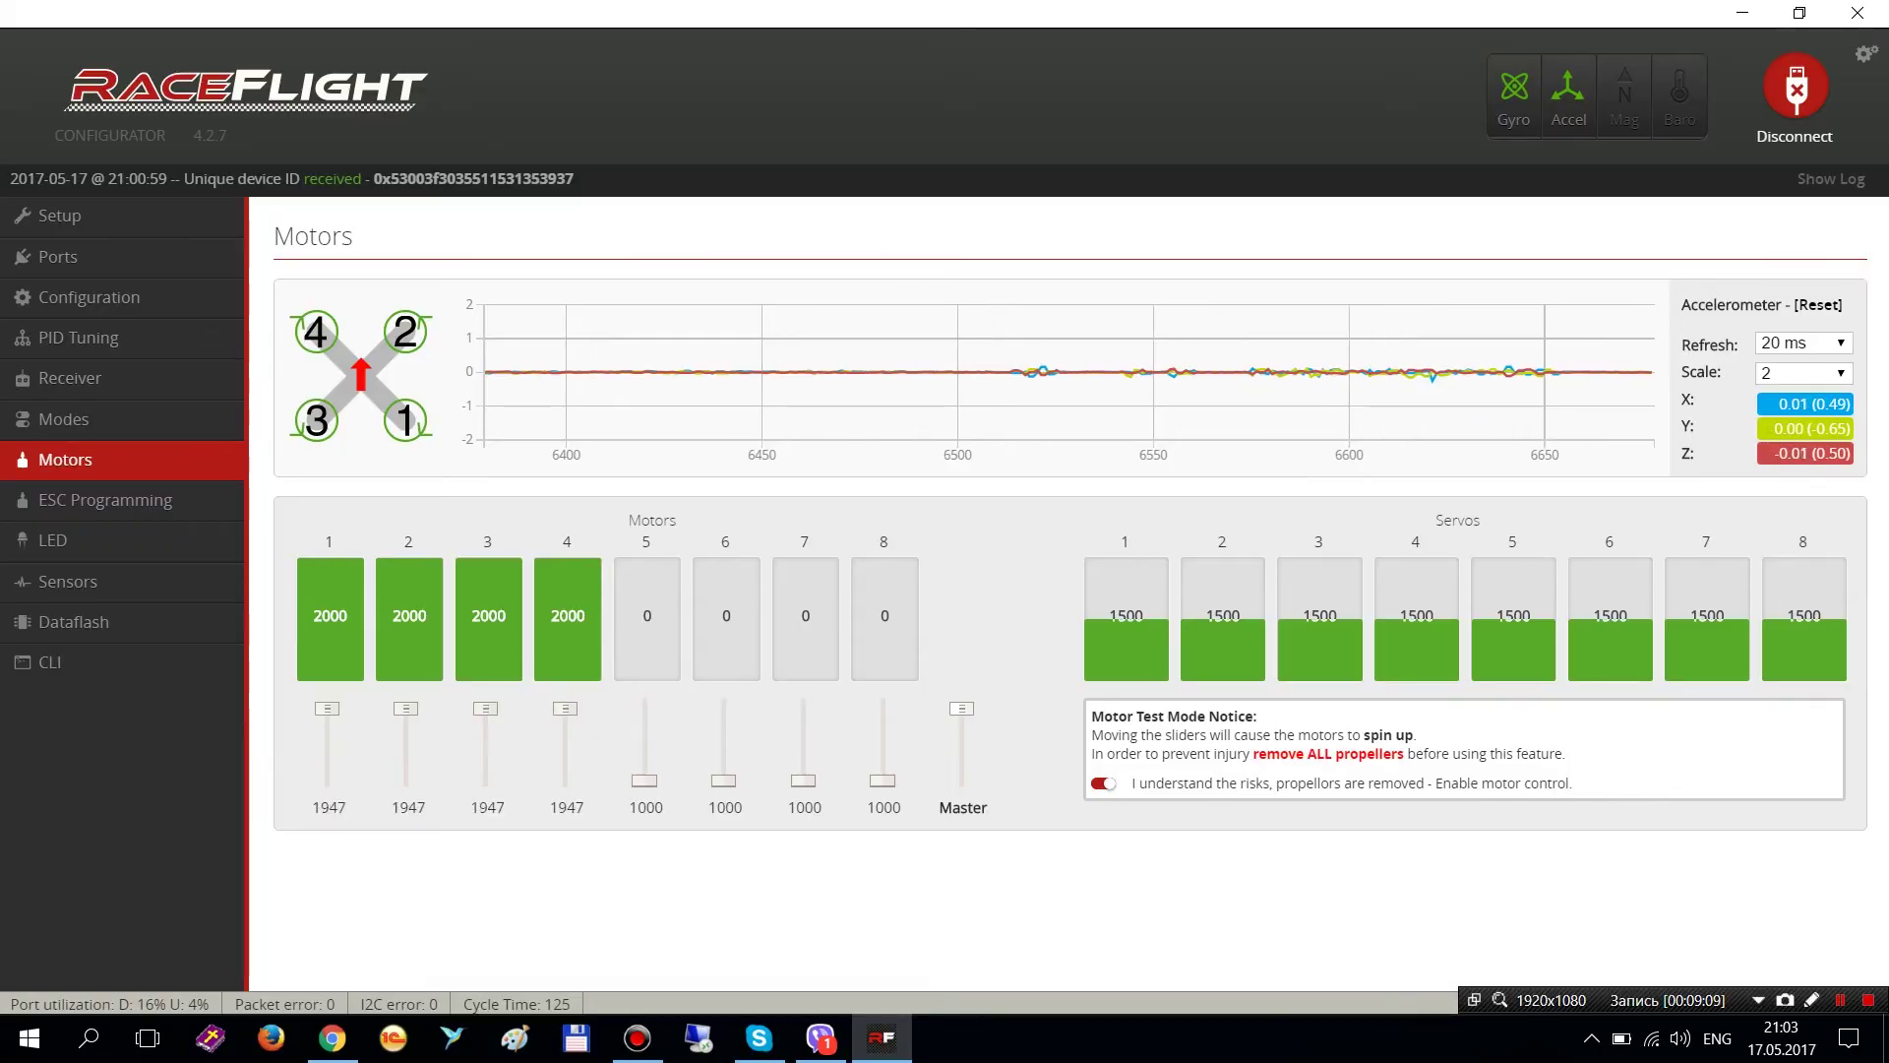
key("Home")
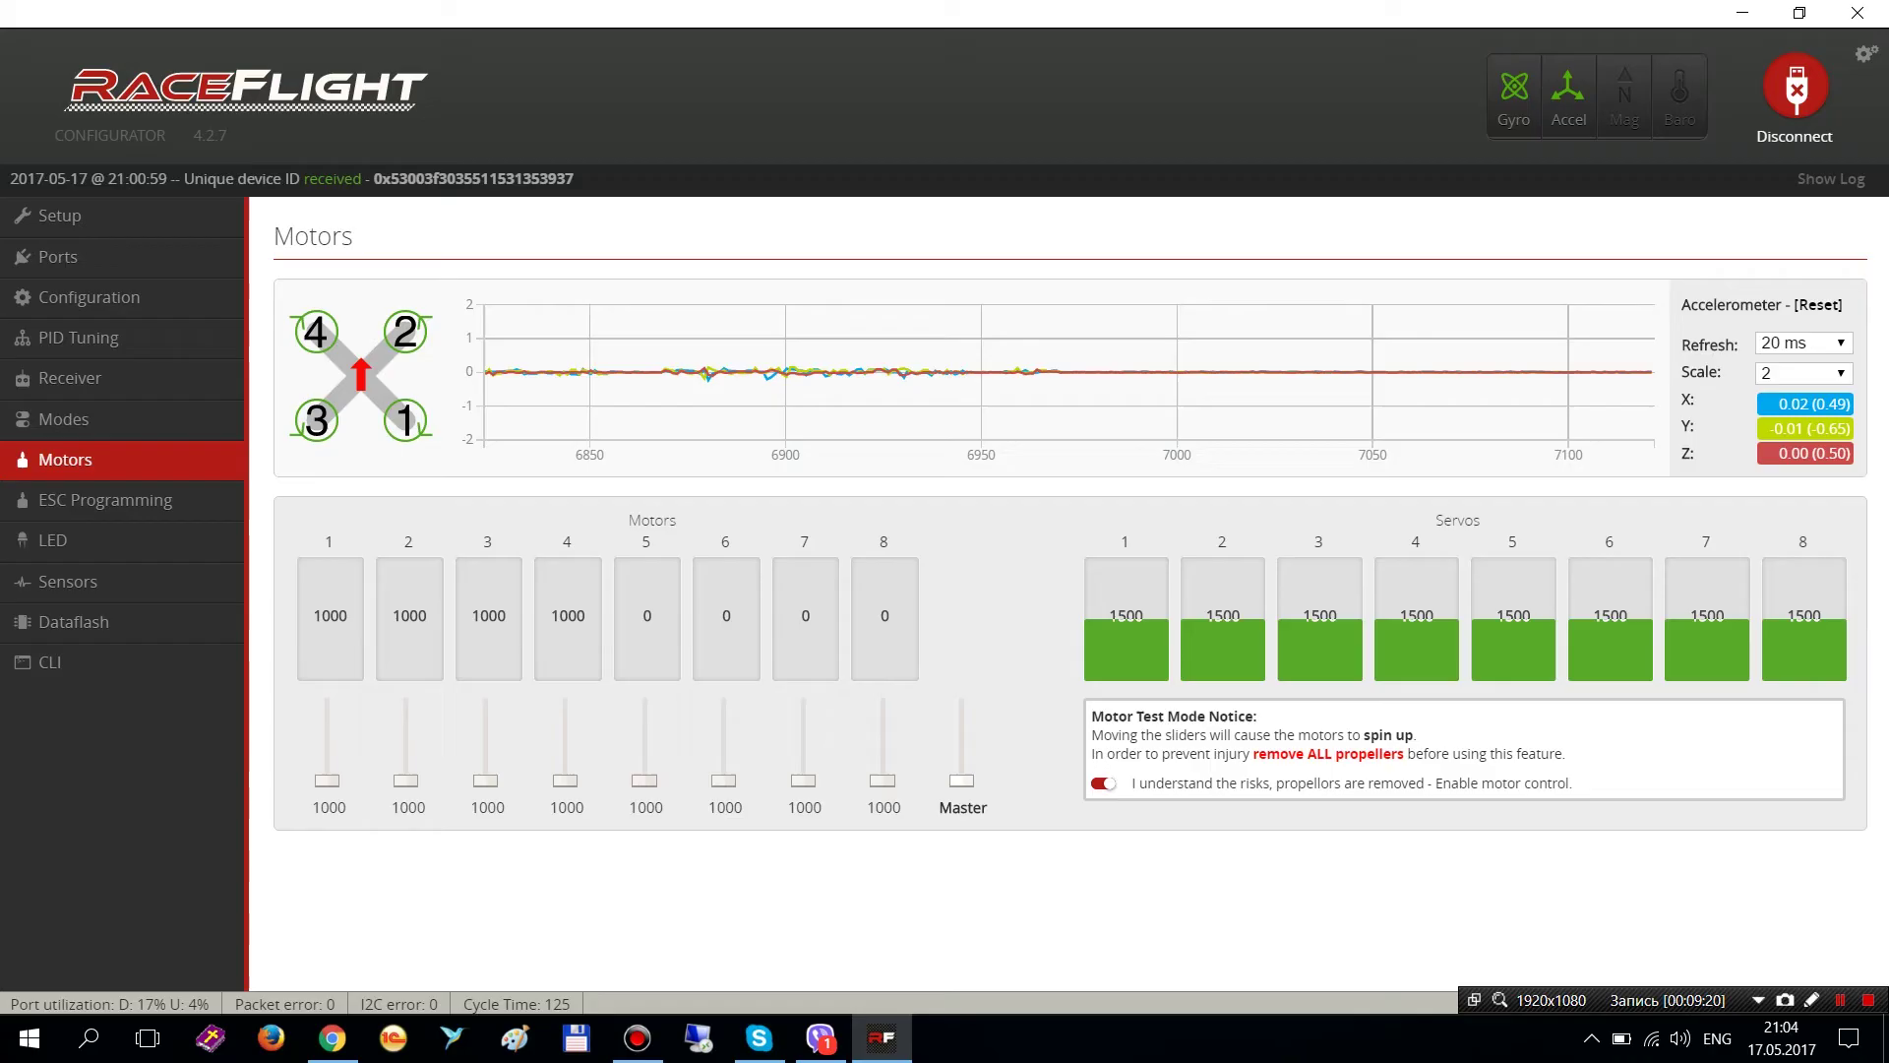
- Raise and lower motors 1 to 4 together in short bursts, ending at 1000, and disable motor control
key("Up")
key("Up")
key("Up")
key("Up")
key("Up")
key("Up")
key("Up")
key("Up")
key("Up")
key("Up")
key("Up")
key("Up")
key("Up")
key("Up")
key("Up")
key("Up")
key("Up")
key("Up")
key("Up")
key("Up")
key("Down")
key("Down")
key("Down")
key("Down")
key("Down")
key("Down")
key("Down")
key("Down")
key("Down")
key("Down")
key("Down")
key("Down")
key("Down")
key("Down")
key("Down")
key("Down")
key("Down")
key("Down")
key("Down")
key("Down")
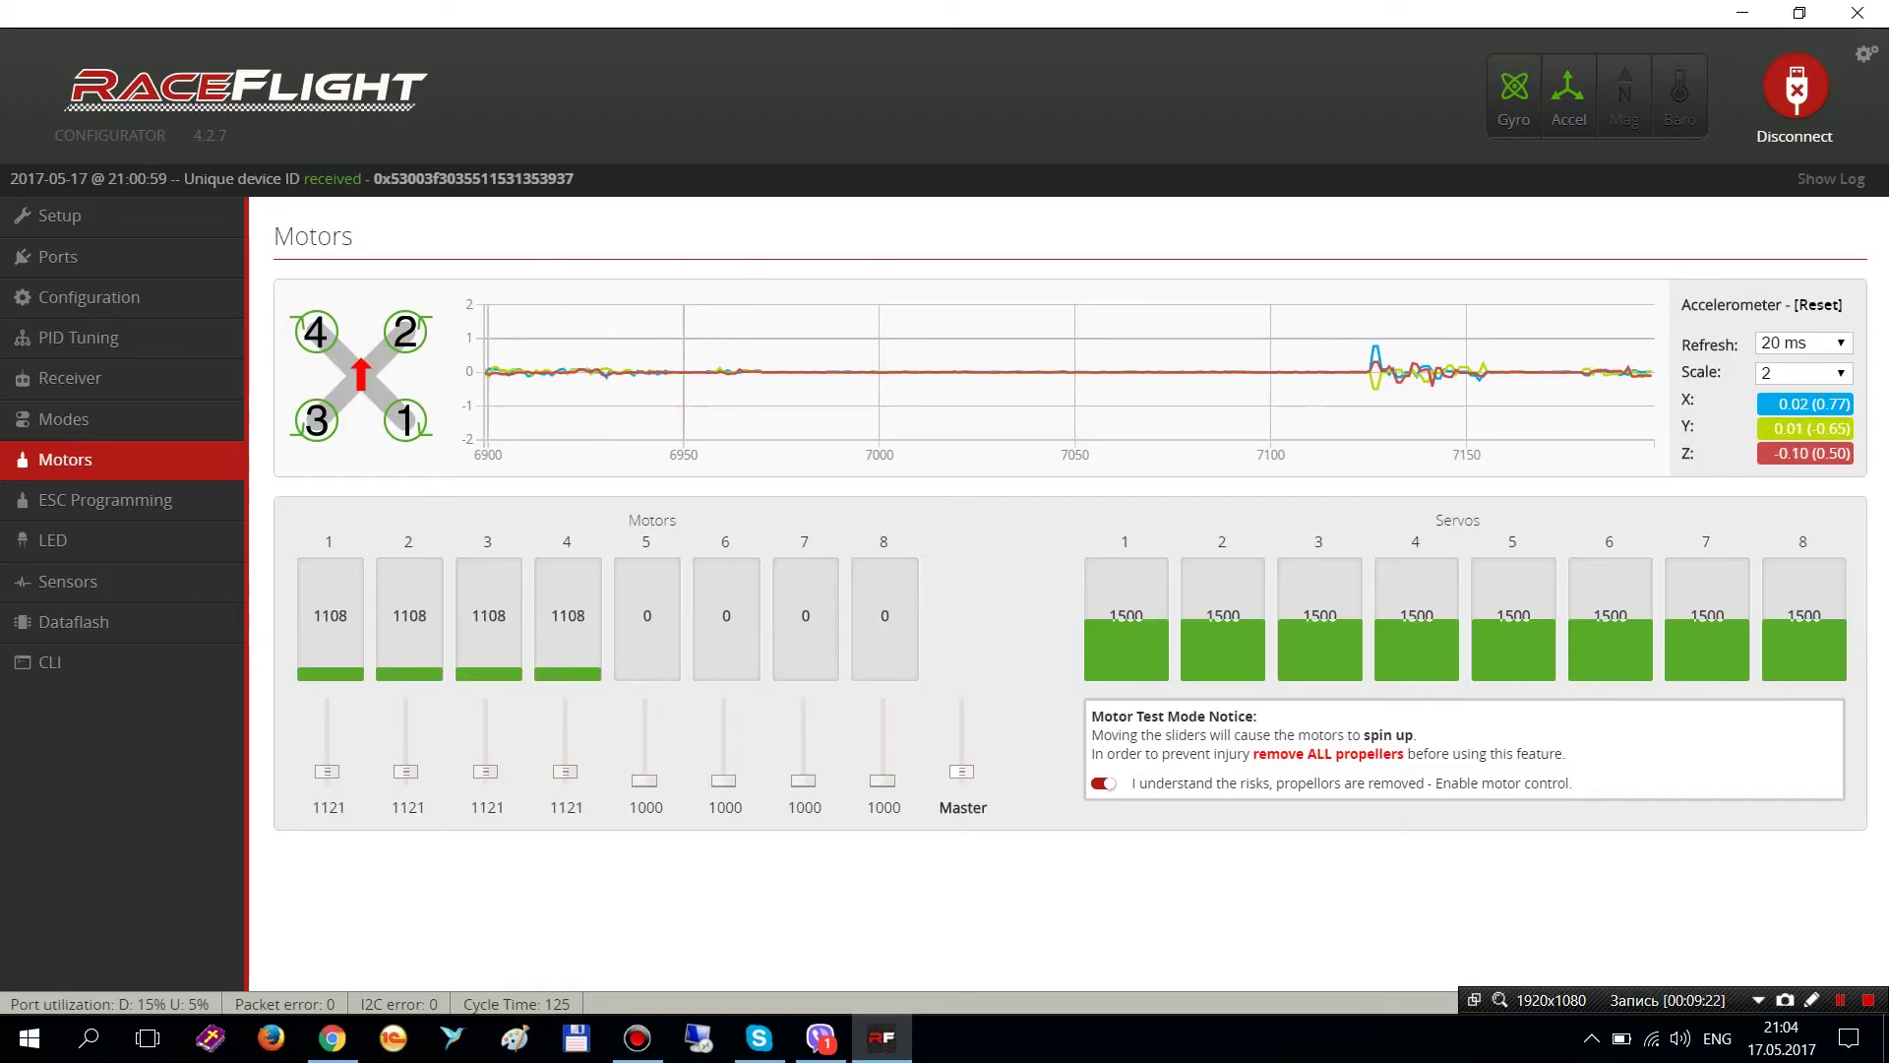
key("Up")
key("Up")
key("Up")
key("Up")
key("Up")
key("Up")
key("Up")
key("Up")
key("Up")
key("Up")
key("Up")
key("Up")
key("Up")
key("Up")
key("Up")
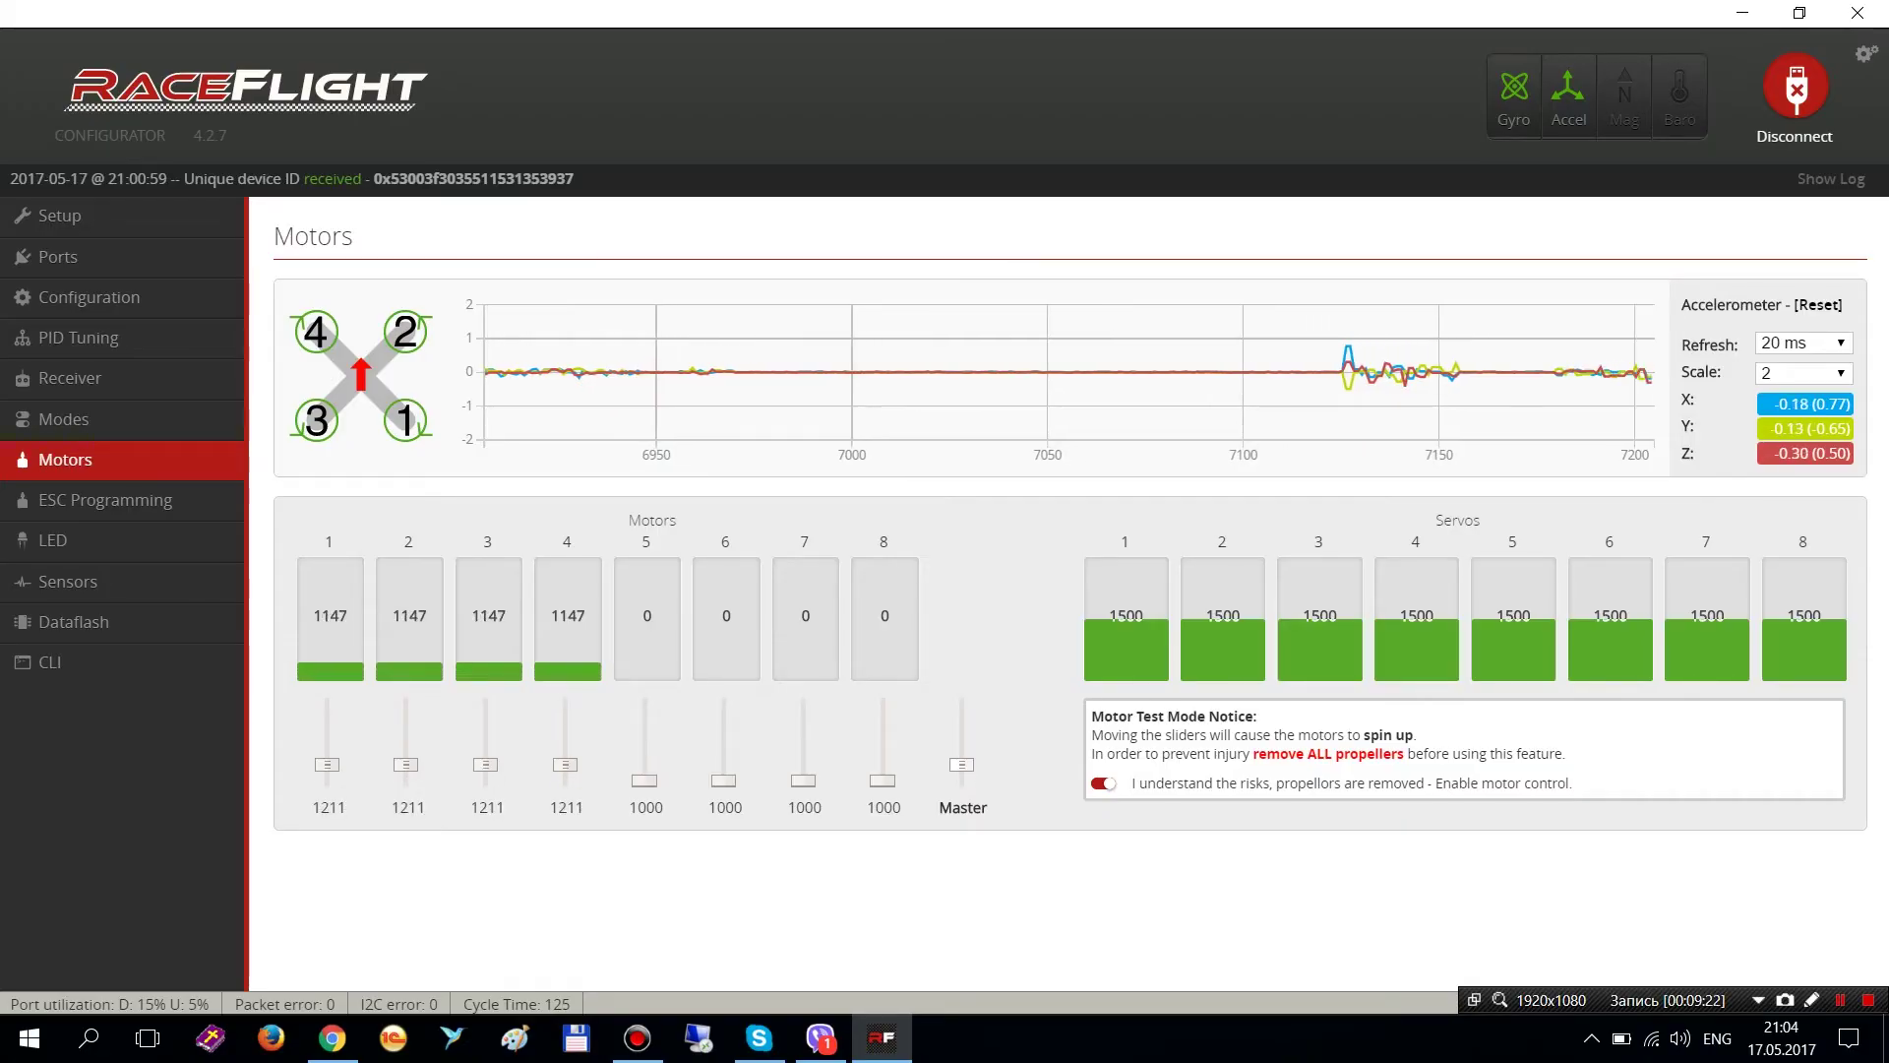
key("Down")
key("Down")
key("Down")
key("Down")
key("Down")
key("Down")
key("Down")
key("Down")
key("Down")
key("Down")
key("Down")
key("Down")
key("Down")
key("Down")
key("Down")
key("Down")
key("Down")
key("Down")
key("Down")
key("Down")
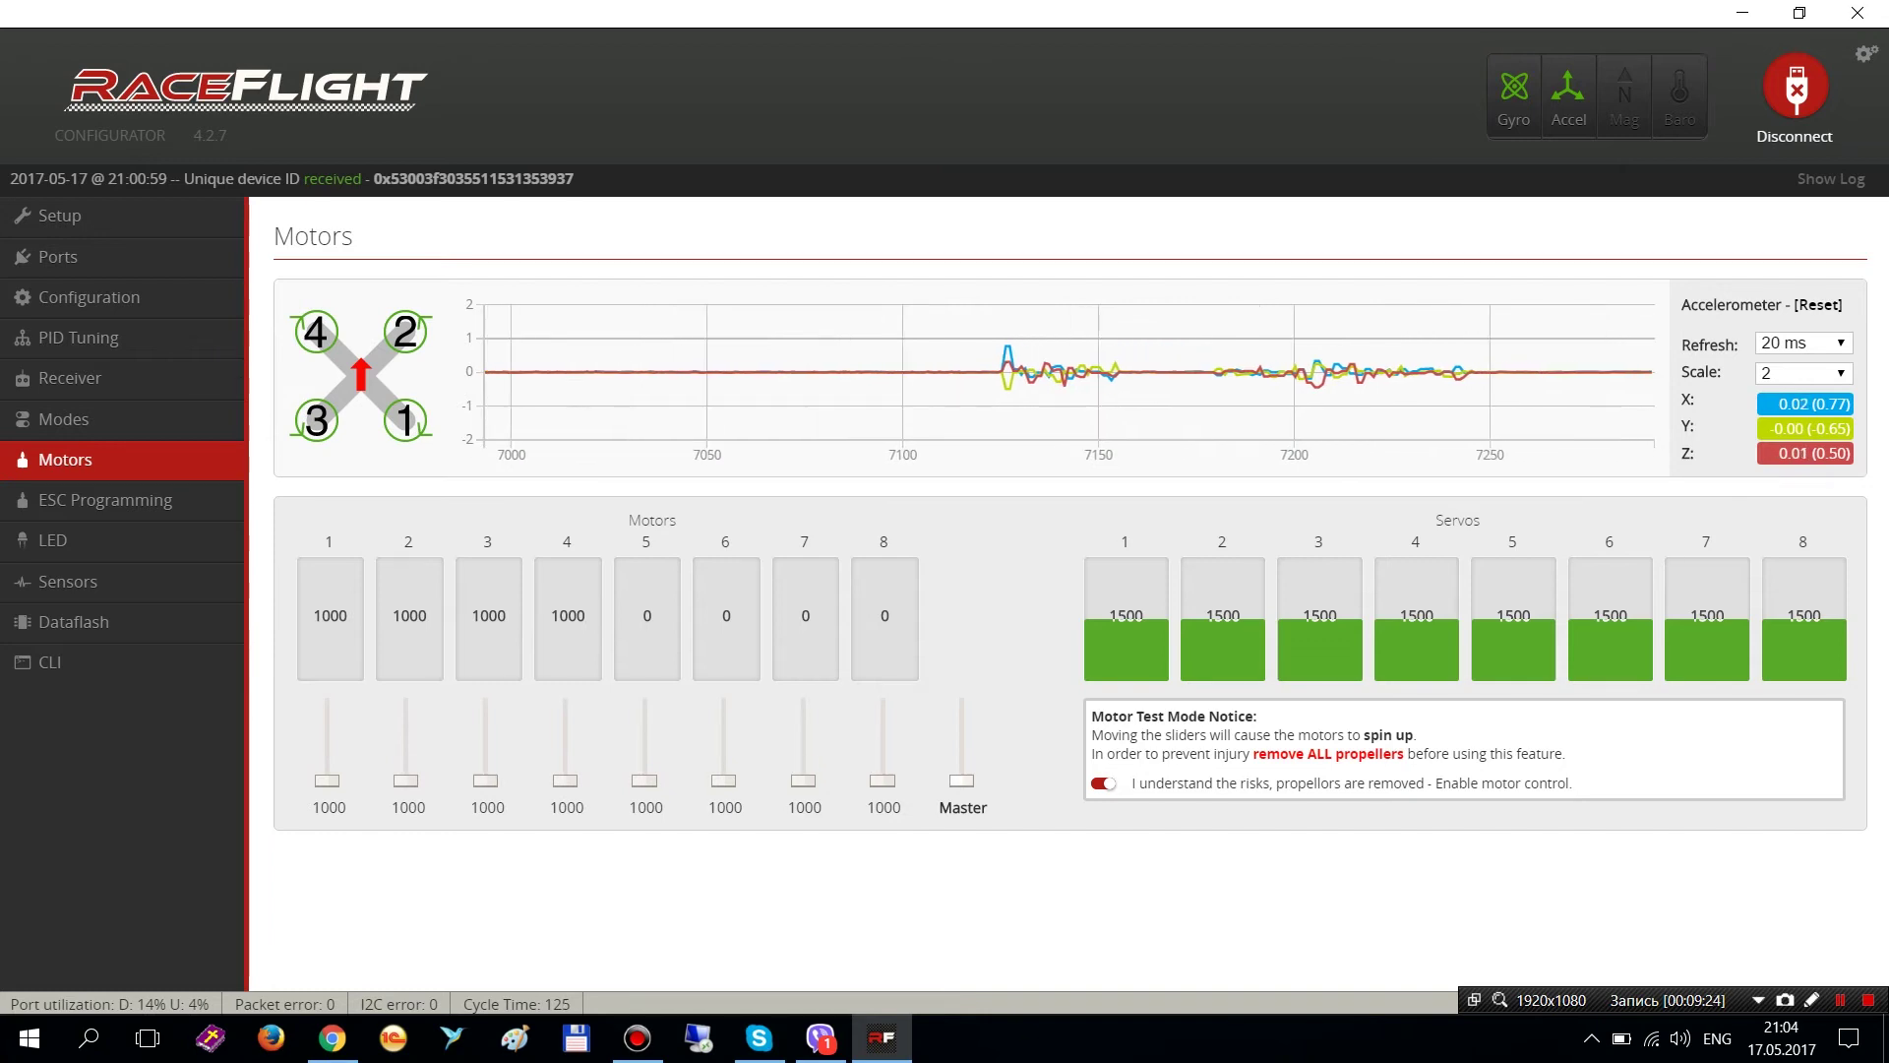
key("Tab")
key("space")
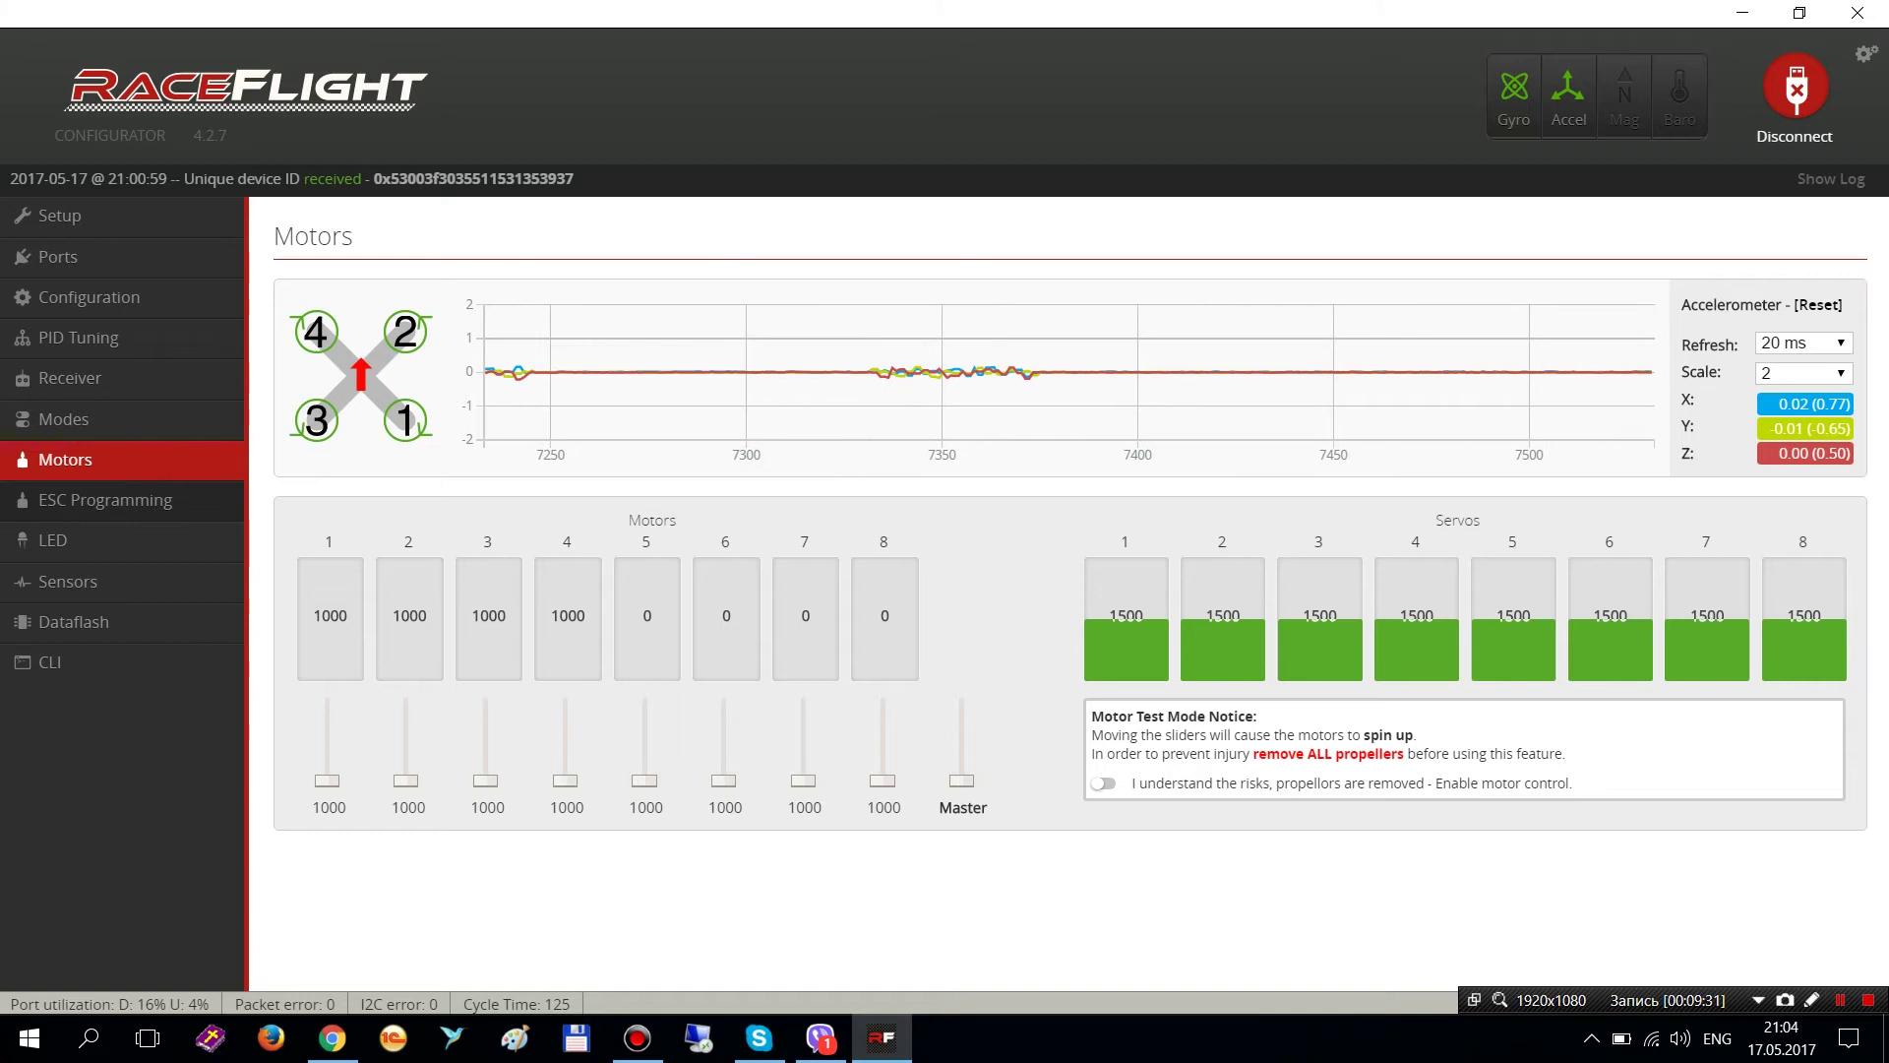
- Open ESC Programming, confirm that the propellers are off, and review the motor directions and shared ESC settings
left_click(99, 499)
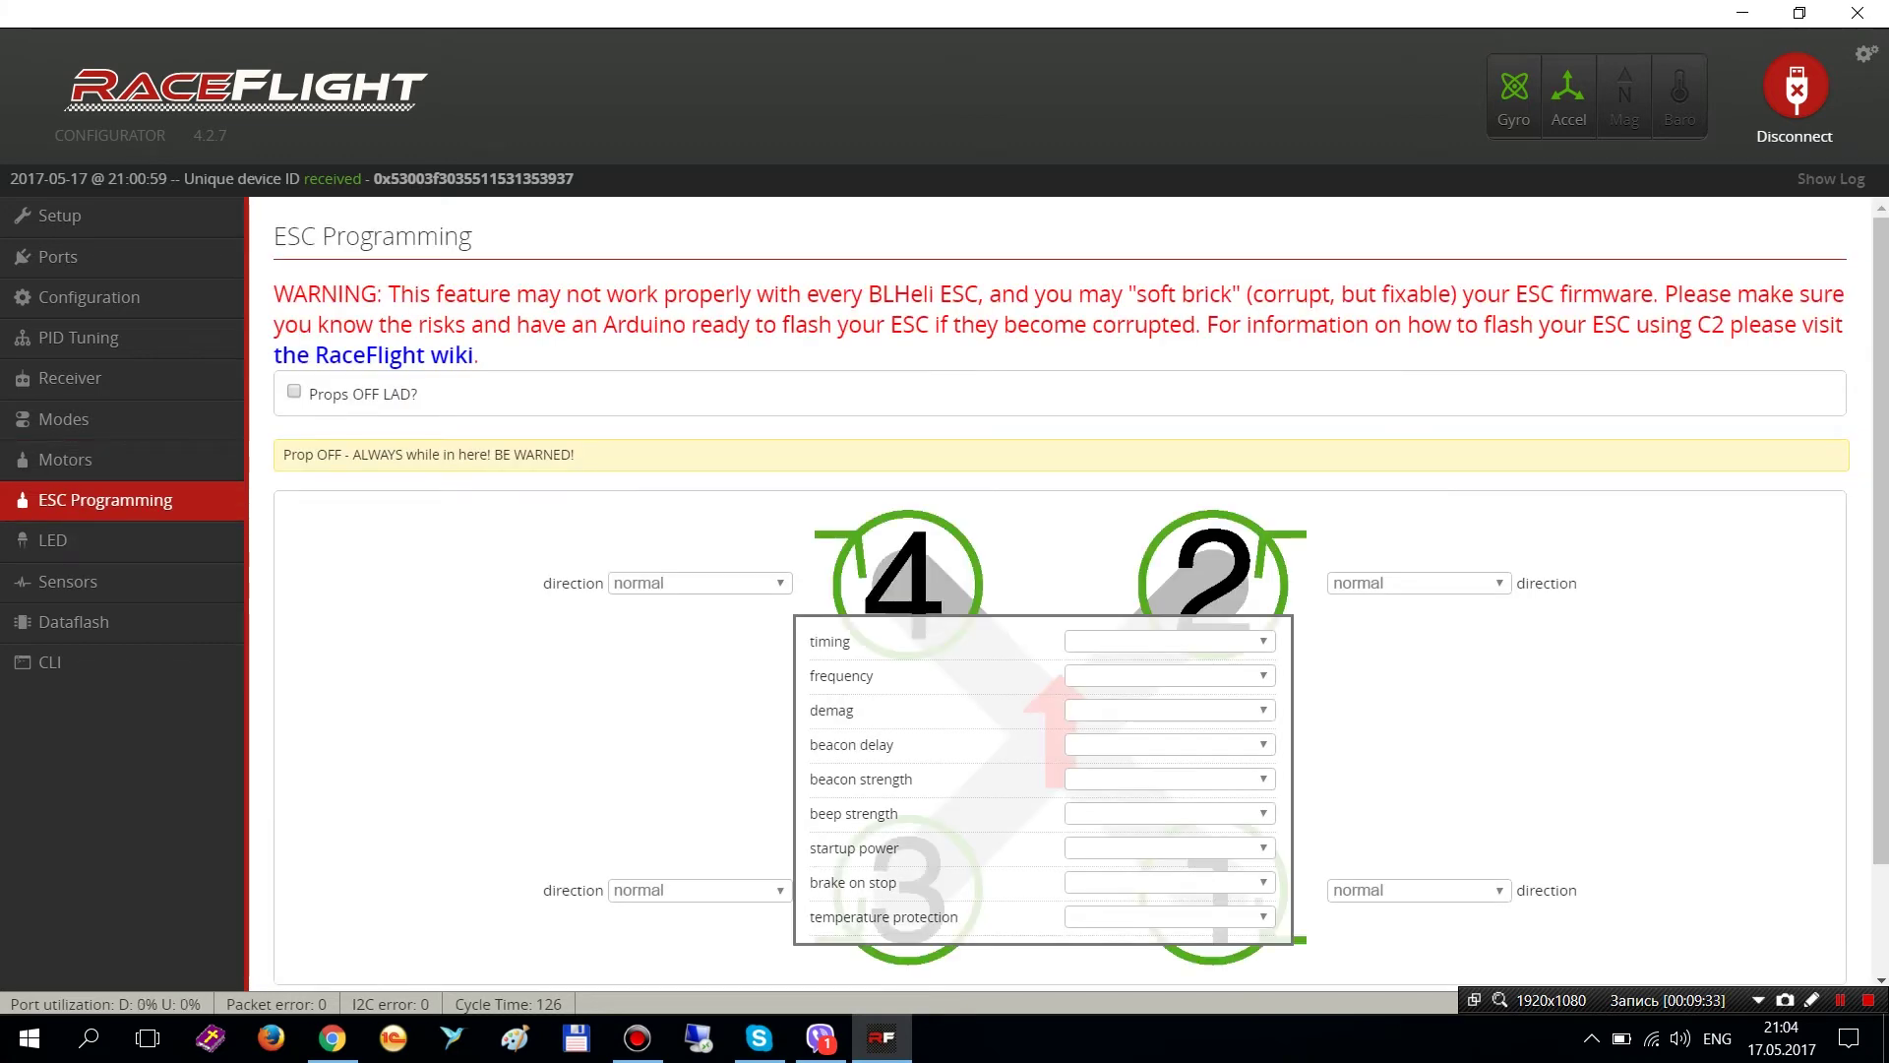
scroll(1081, 597, "down", 1)
scroll(1080, 597, "down", 1)
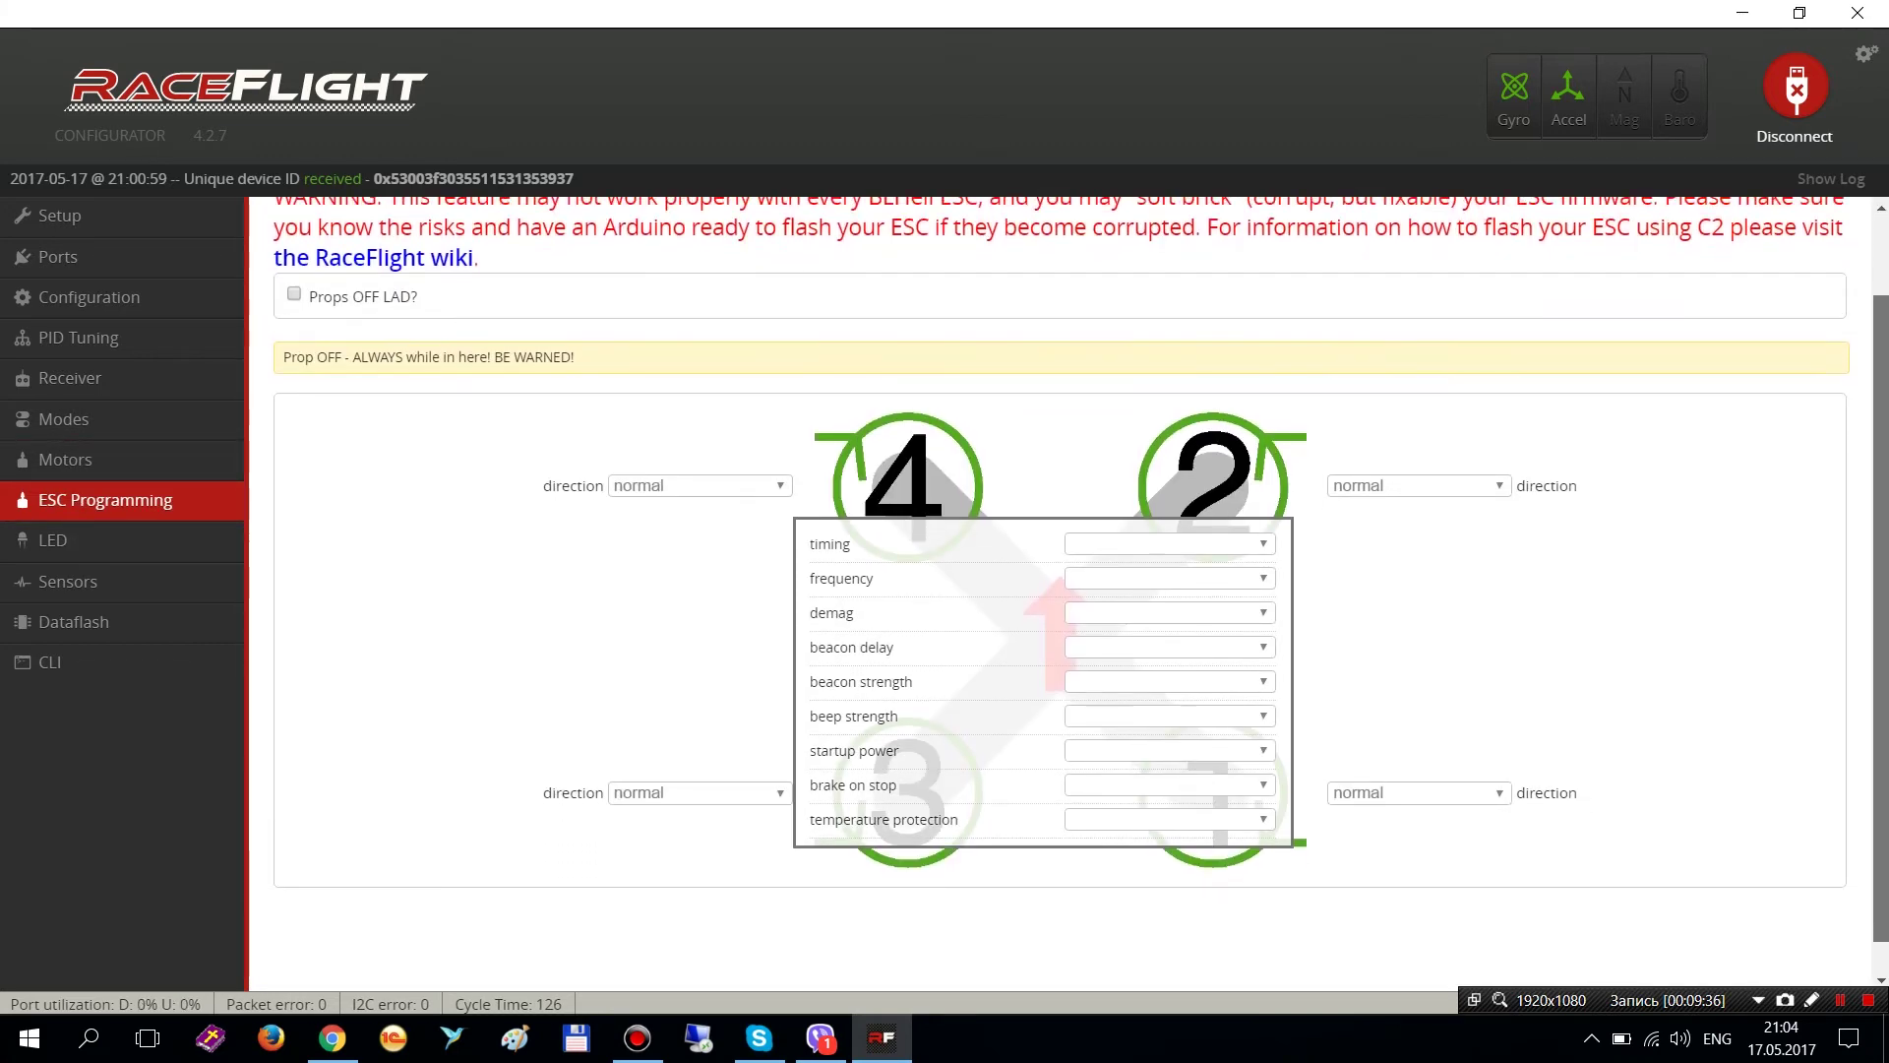
scroll(1081, 597, "up", 2)
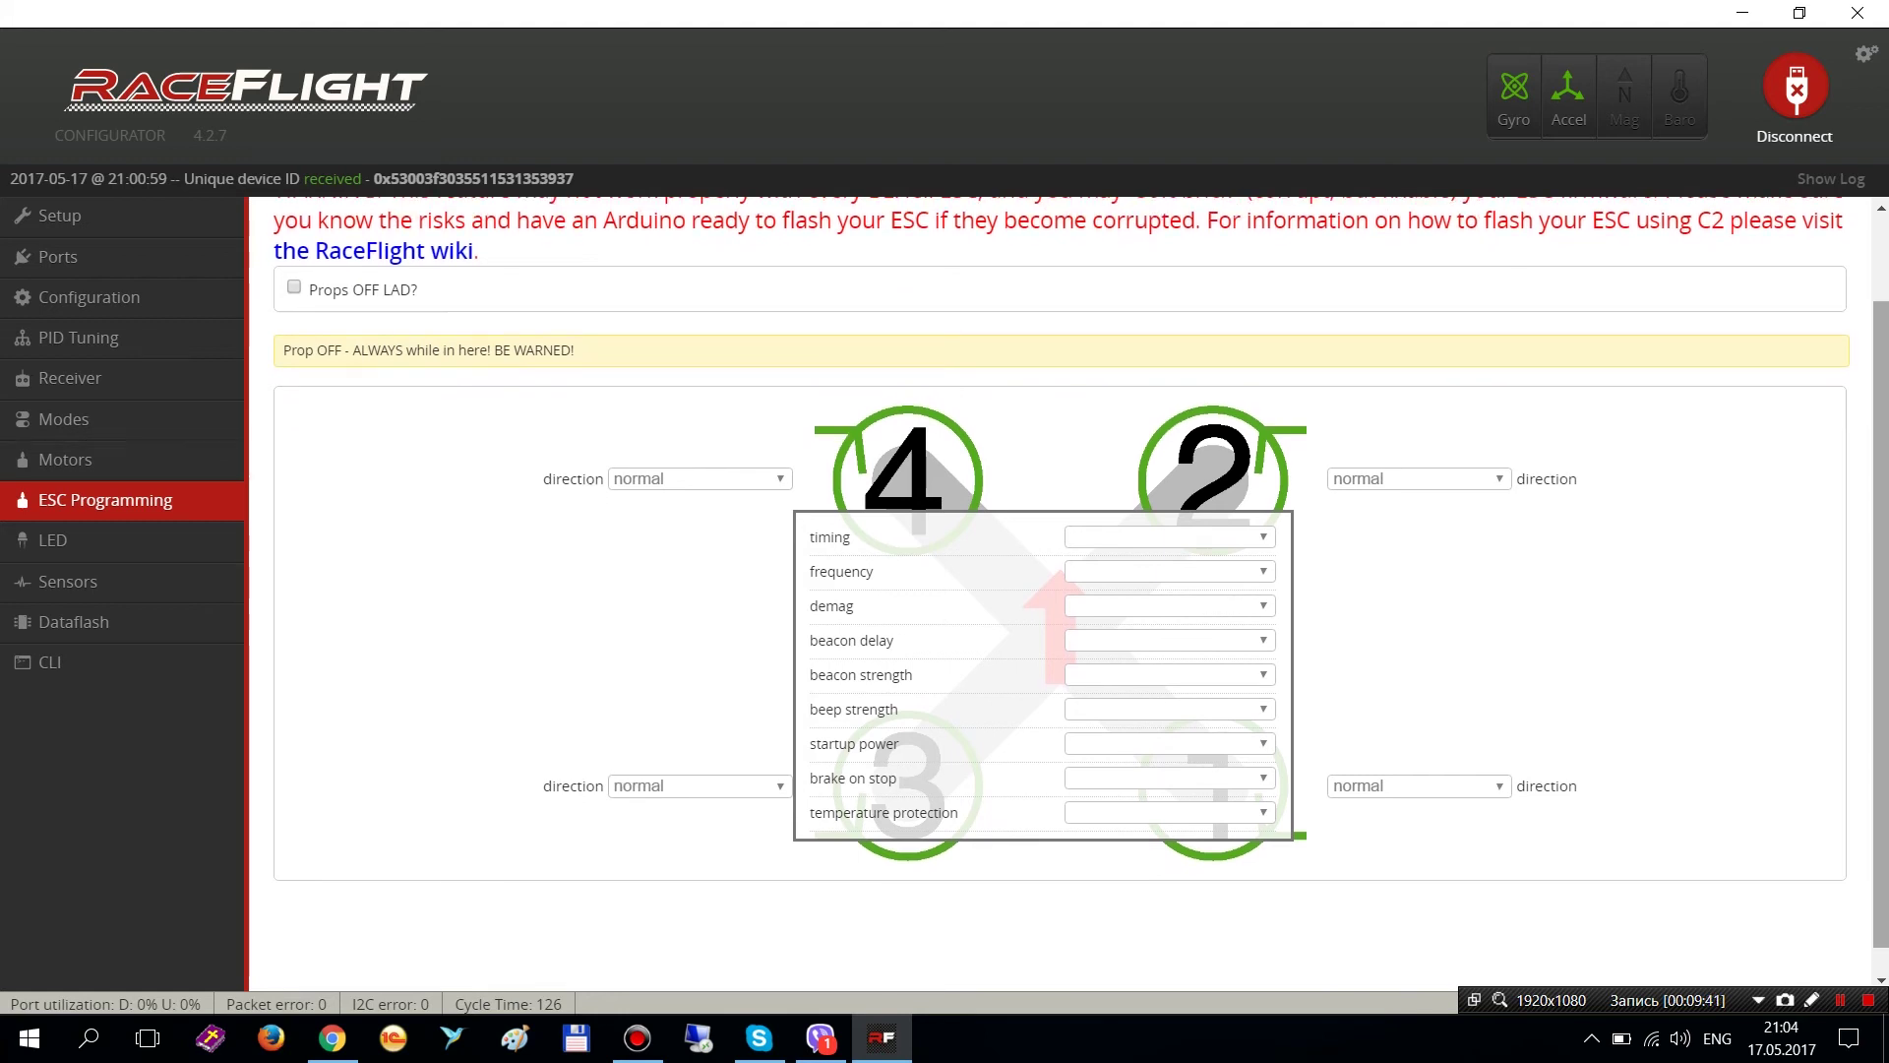
scroll(1080, 571, "up", 1)
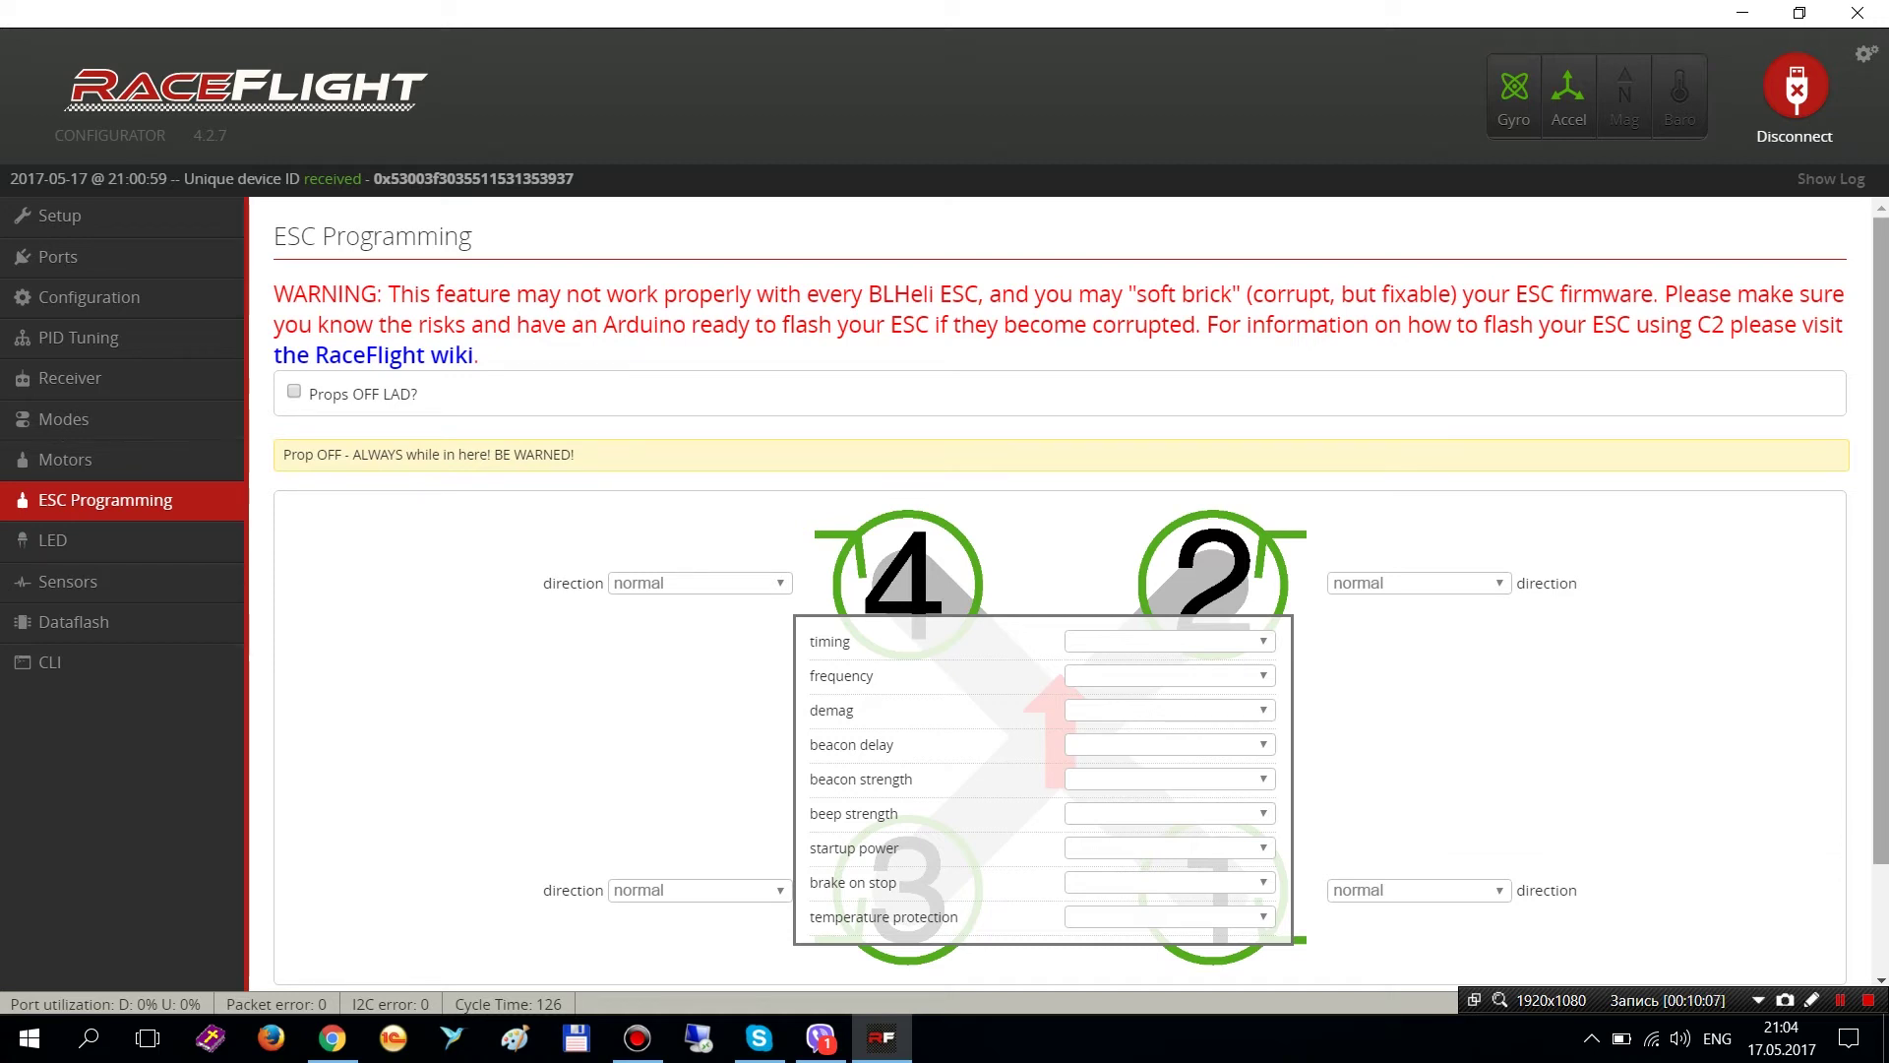
scroll(1081, 590, "down", 1)
scroll(1081, 591, "up", 1)
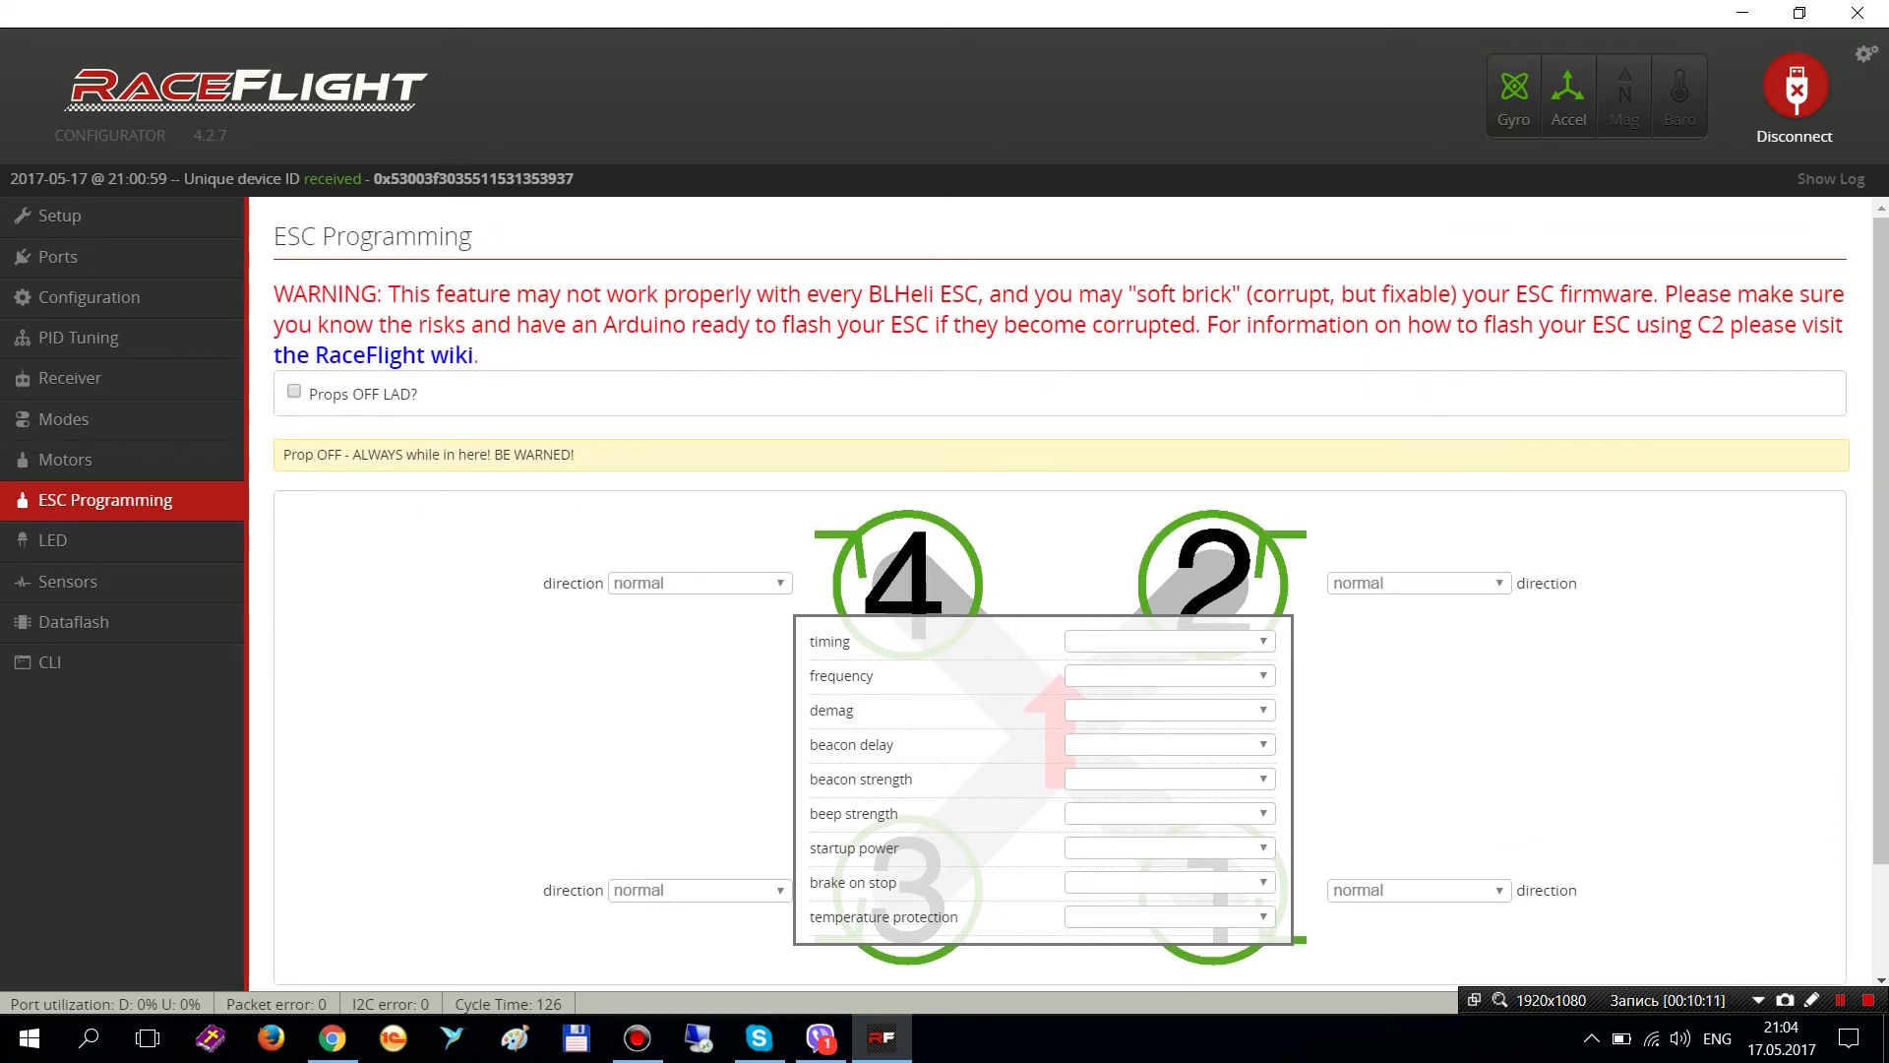
scroll(1061, 595, "down", 1)
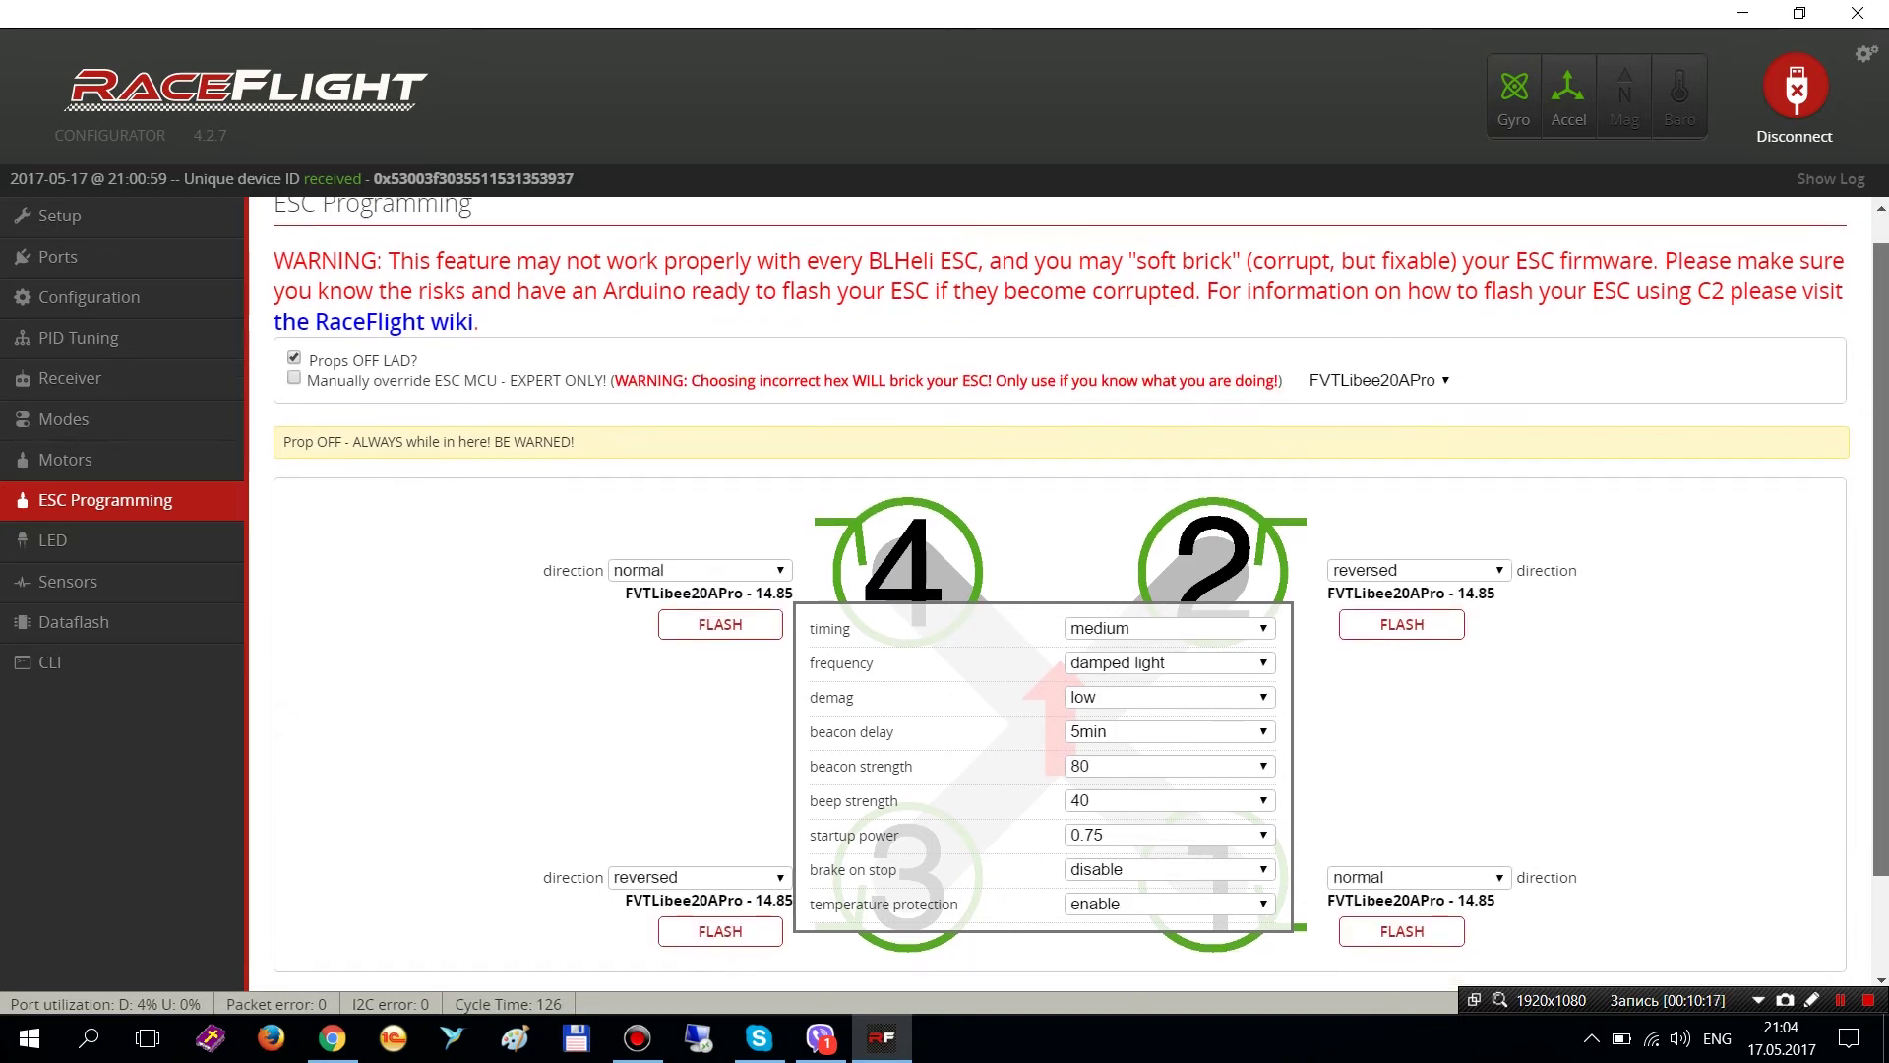
scroll(1068, 593, "down", 2)
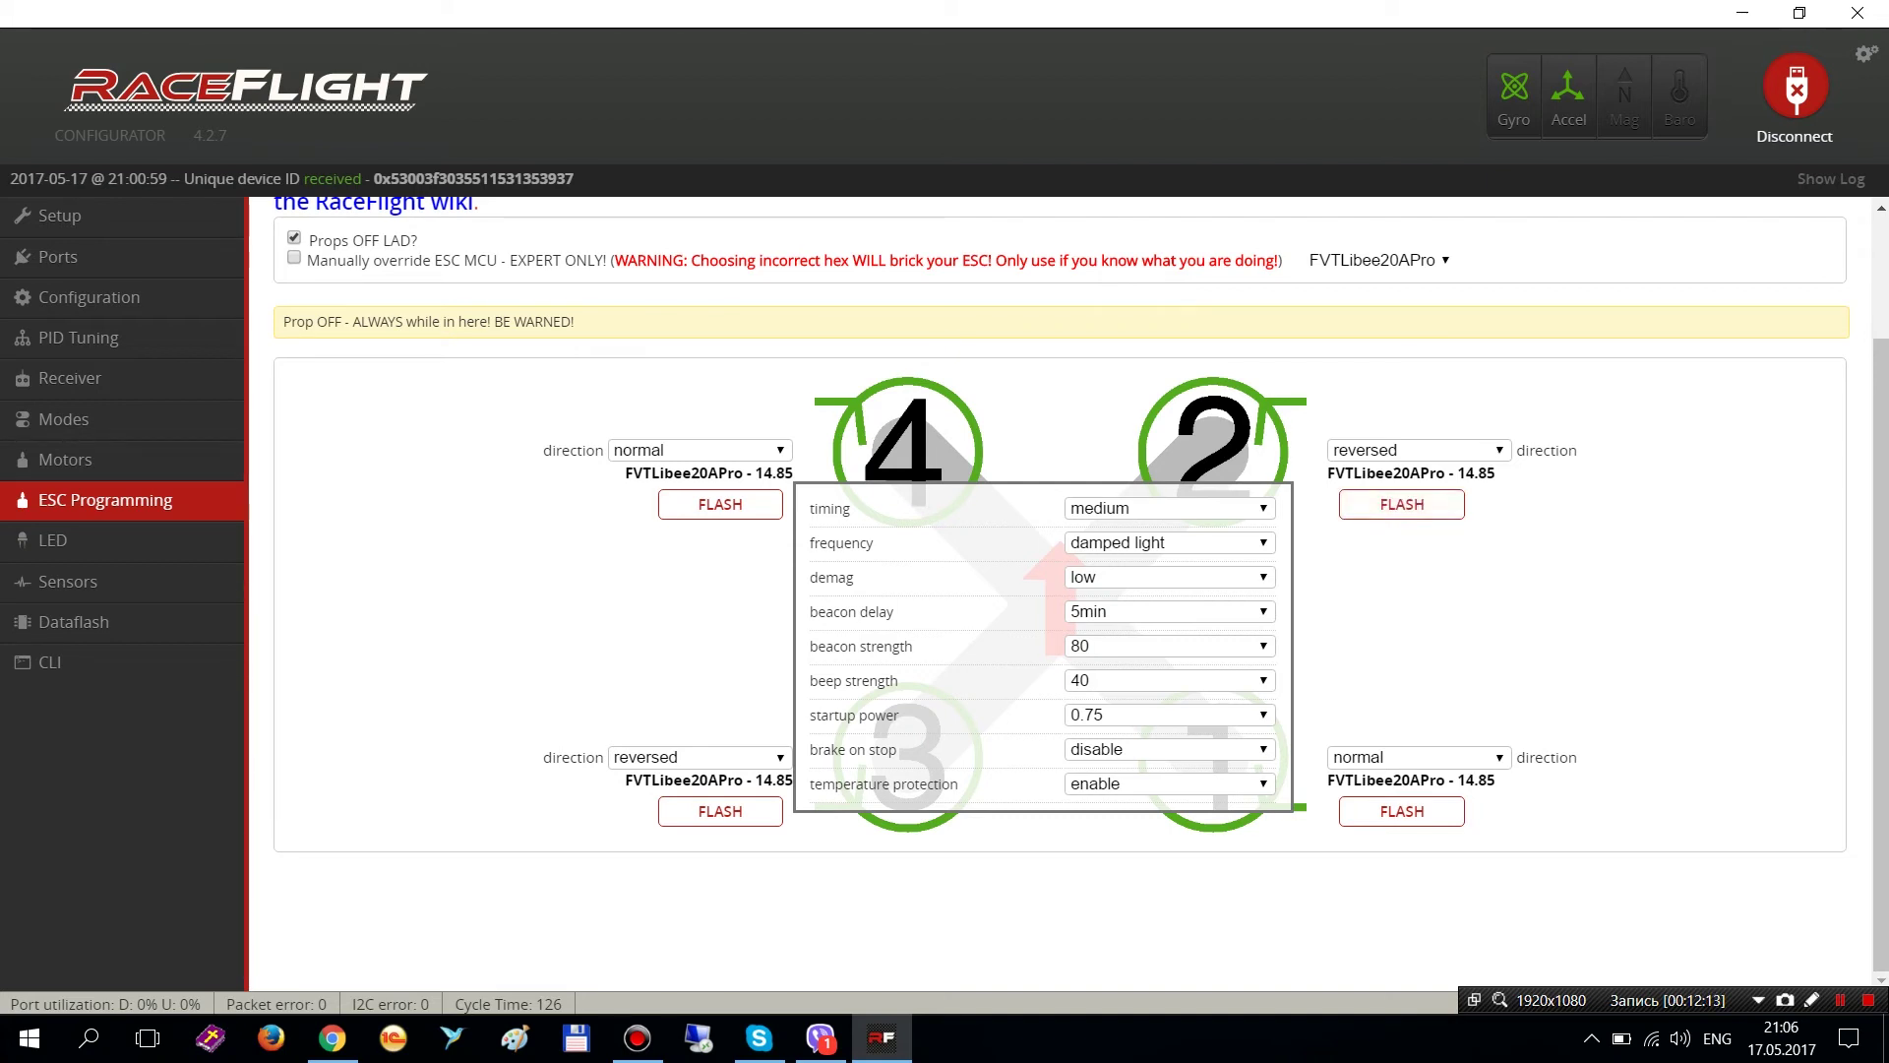
- Look through the ESC types available for the manual MCU override, keeping FVTLibee20APro
left_click(1377, 260)
key("Up")
key("Up")
key("Up")
key("Up")
key("Up")
key("Up")
key("Up")
key("Up")
key("Up")
key("Up")
key("Up")
key("Up")
key("Up")
key("Up")
key("Up")
key("Up")
key("Down")
key("Down")
key("Down")
key("Down")
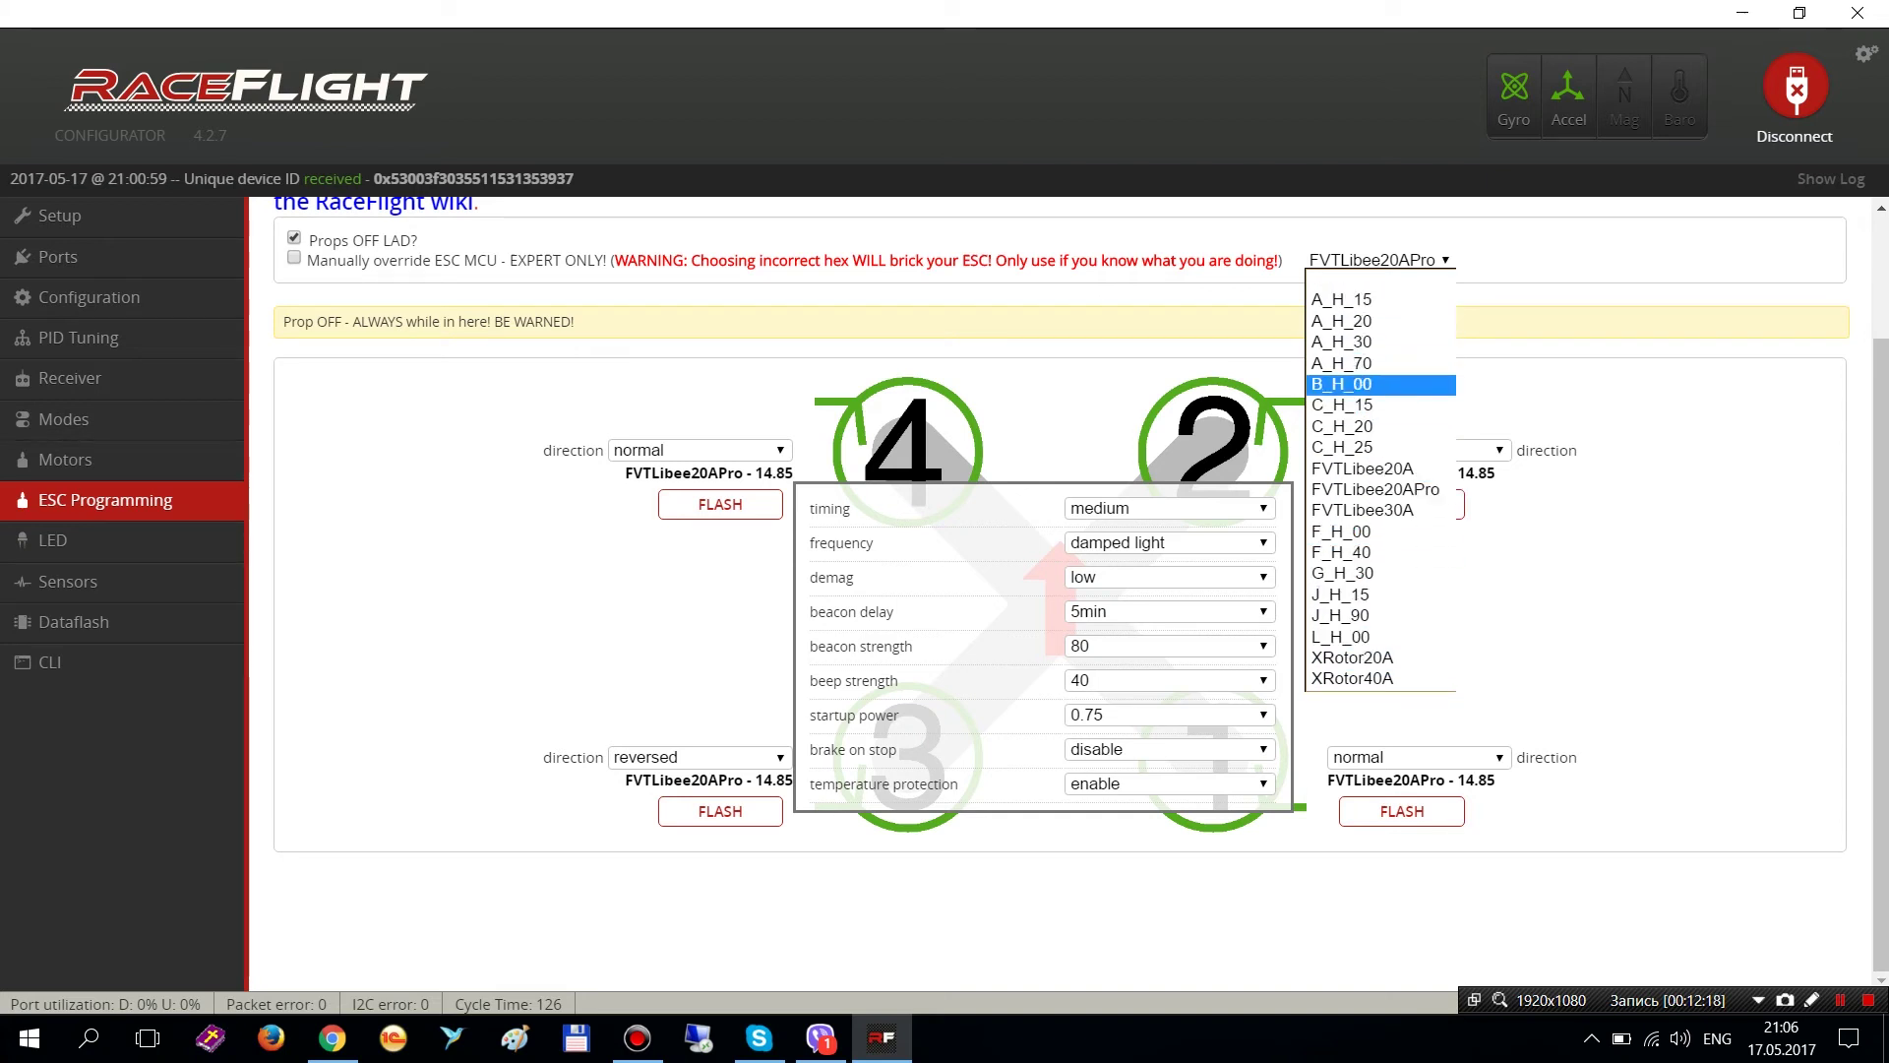
key("Escape")
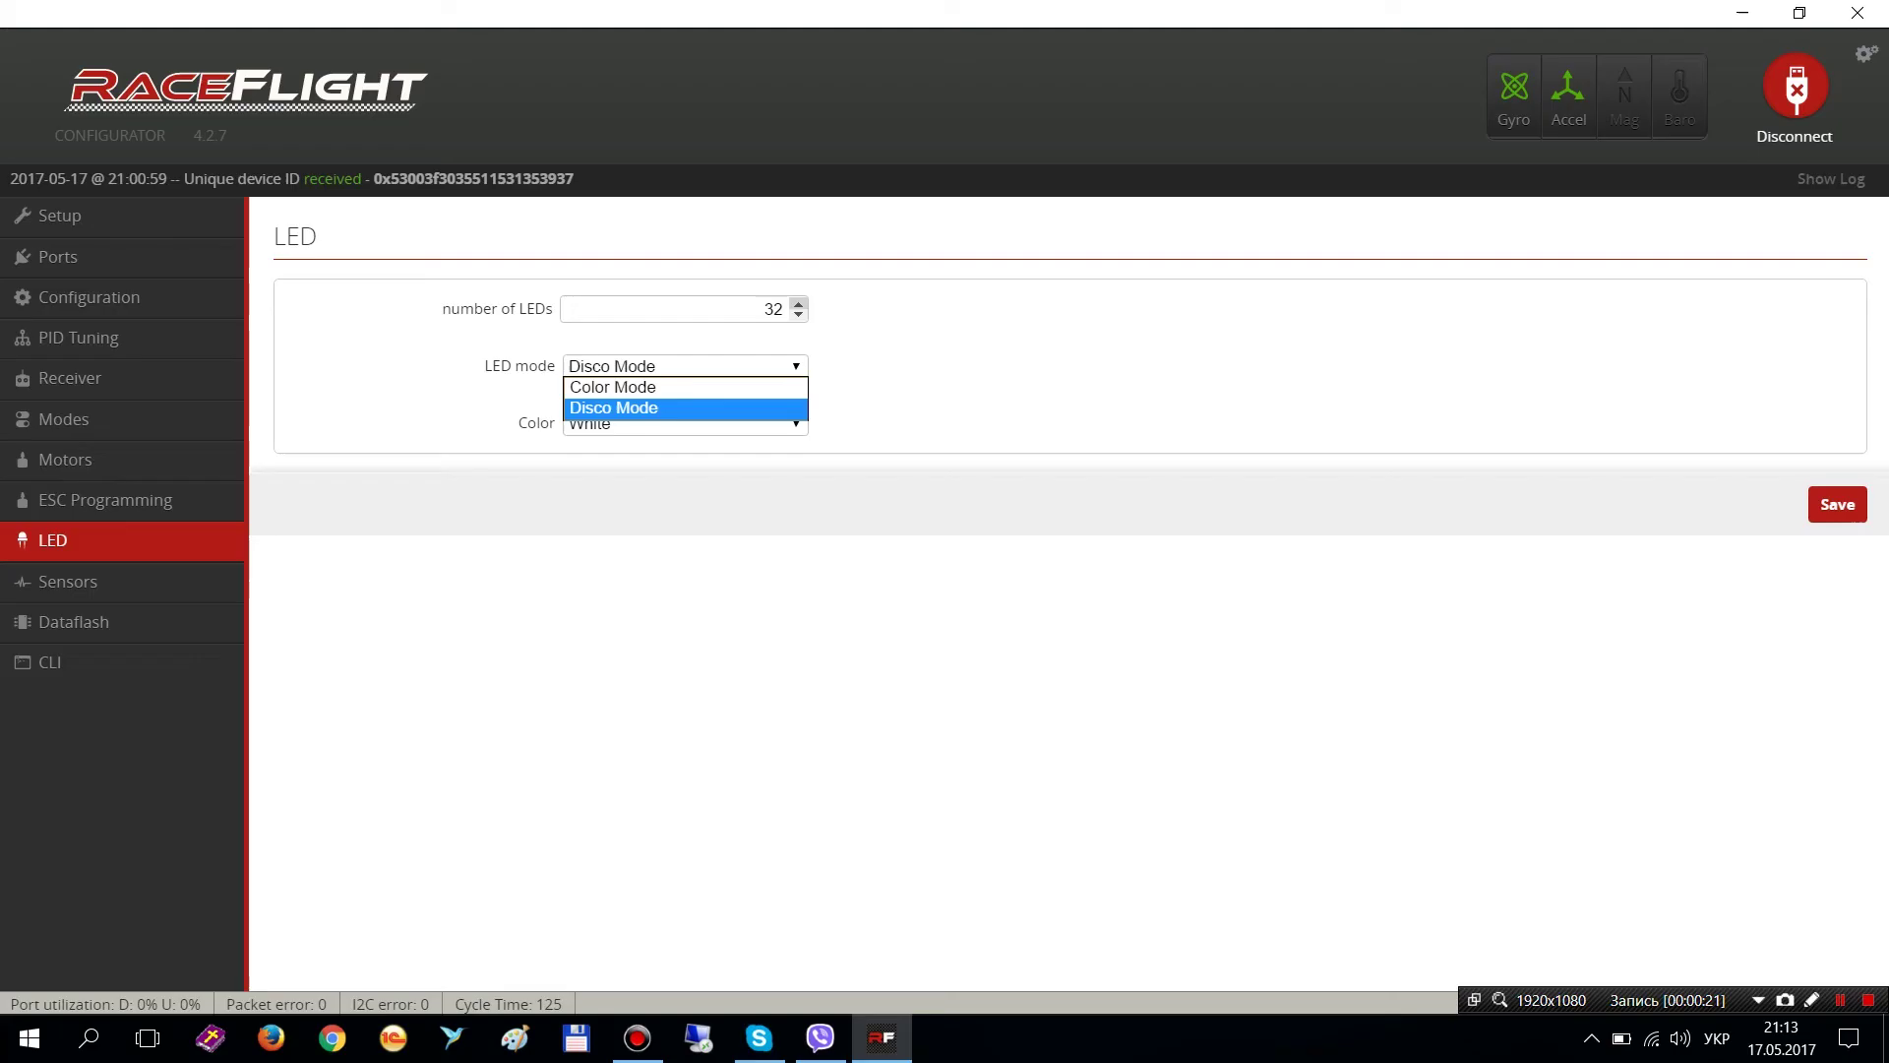
- Try 30 as the number of LEDs, set it back to 32, and keep Disco Mode as the LED mode
left_click(614, 408)
left_click(798, 314)
left_click(798, 314)
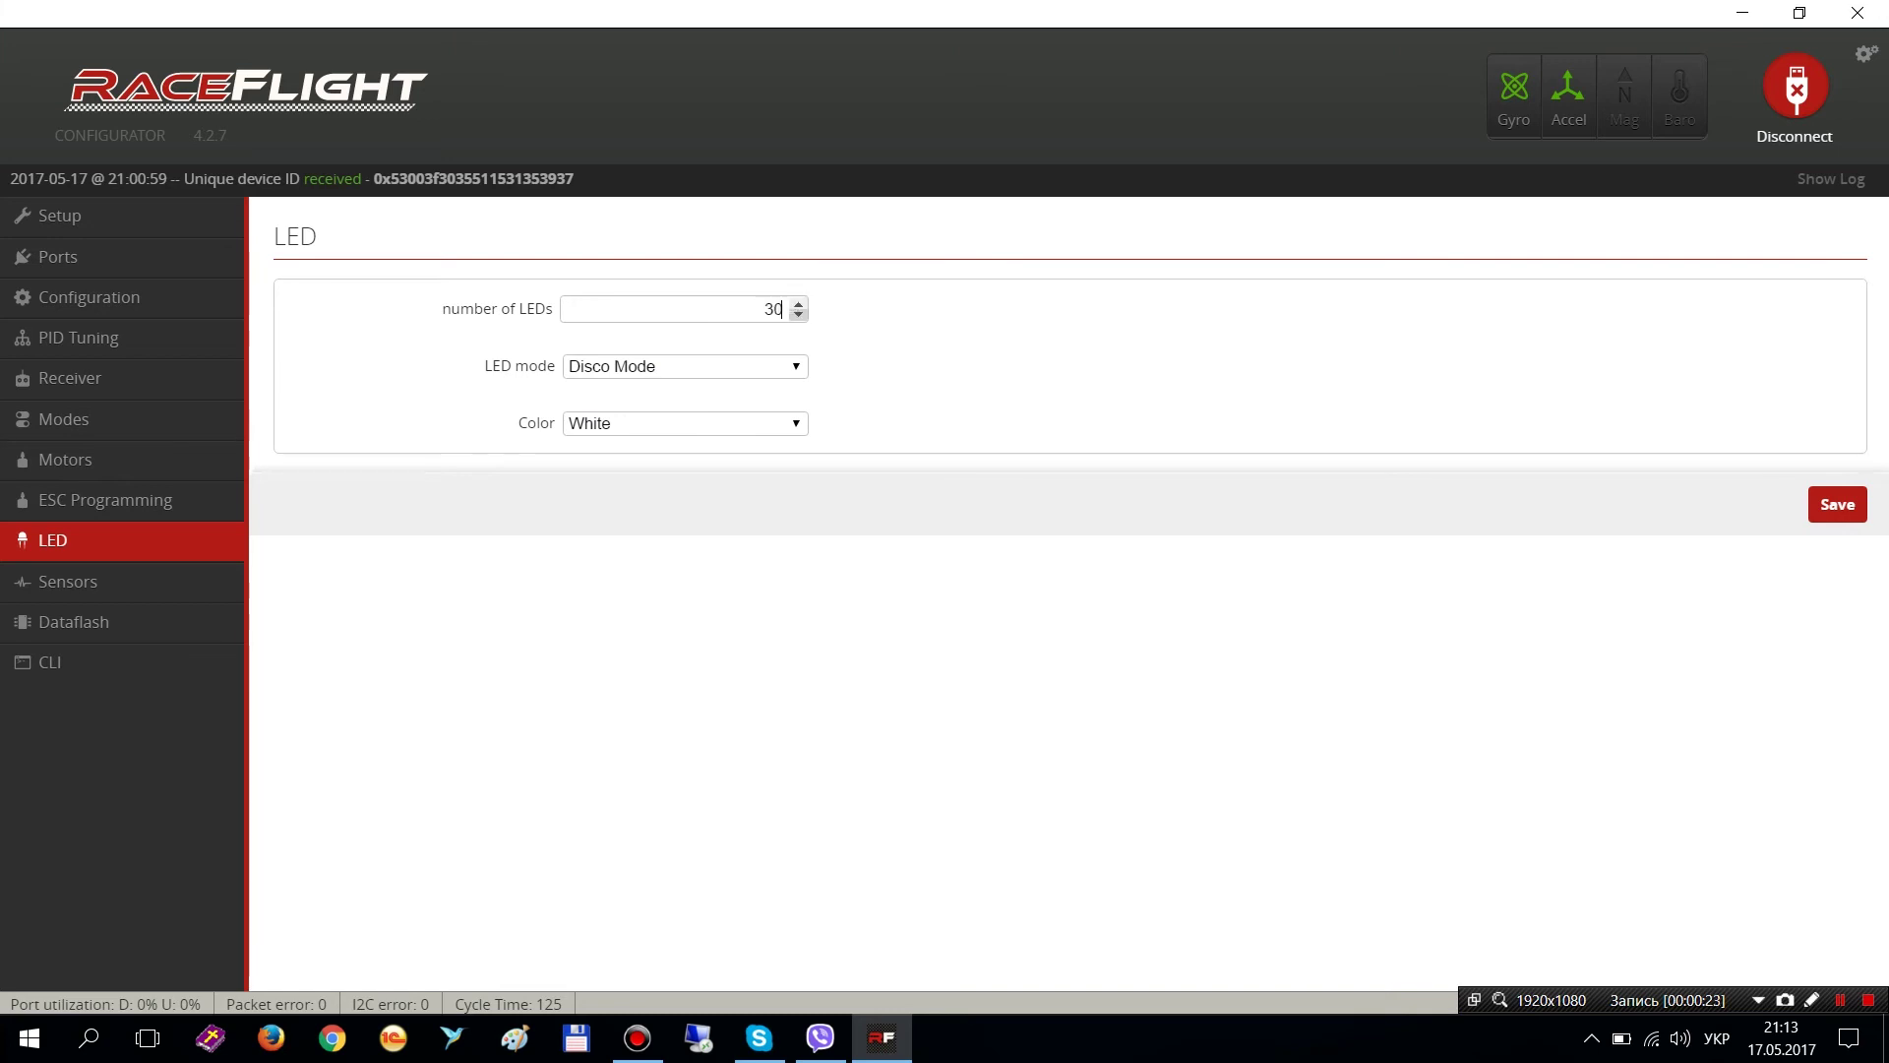
left_click(798, 303)
left_click(798, 303)
left_click(684, 366)
left_click(614, 407)
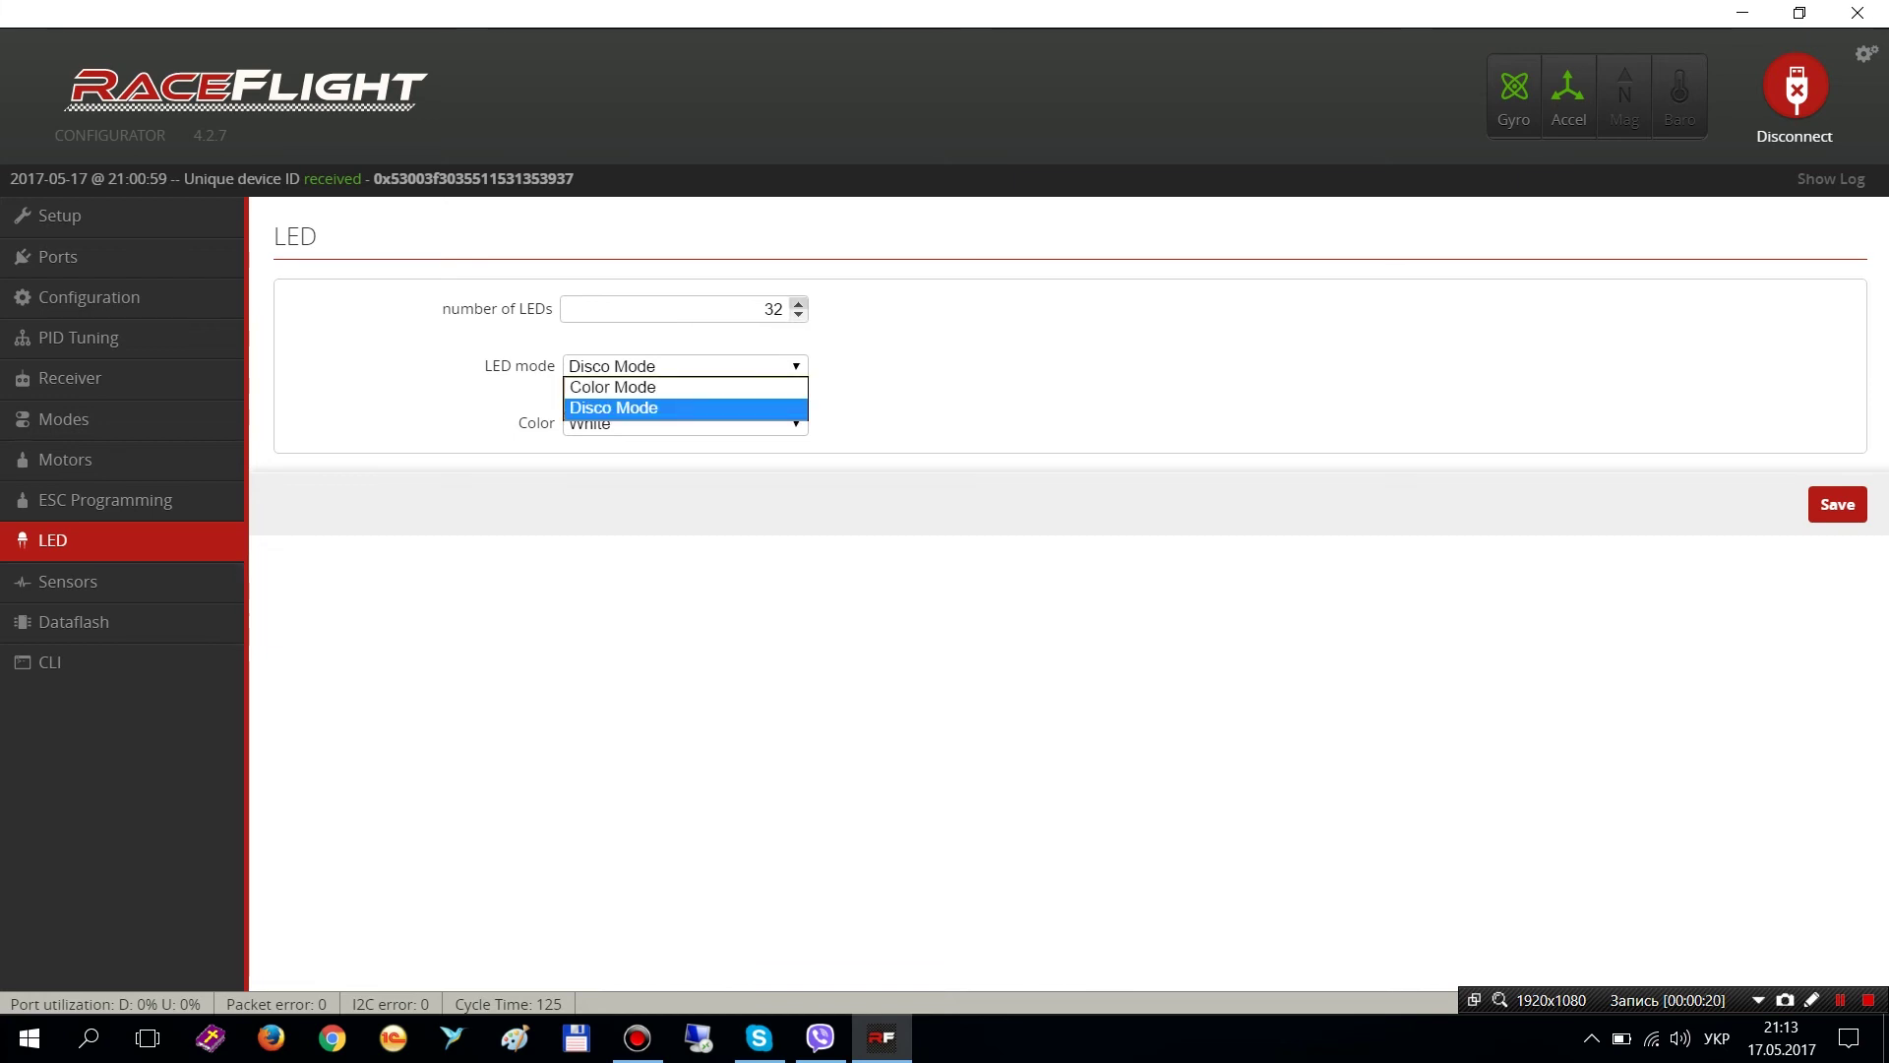
- Keep 32 as the number of LEDs and set the LED mode to Color Mode
left_click(799, 313)
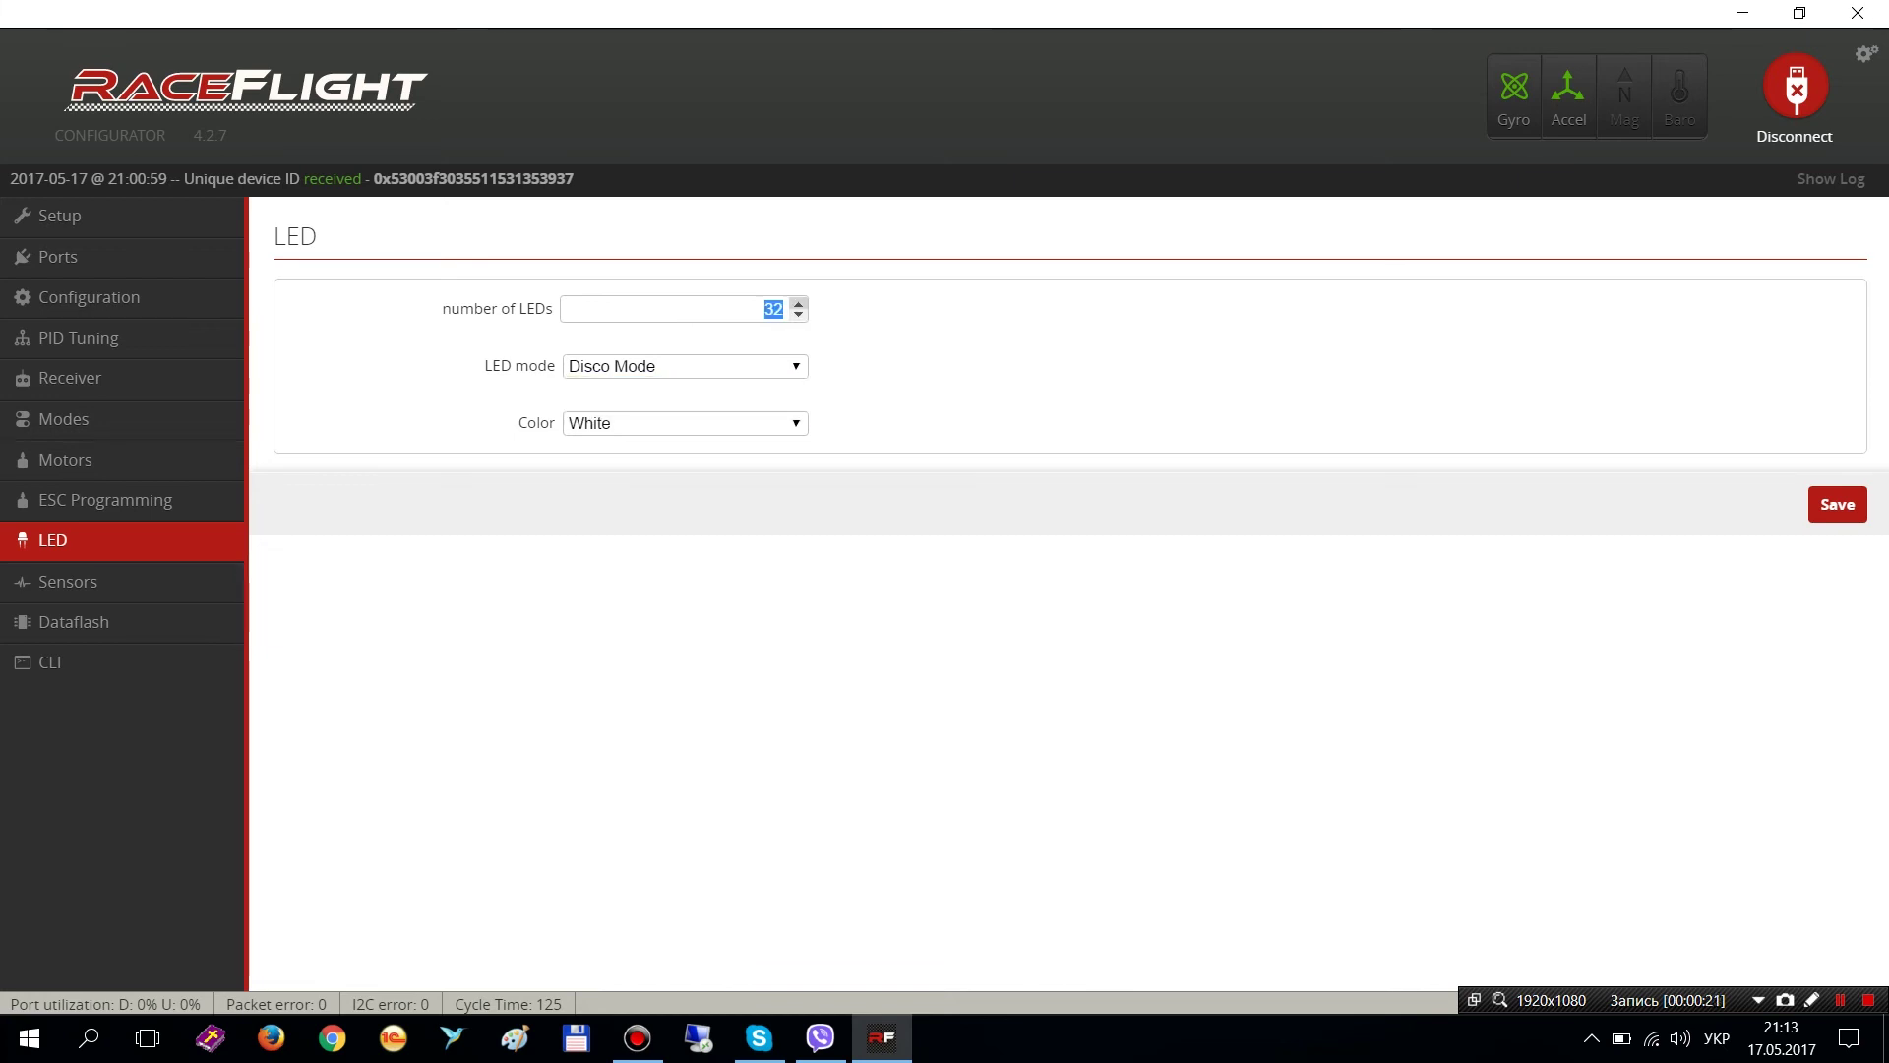
left_click(798, 314)
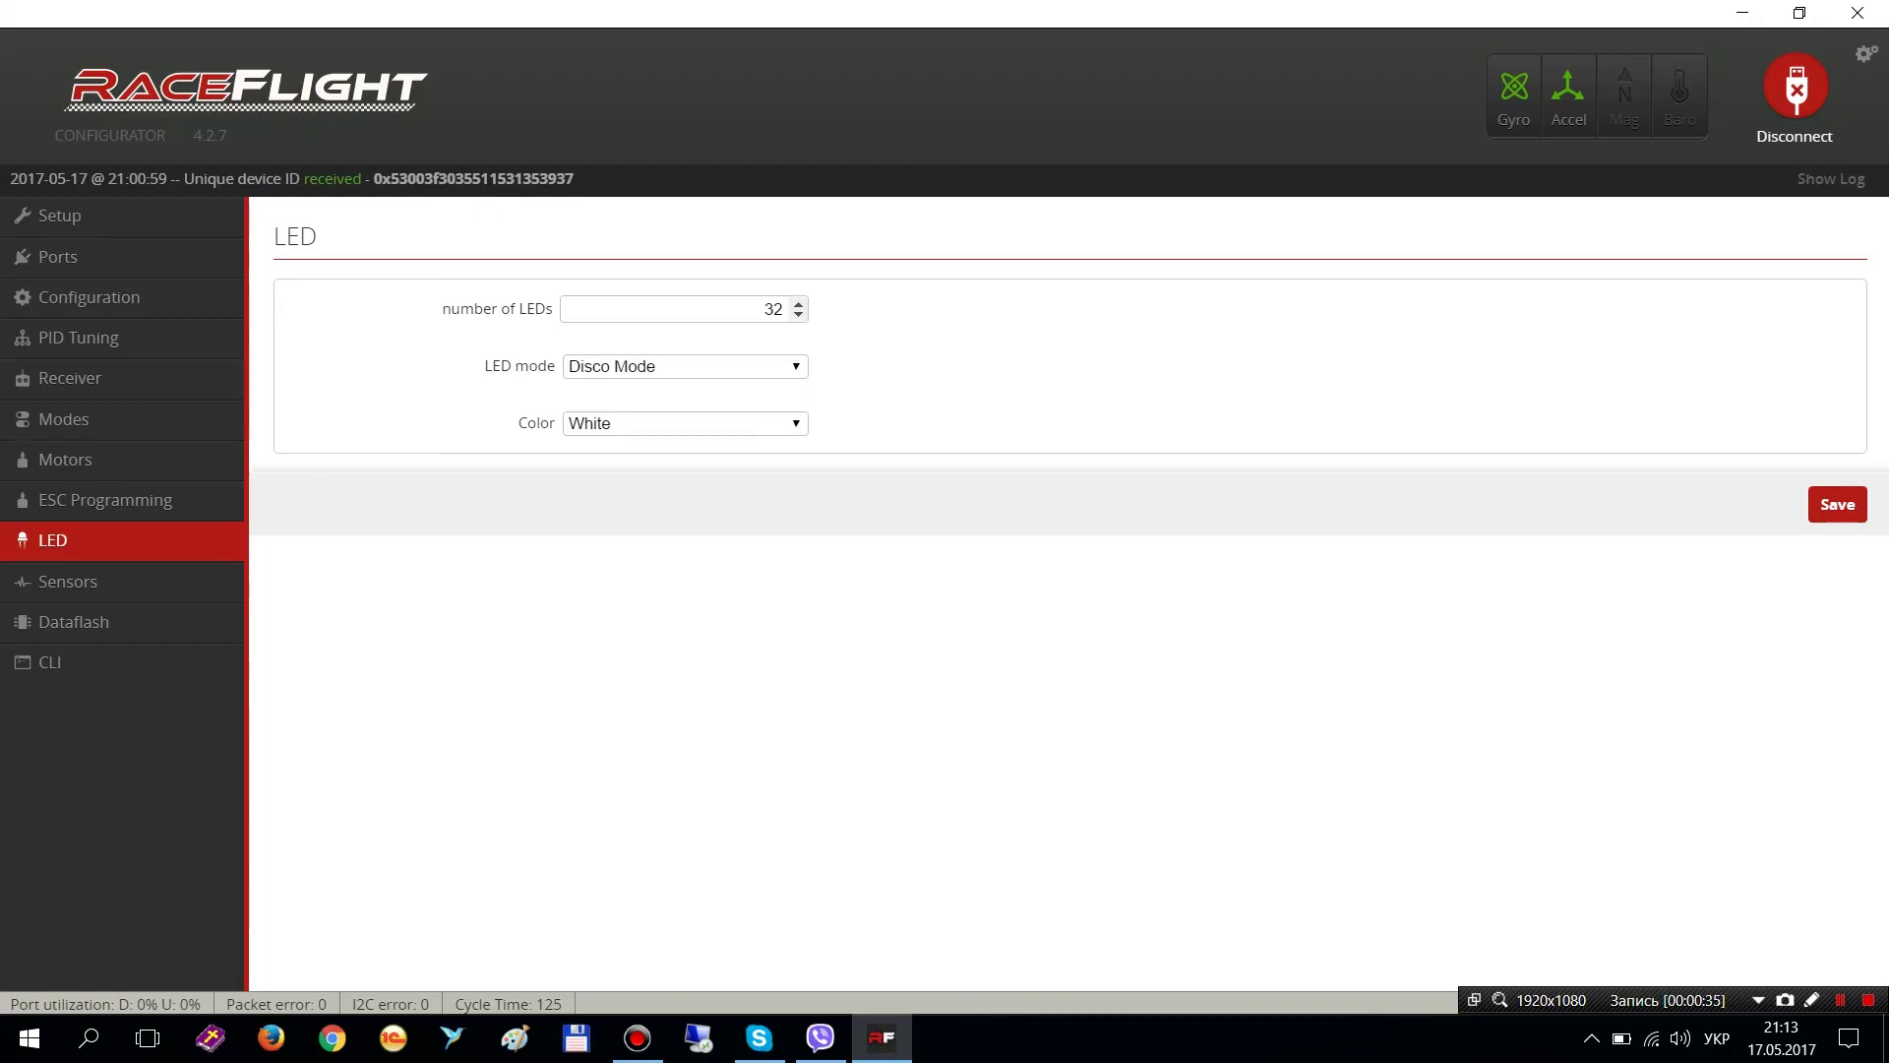
key("alt+Down")
key("Up")
key("Return")
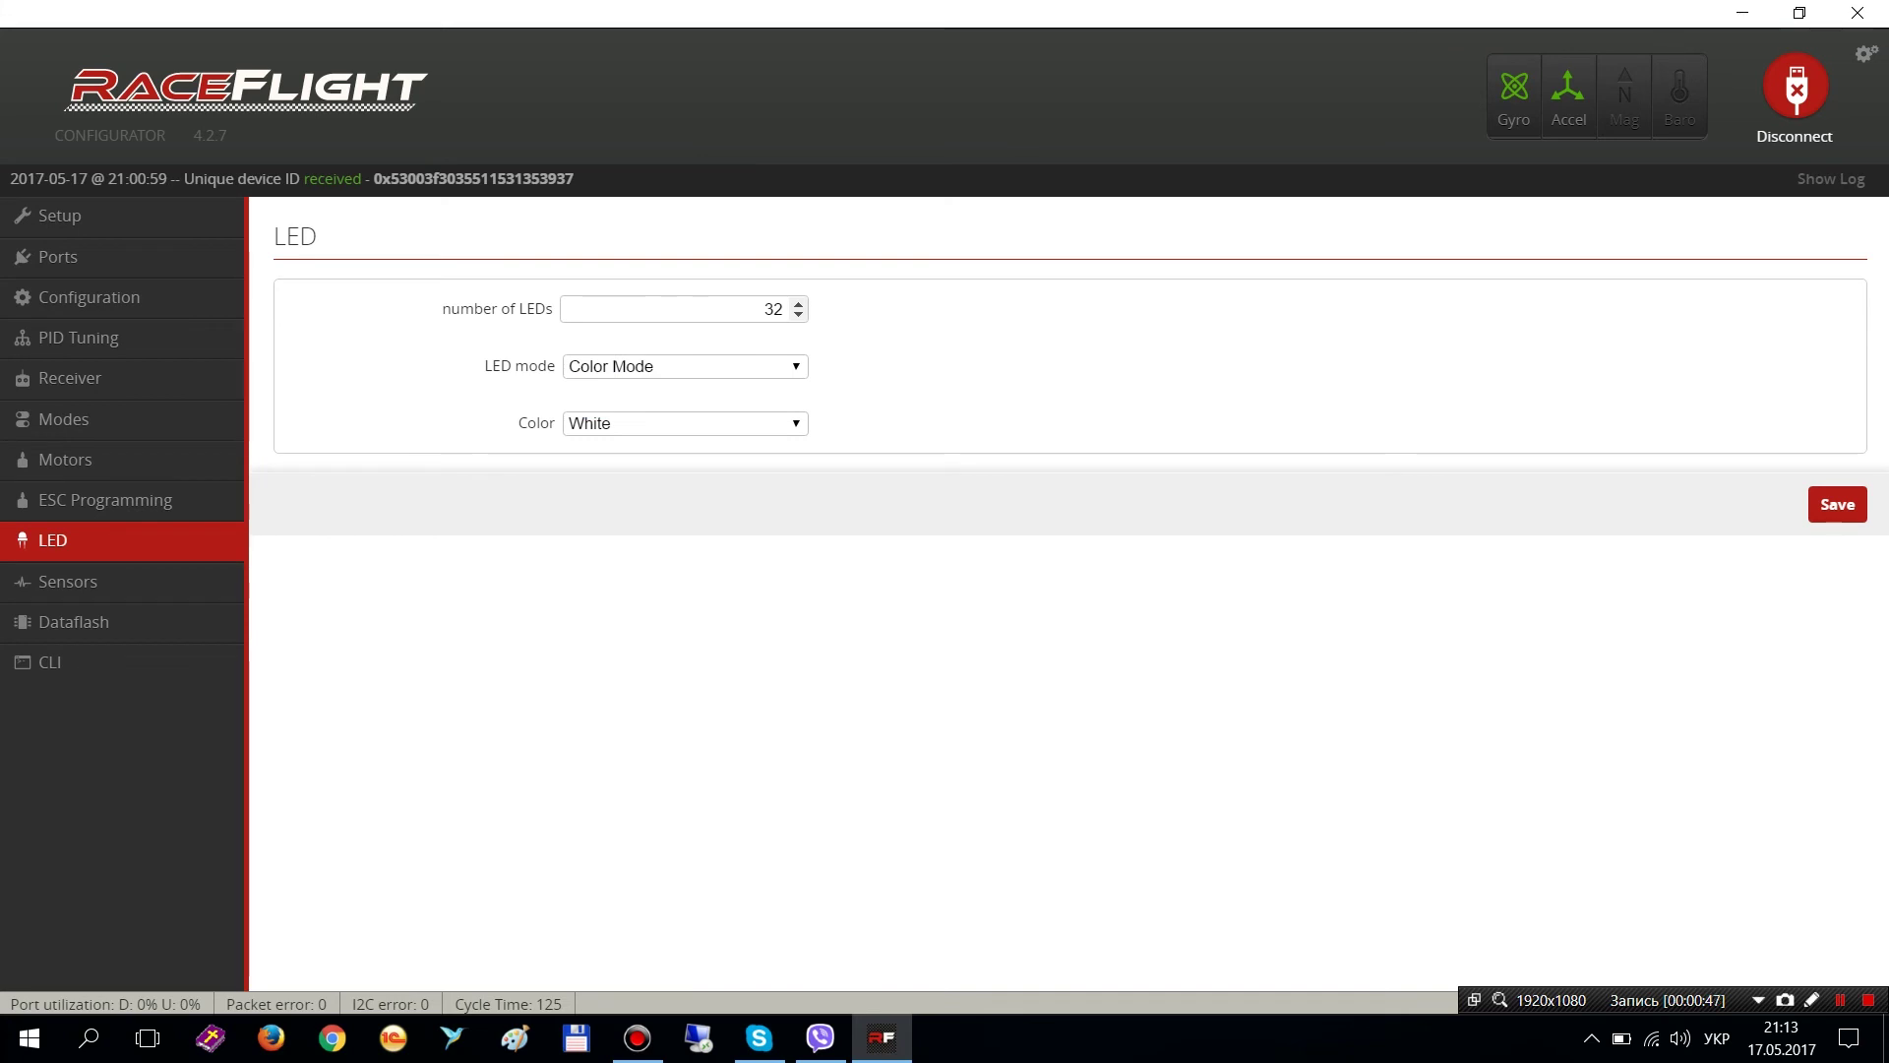
- Look through the available LED colors, save Red as the color, and open the Configuration page
key("alt+Down")
key("Up")
key("Up")
key("Up")
key("Up")
key("Up")
key("Up")
key("Down")
key("Down")
key("Down")
key("Down")
key("Up")
key("Up")
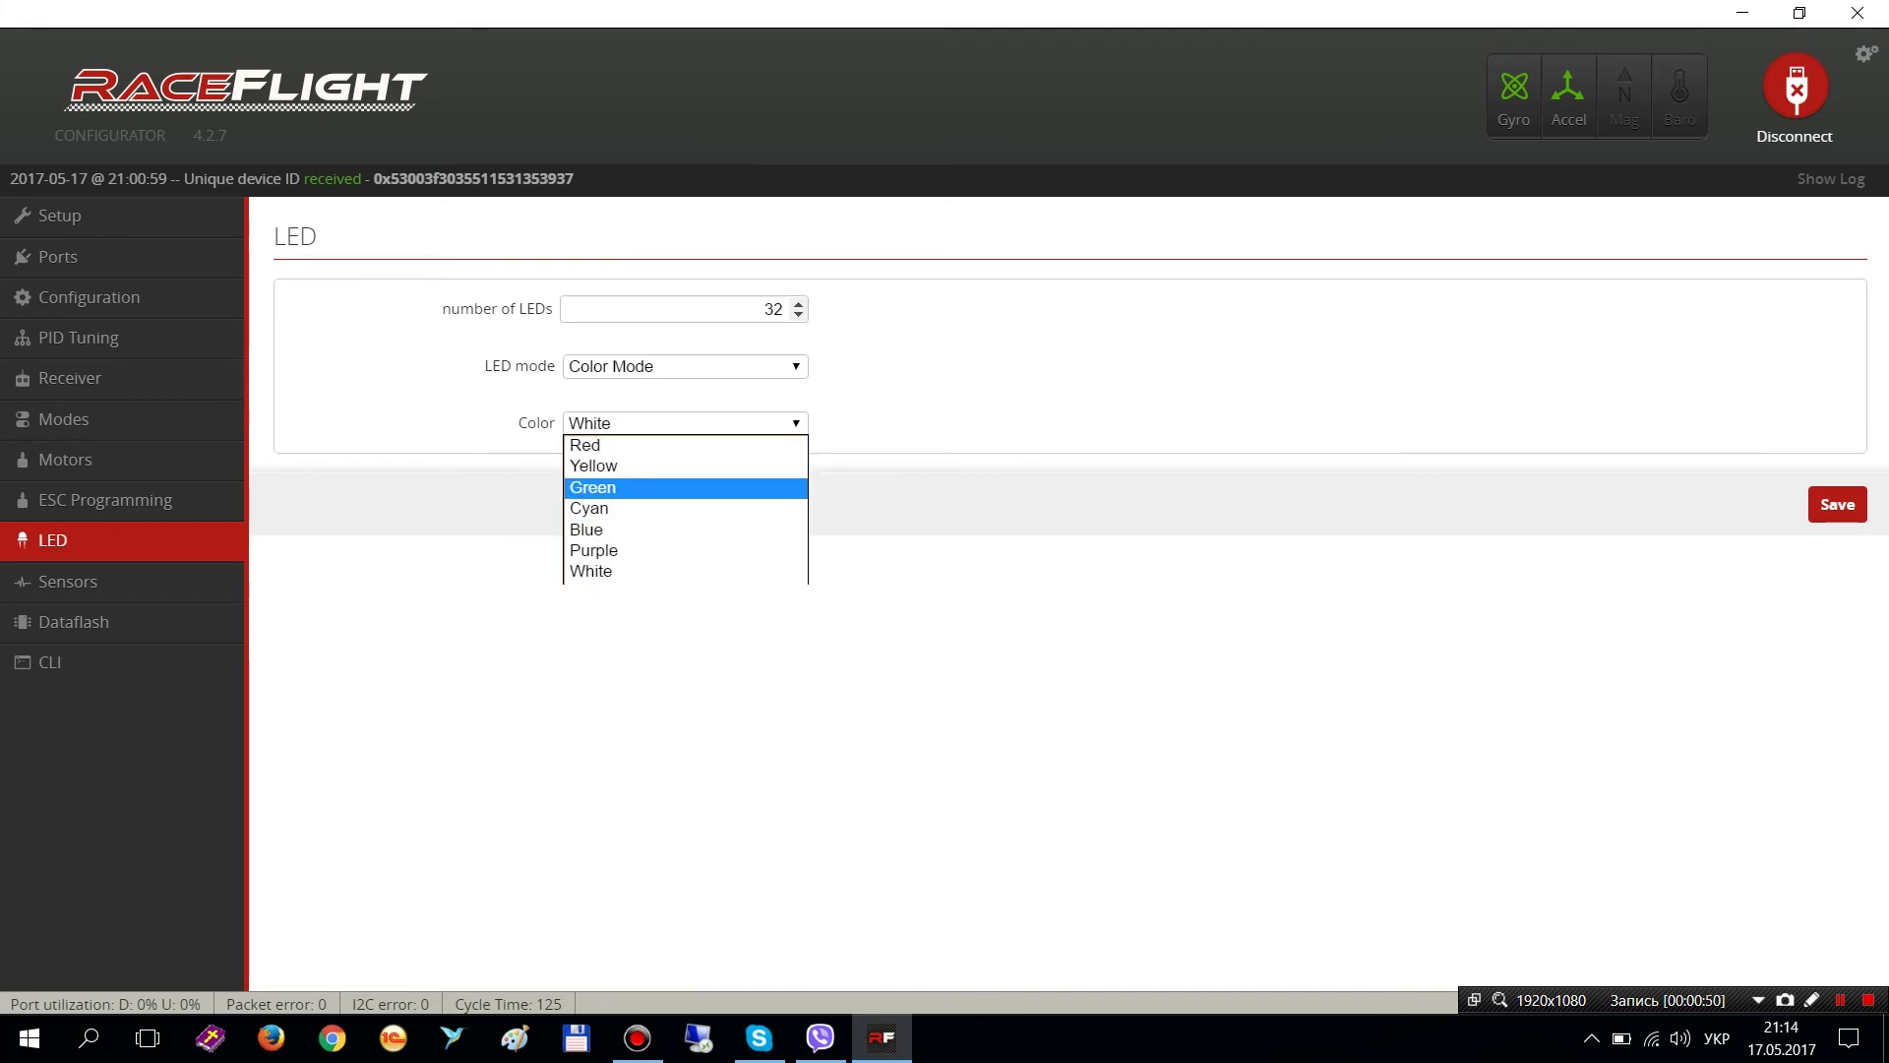
key("Down")
key("Return")
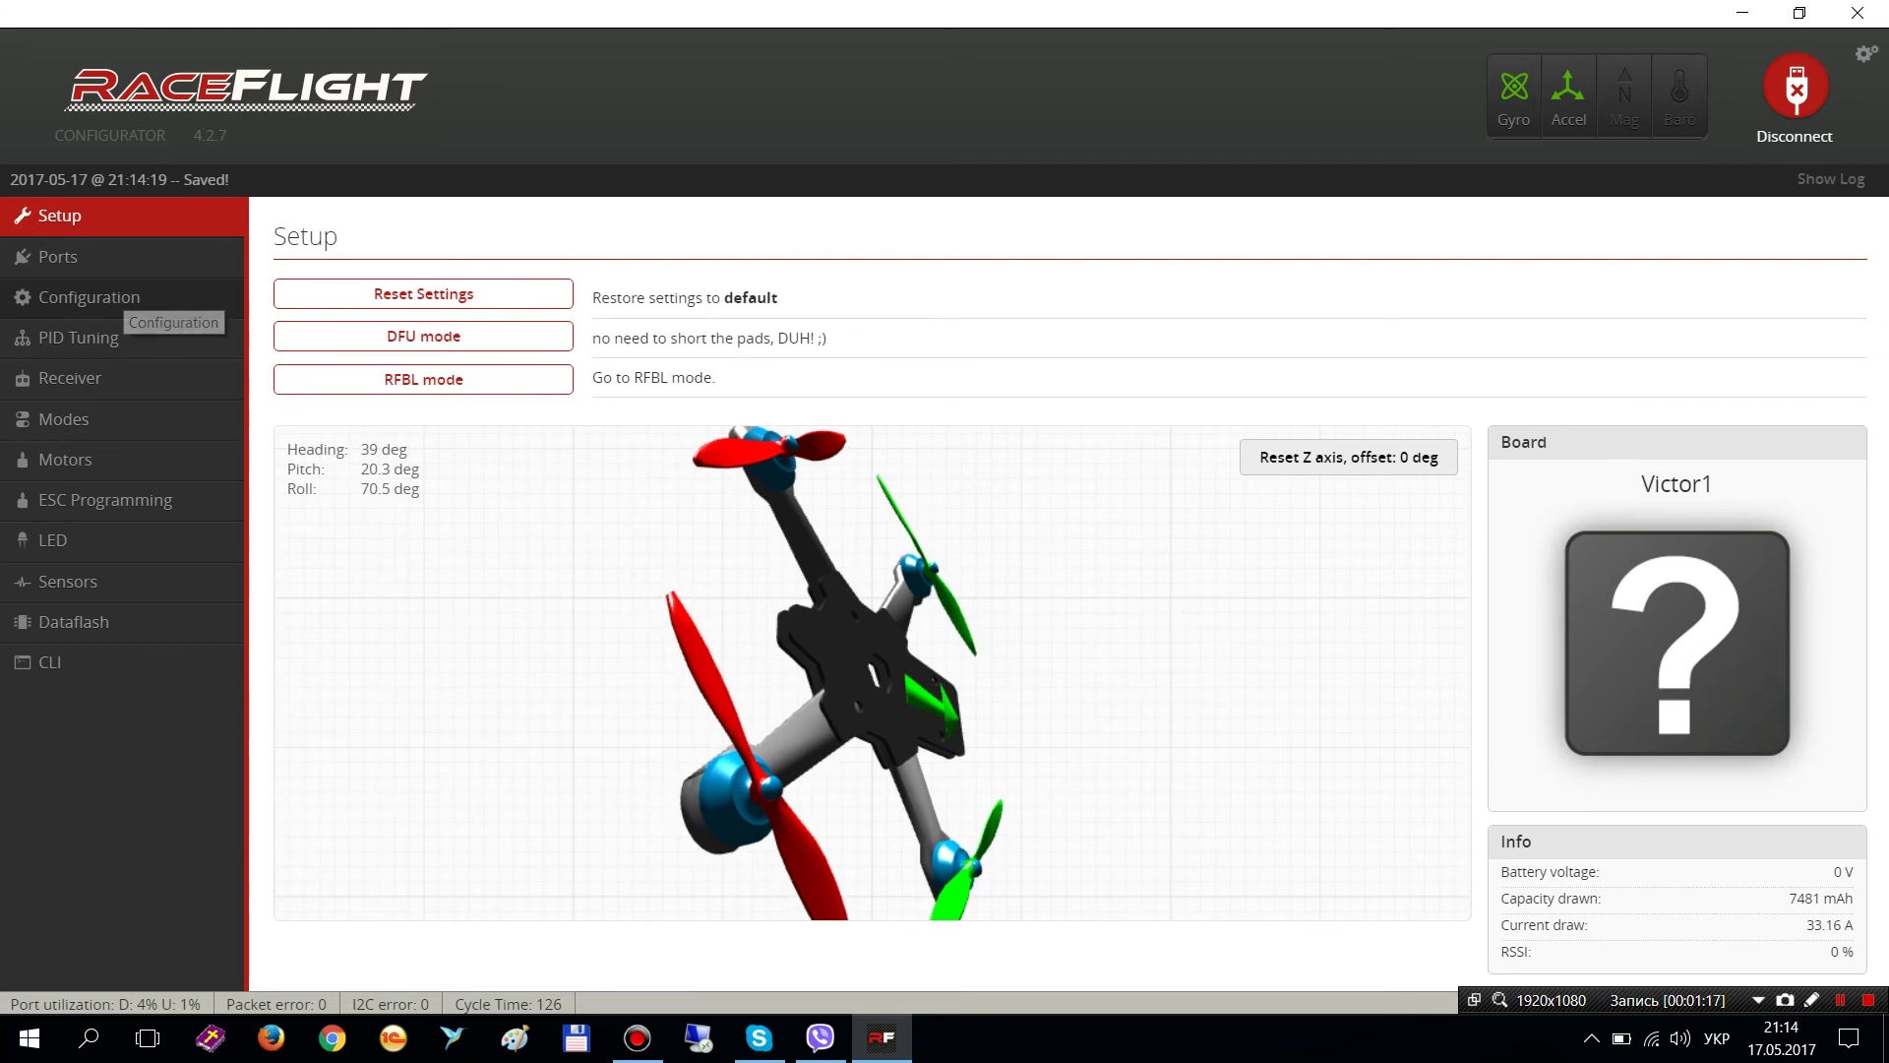
left_click(118, 298)
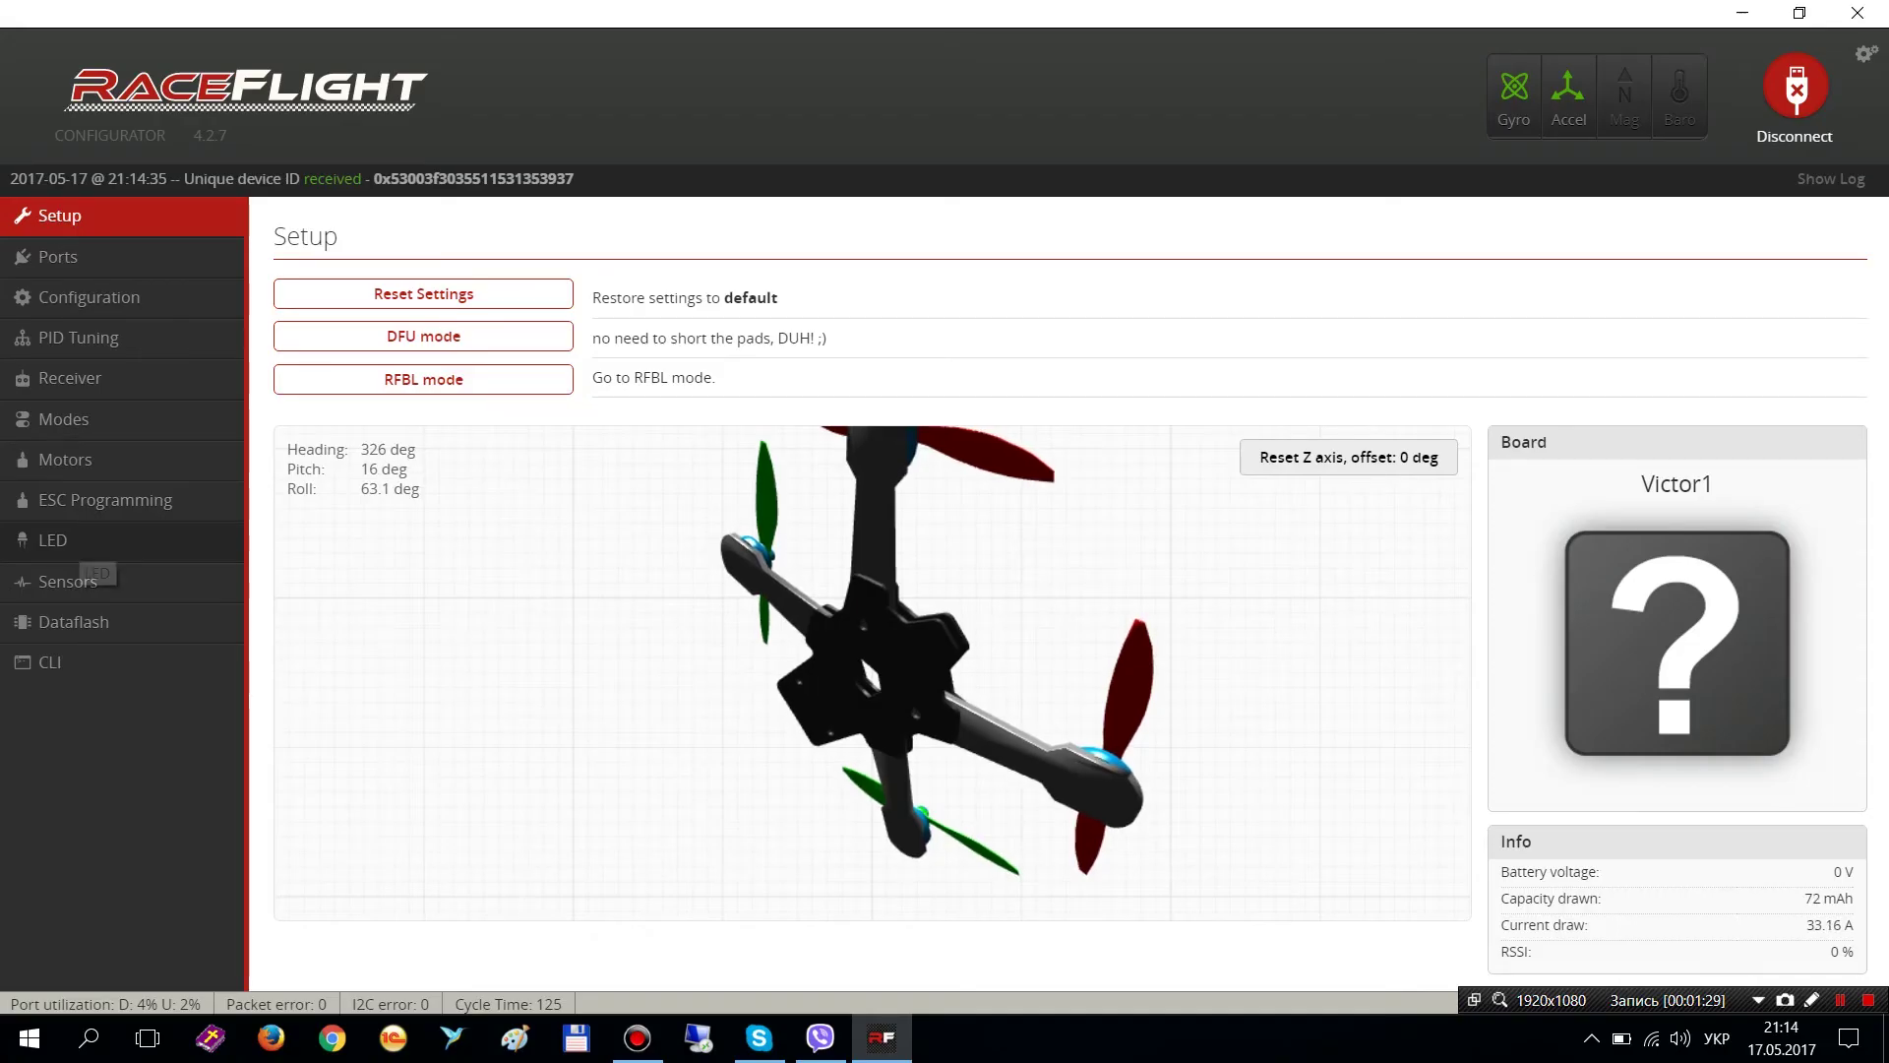
- Set the number of LEDs to 3 and the color to Green, save the LED settings, and return to the Configuration page
left_click(83, 551)
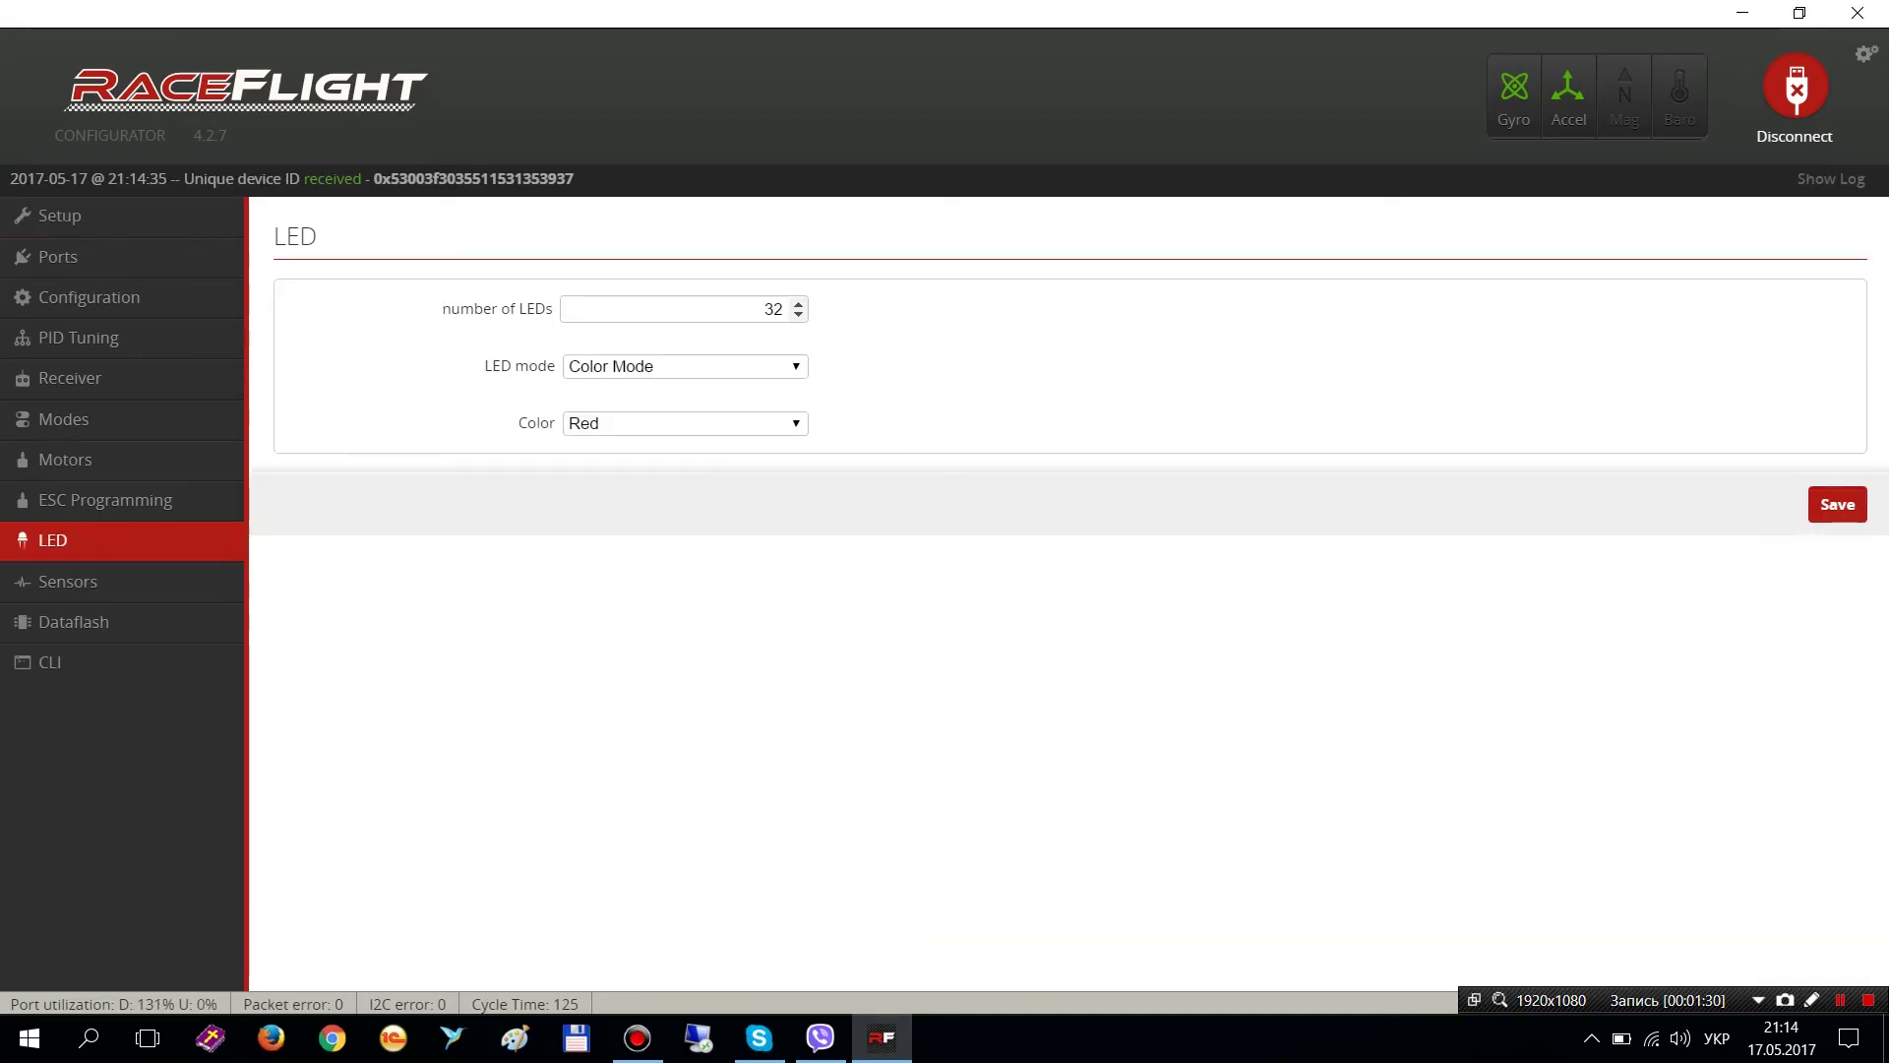
double_click(772, 309)
type("3")
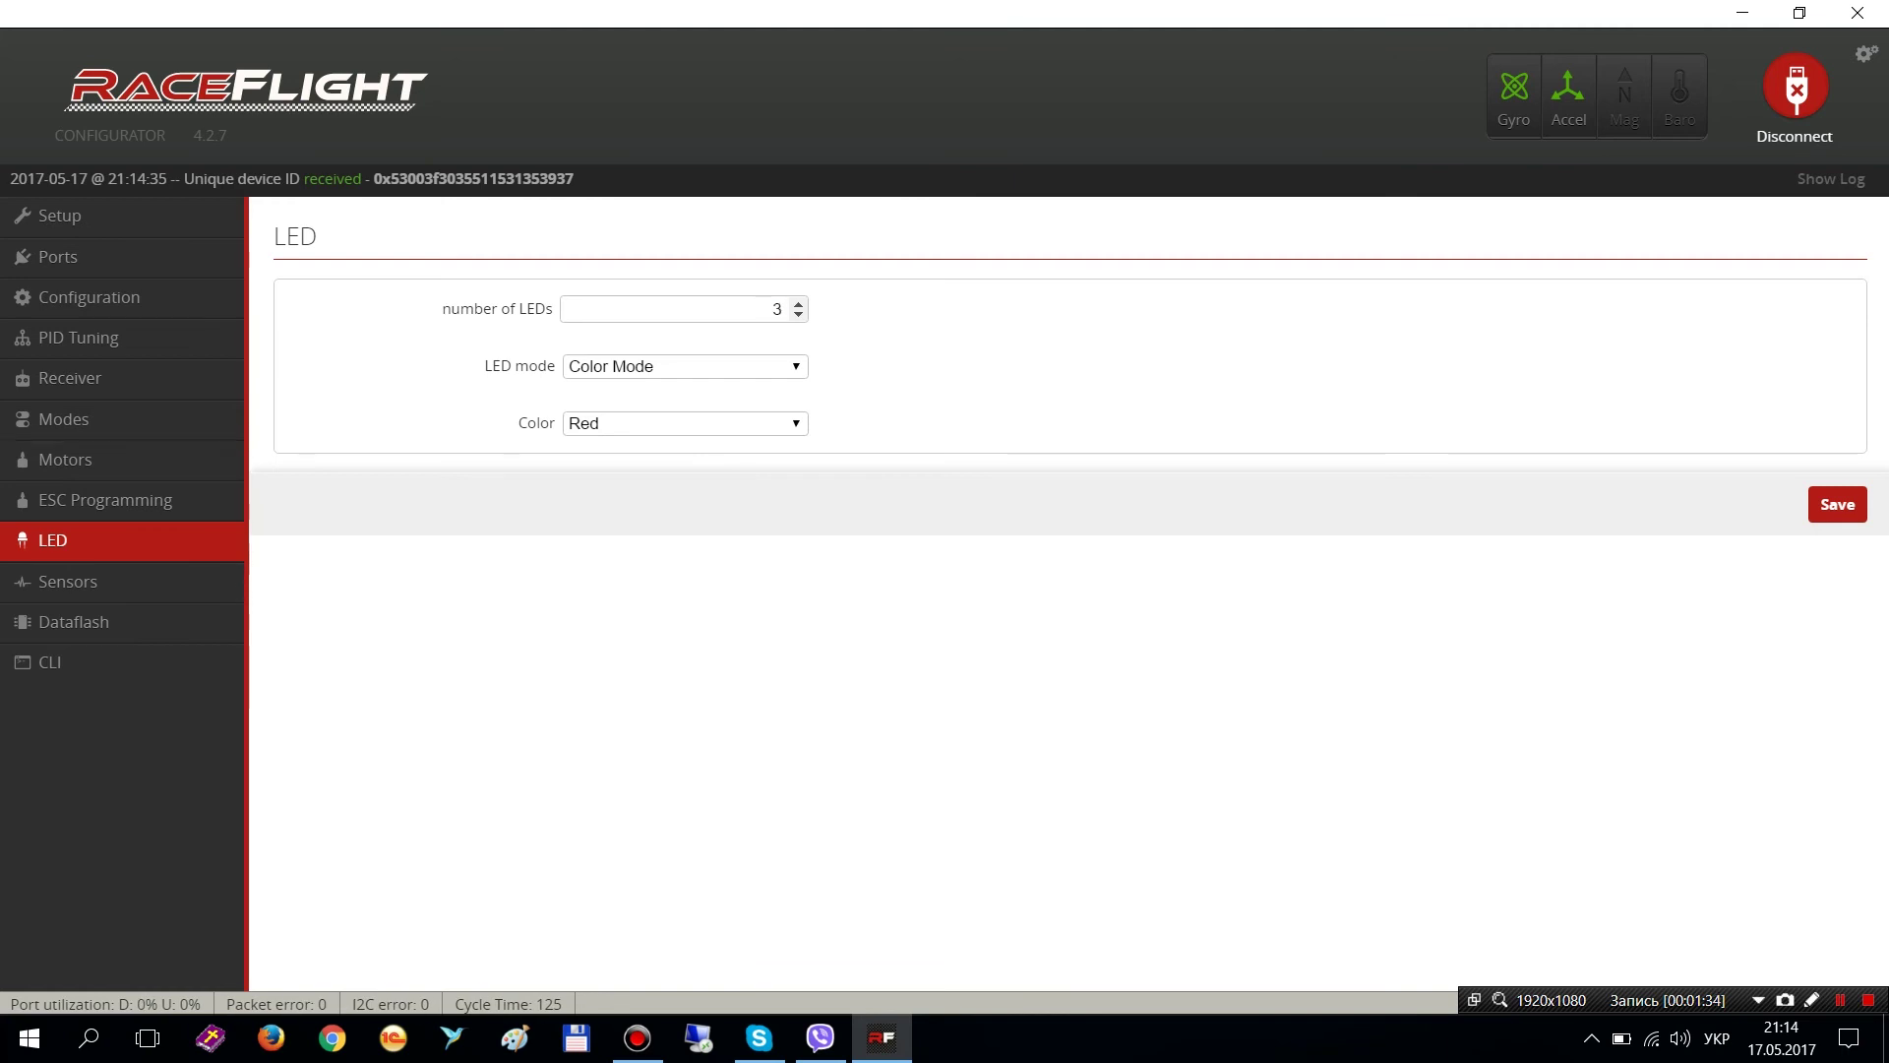
left_click(684, 423)
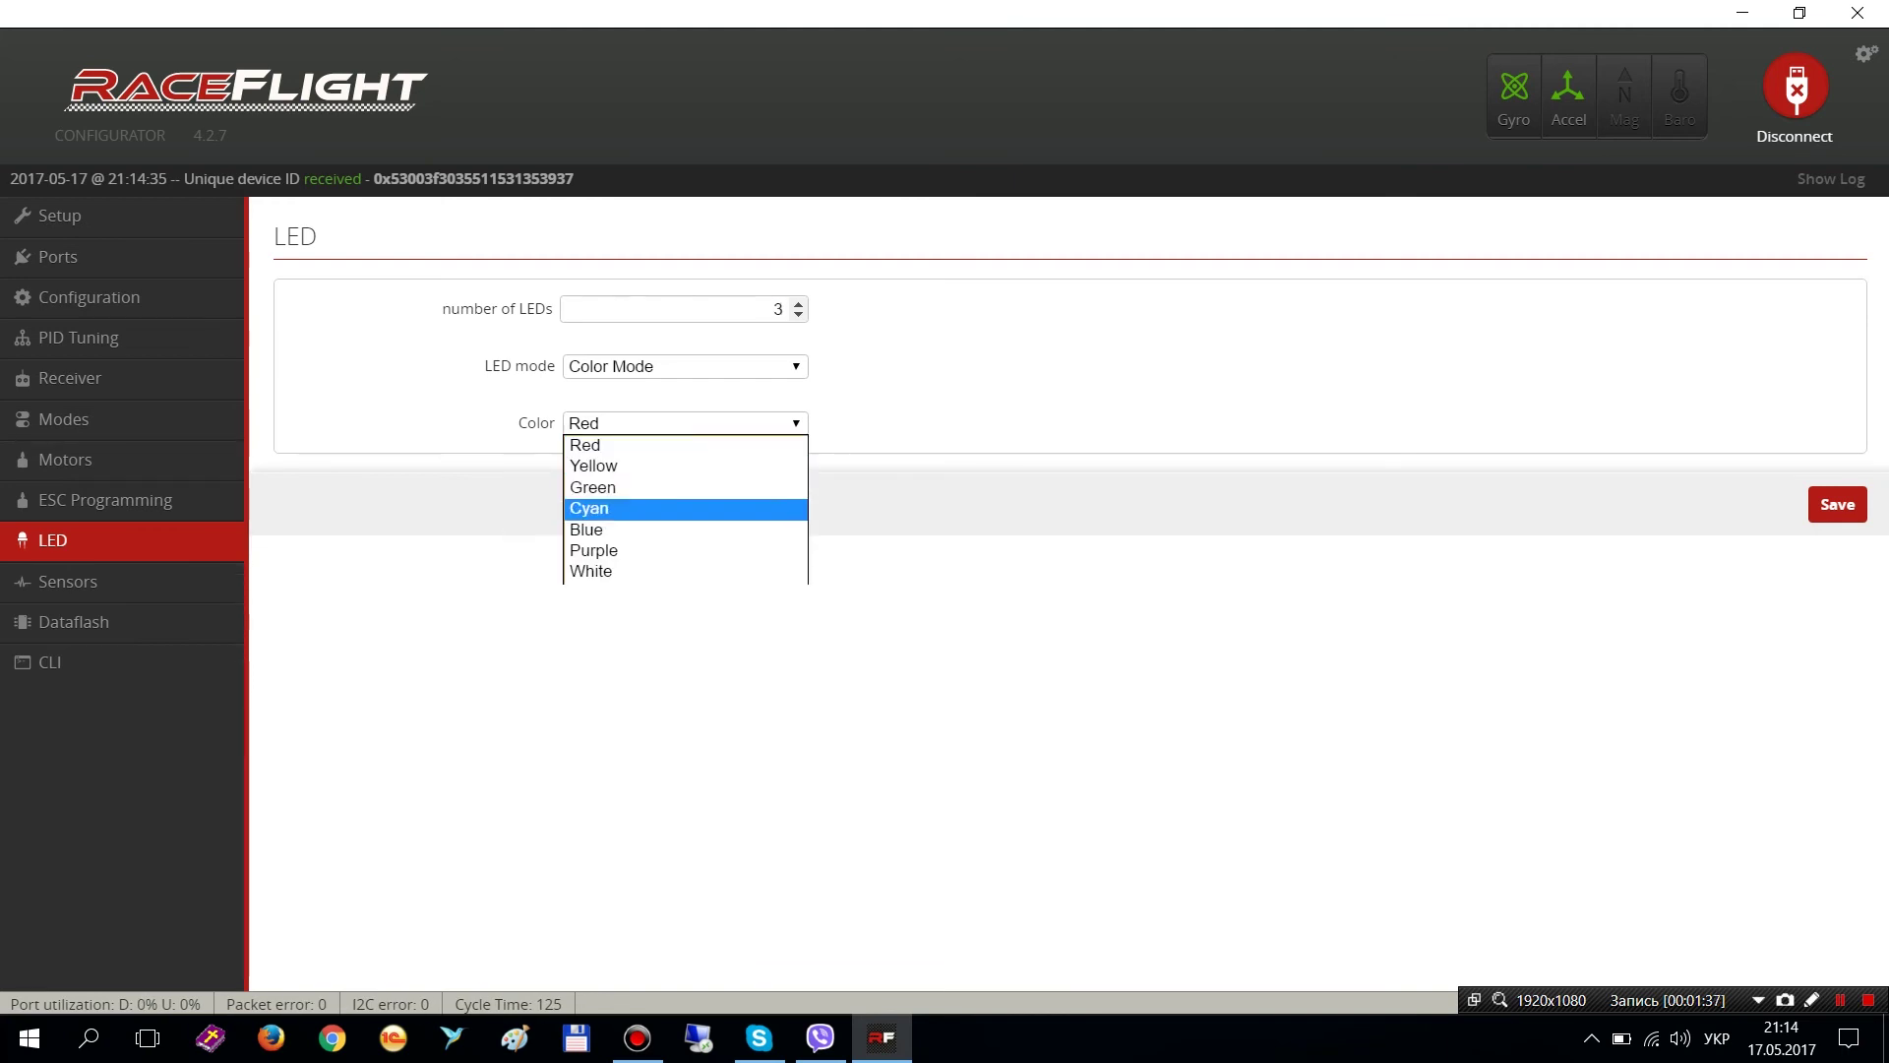
left_click(593, 487)
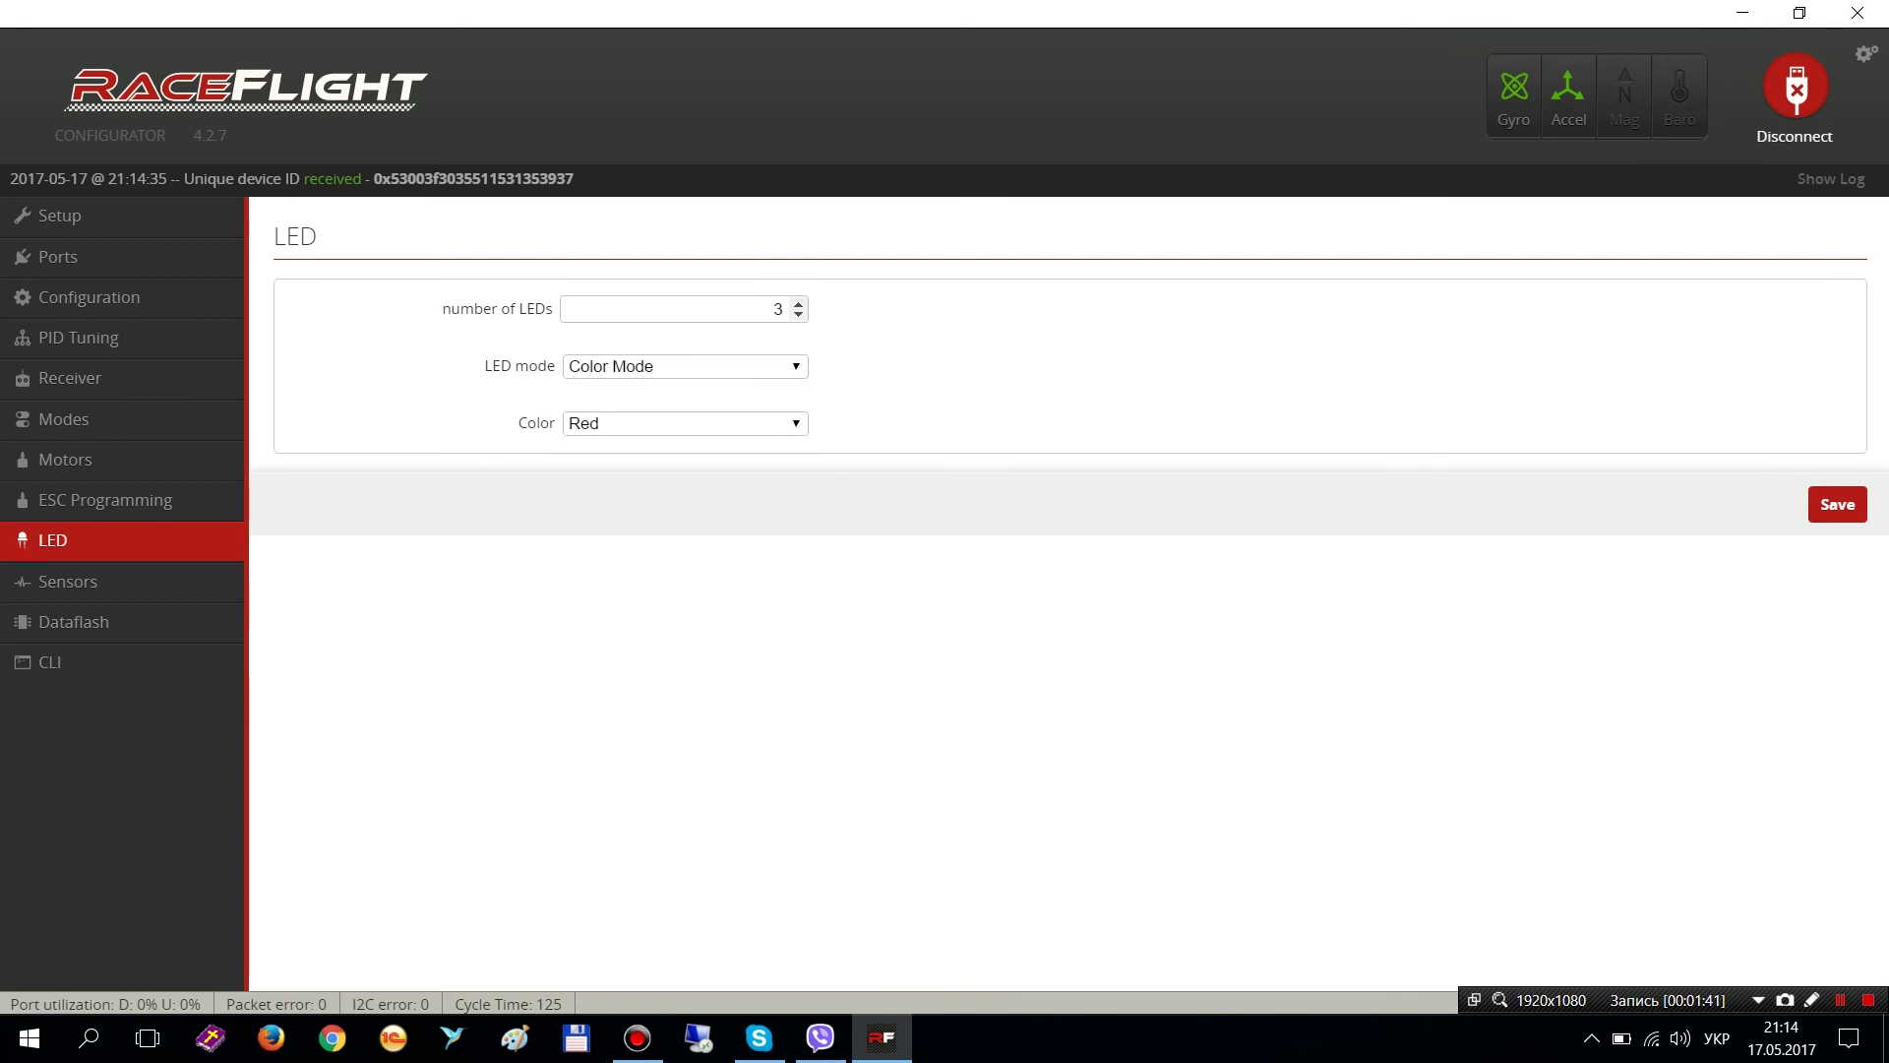
left_click(1837, 504)
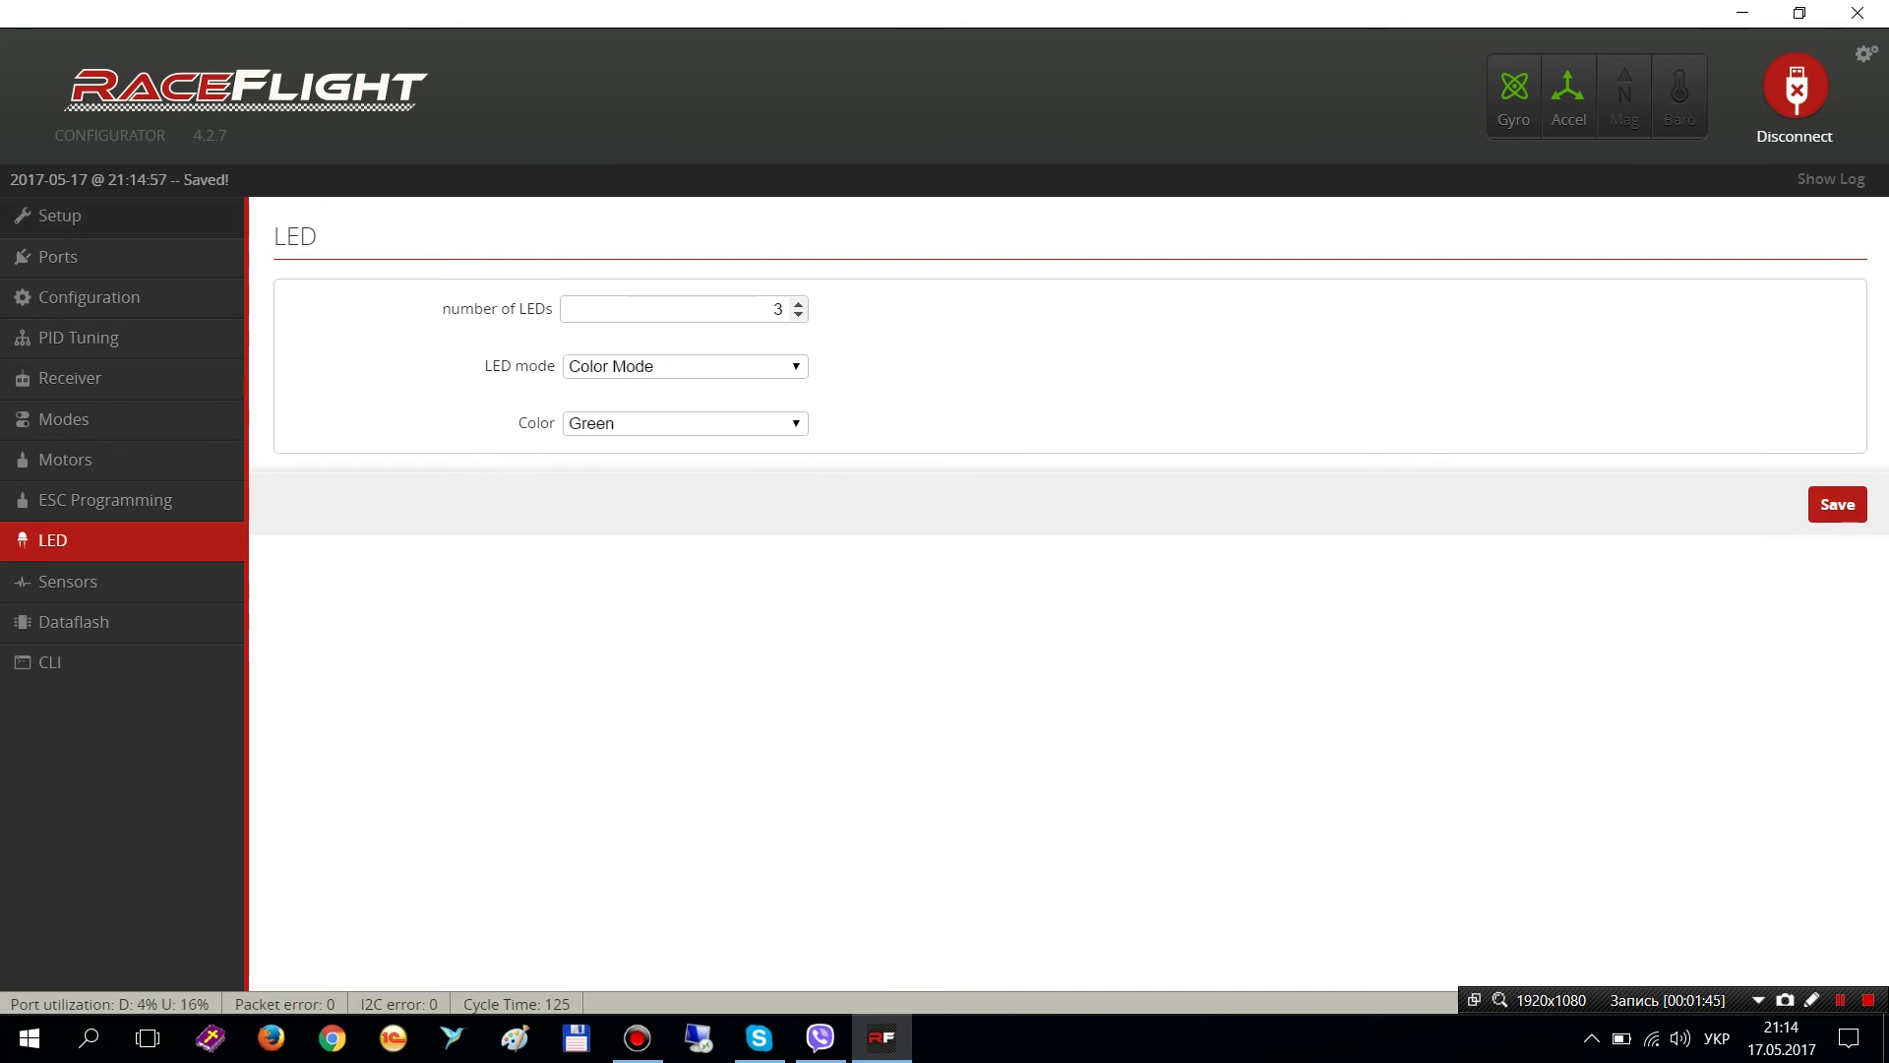
left_click(91, 298)
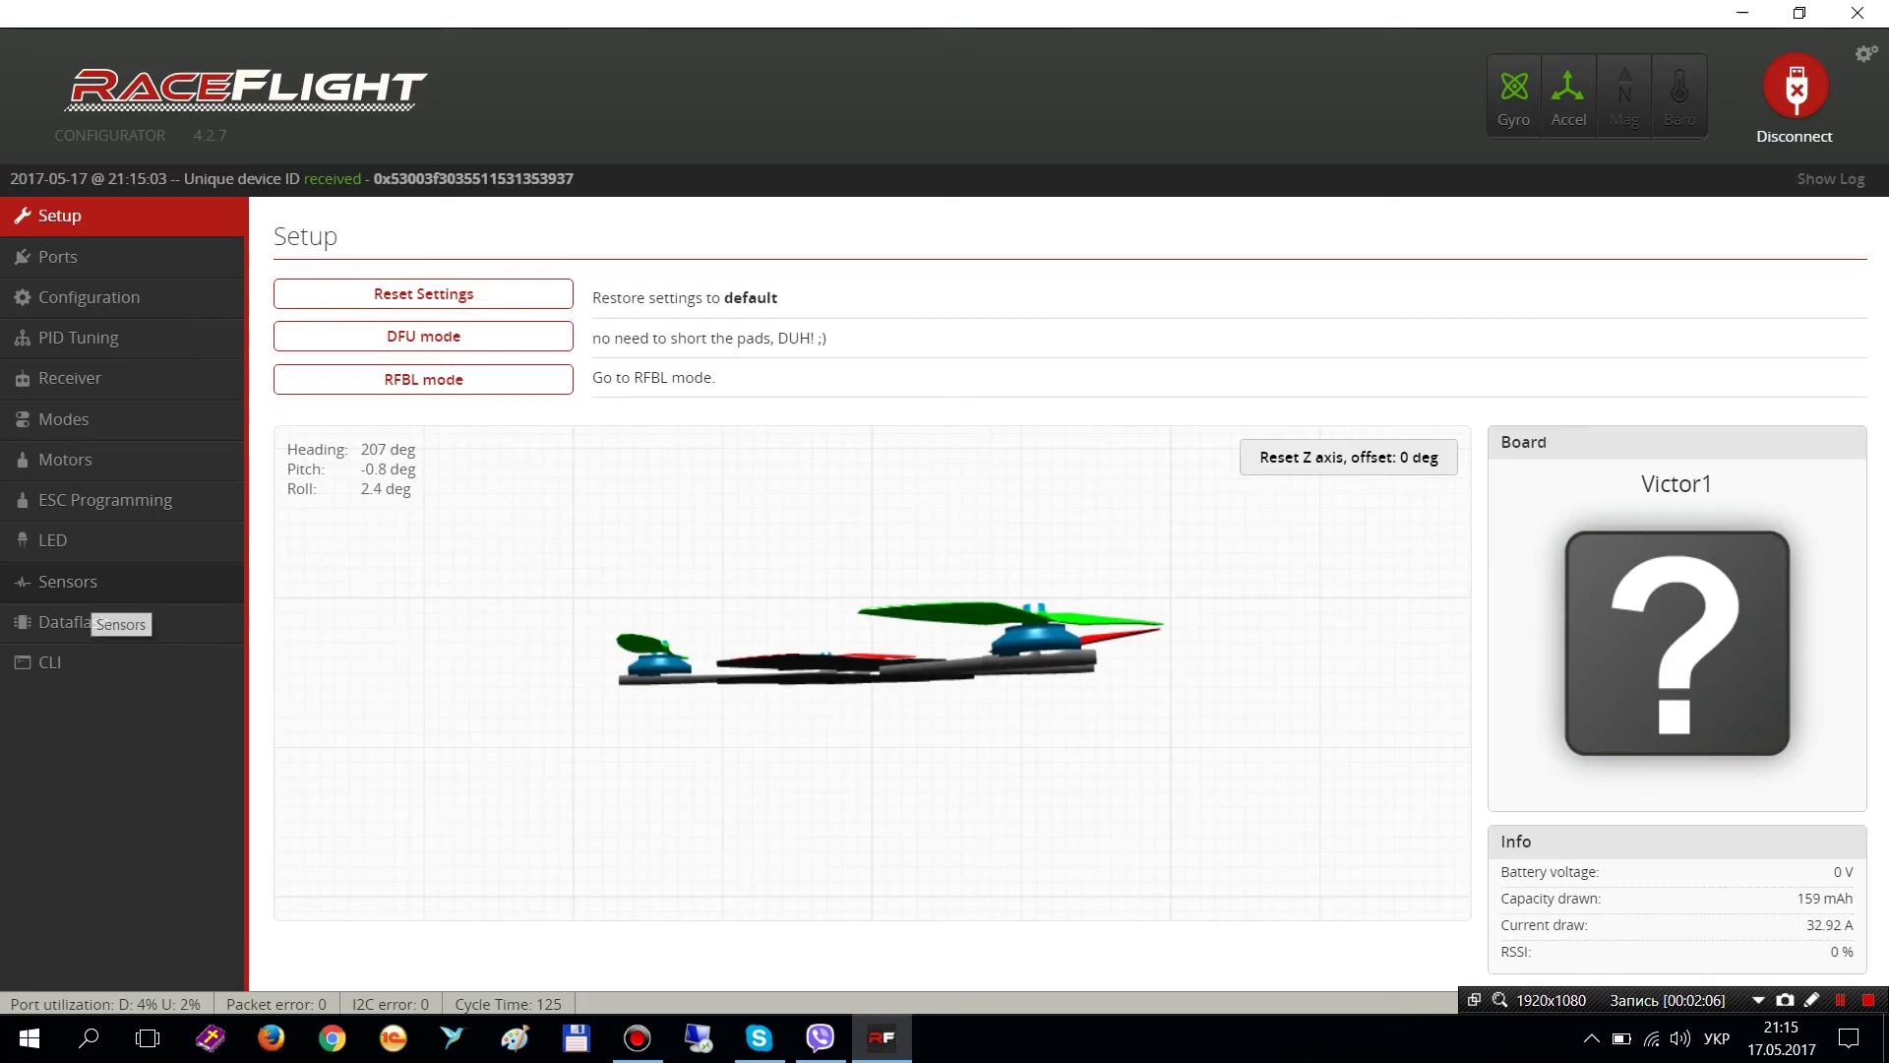
- Review the gyroscope and accelerometer graphs in Sensors, check the Dataflash page, and open the CLI
left_click(88, 589)
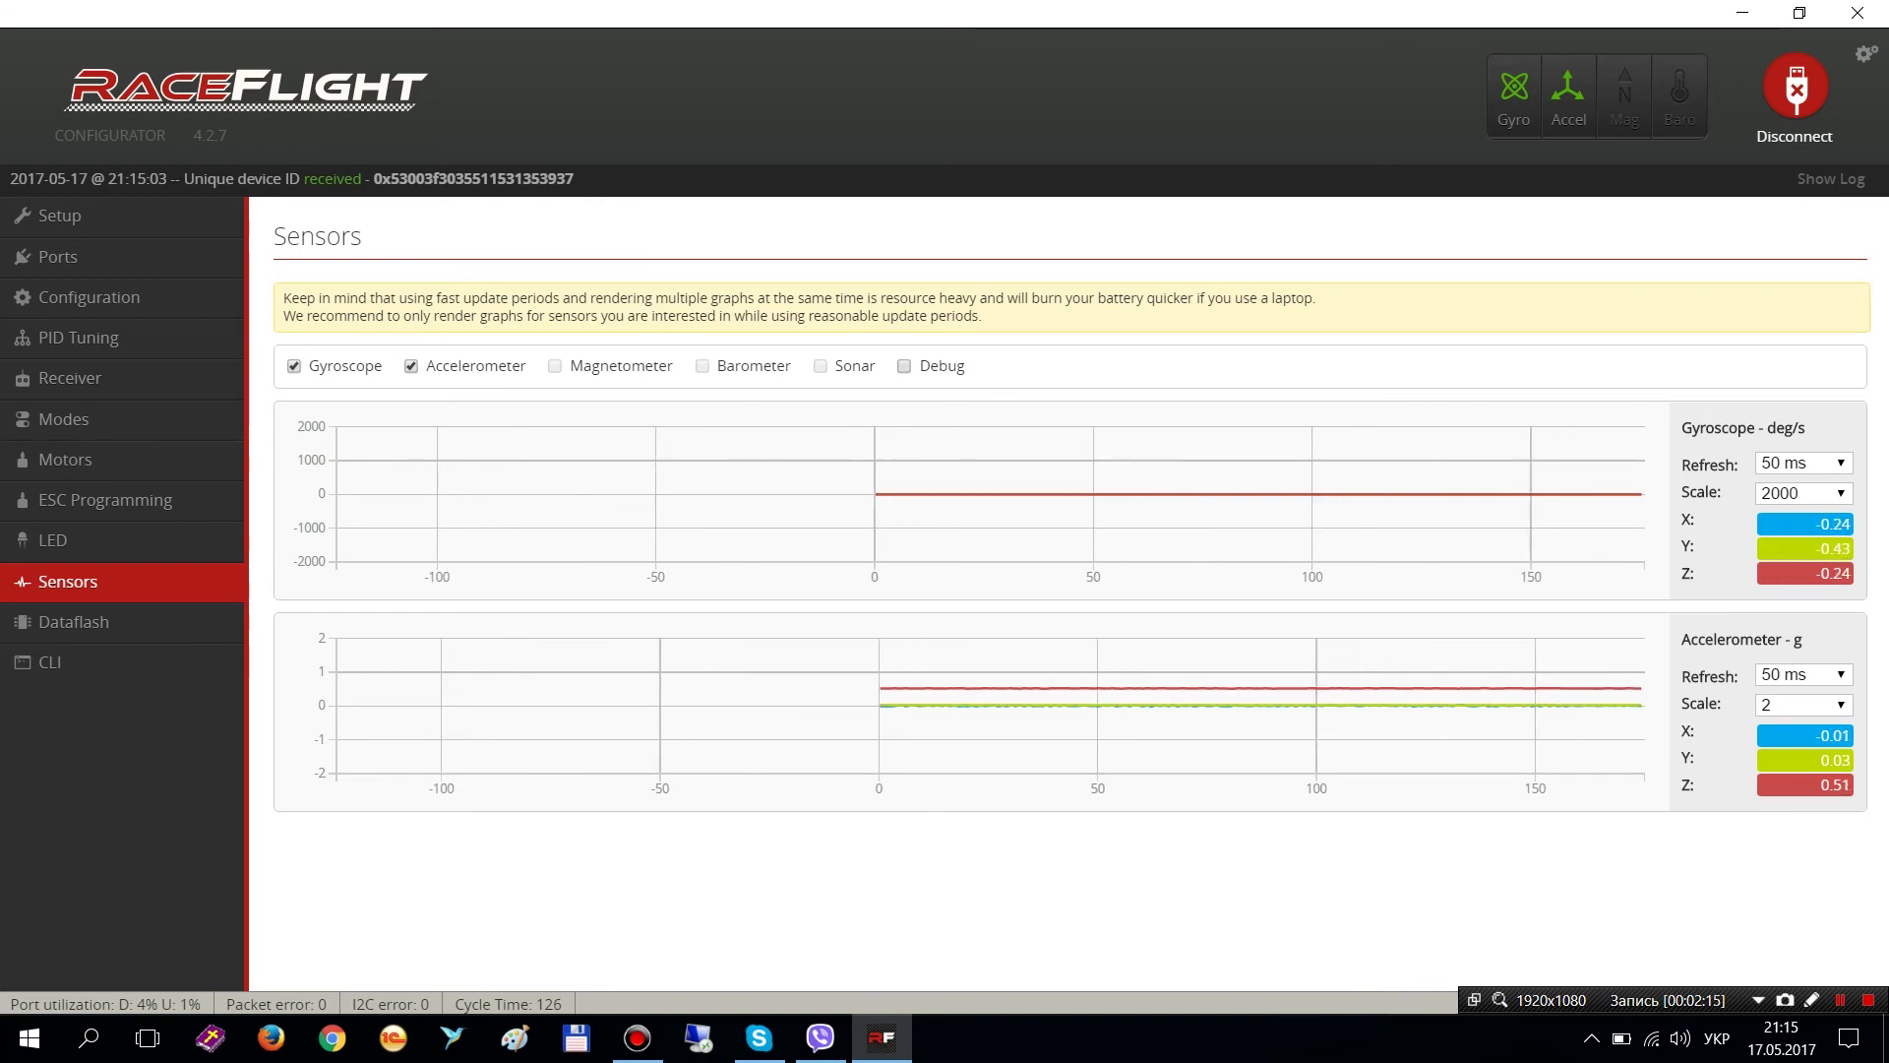
left_click(138, 630)
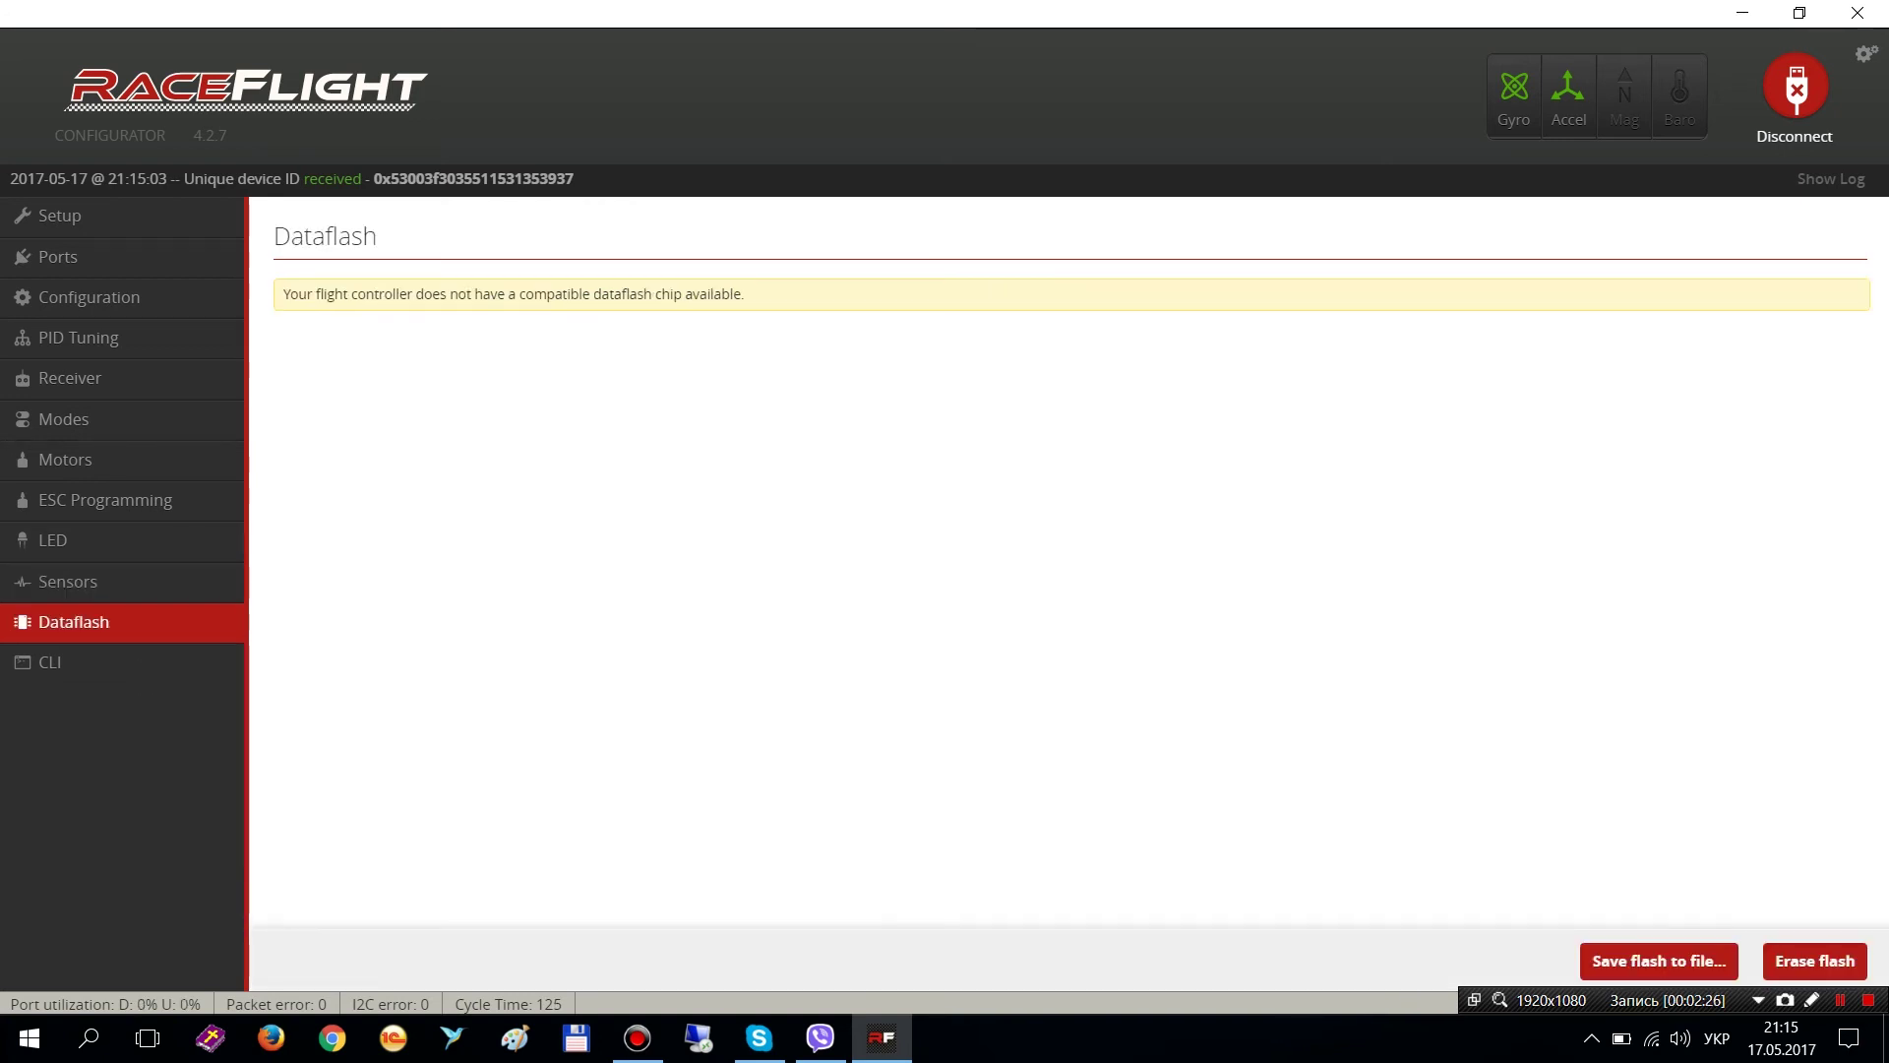
left_click(71, 671)
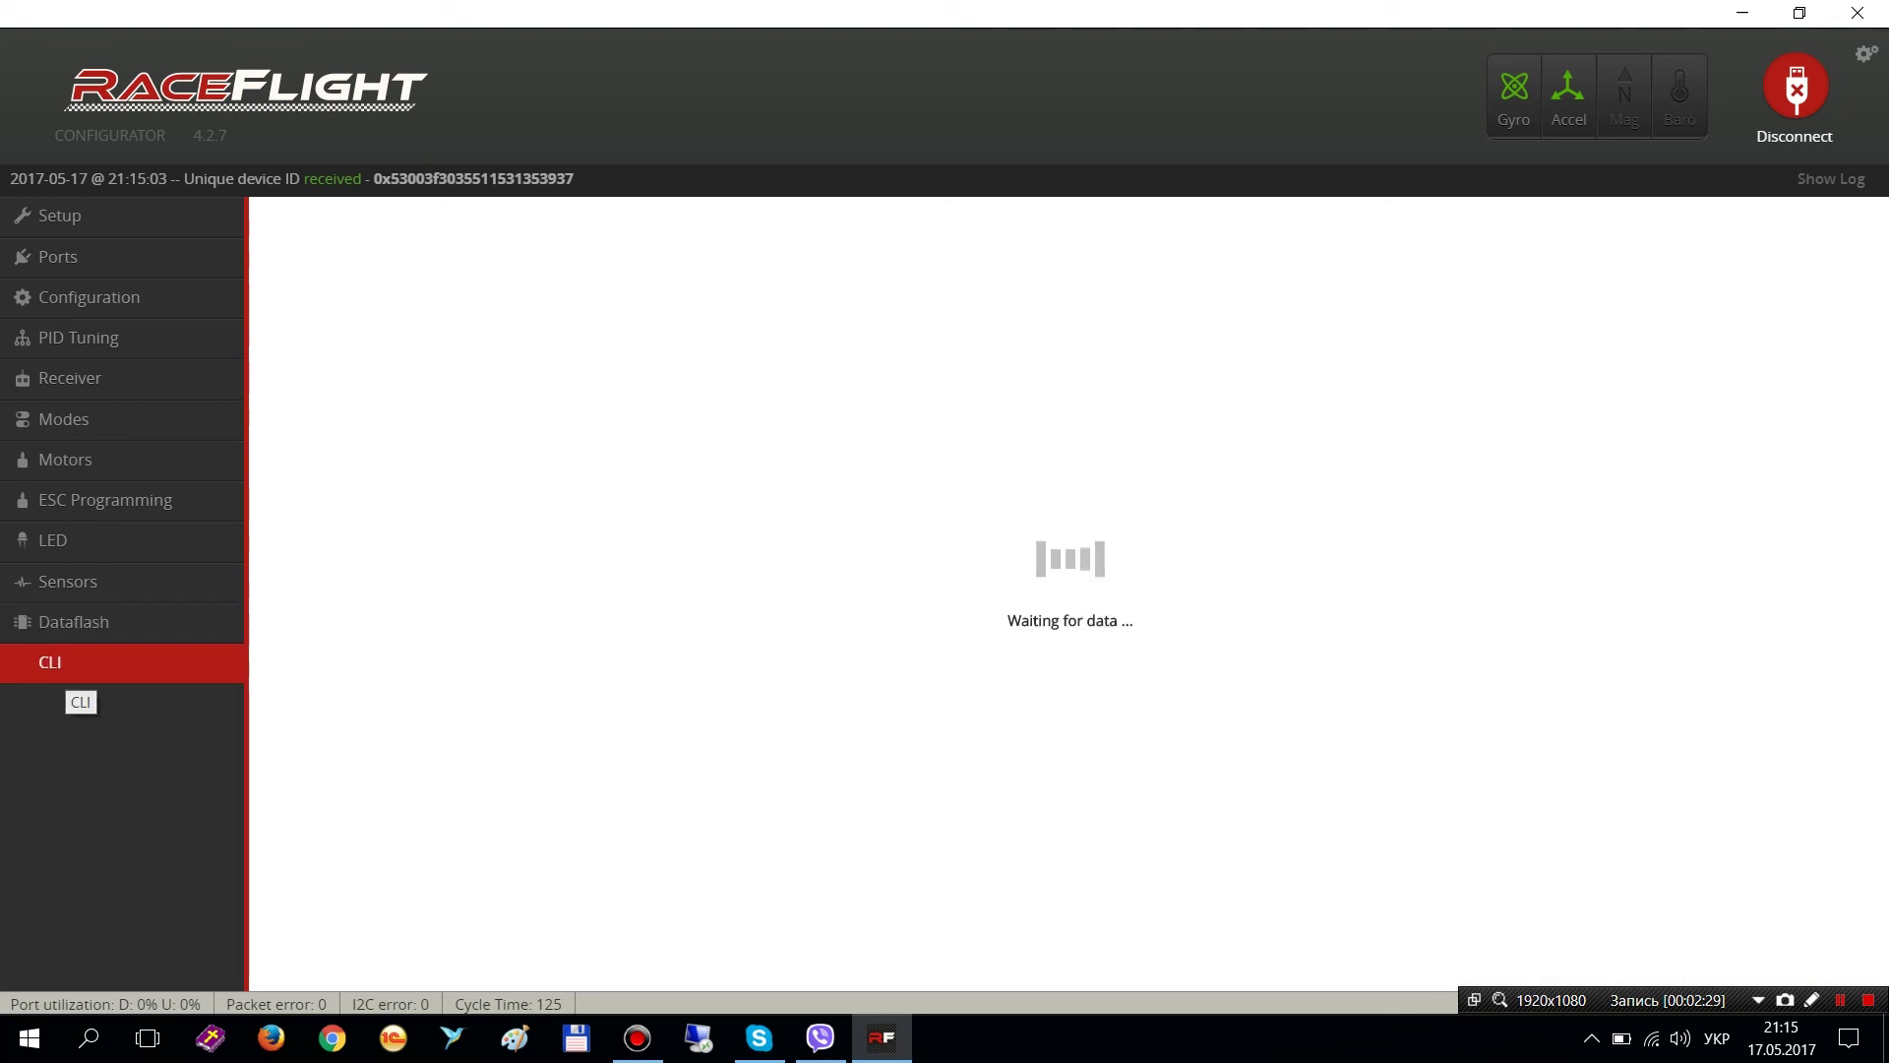